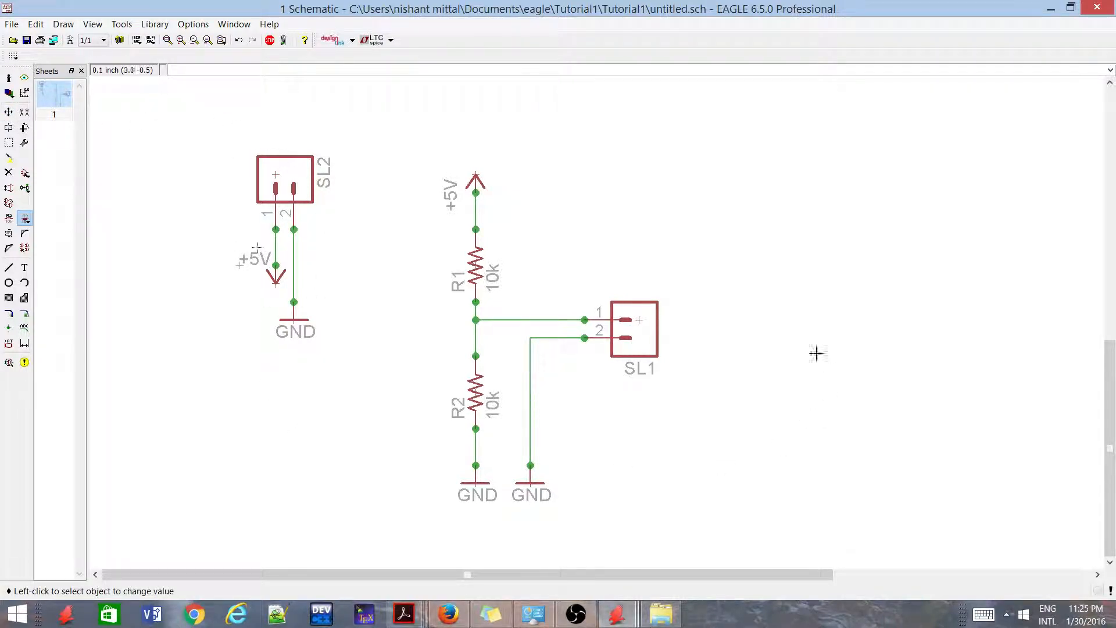
{"action": "left_click", "coordinate": [10, 111]}
{"action": "left_click", "coordinate": [276, 174]}
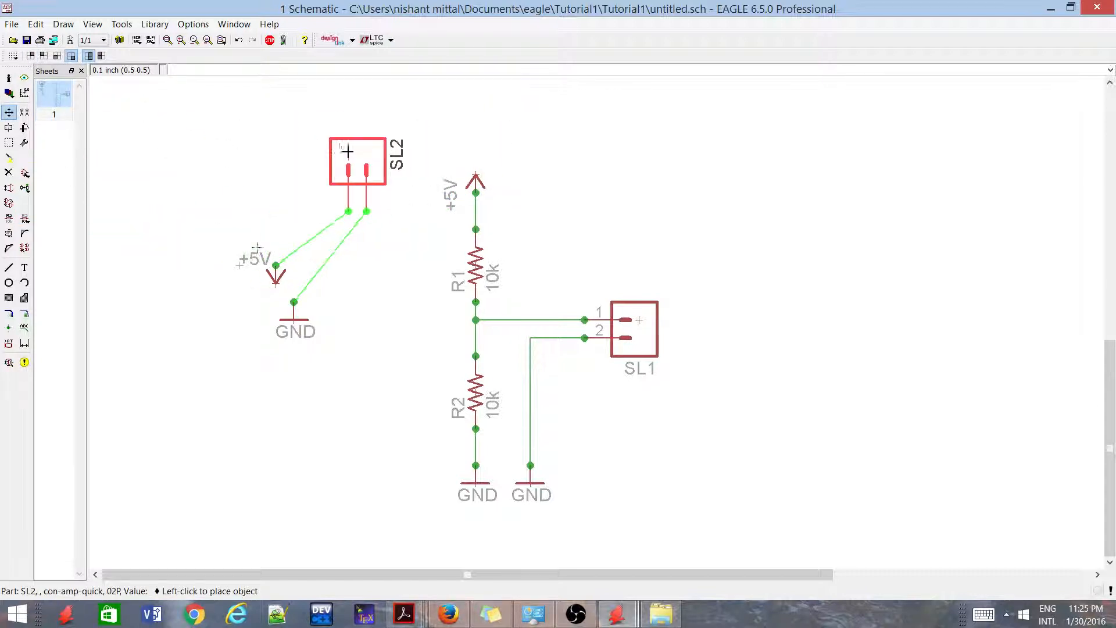
{"action": "key", "text": "Escape"}
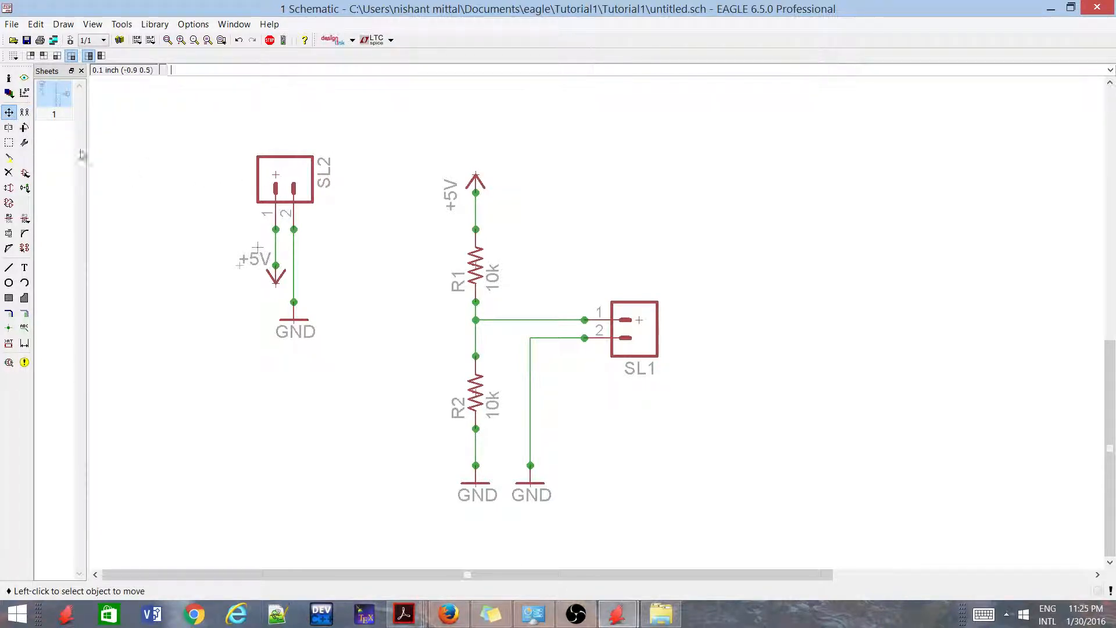
Step: Place three copies of connector SL2 in the empty area beyond SL1, and undo all three copies
{"action": "left_click", "coordinate": [24, 112]}
{"action": "left_click", "coordinate": [288, 177]}
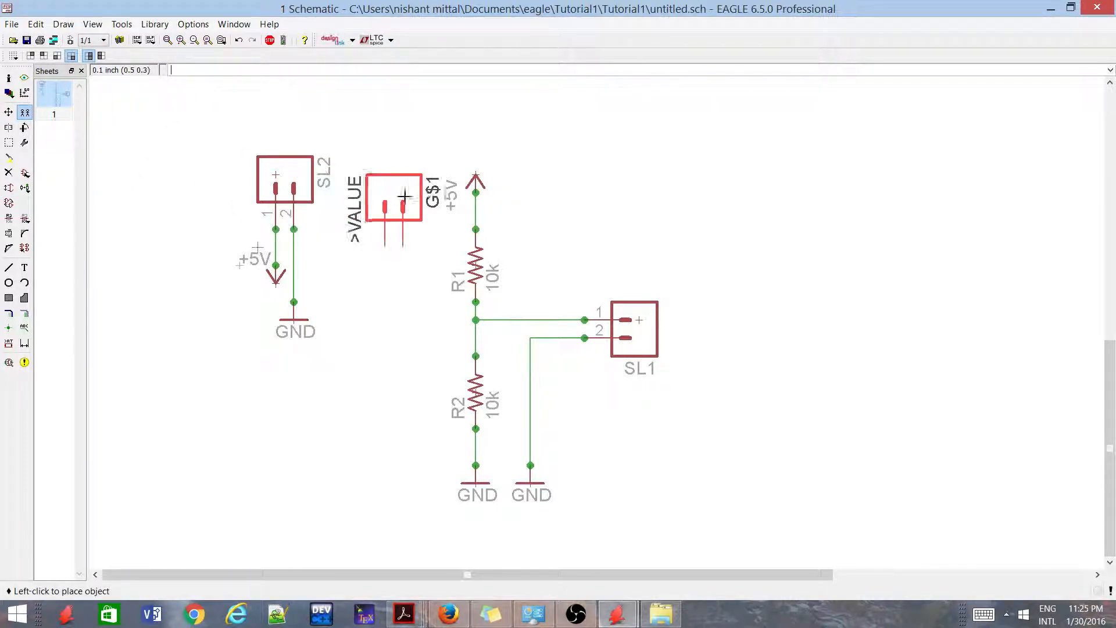
{"action": "left_click", "coordinate": [819, 183]}
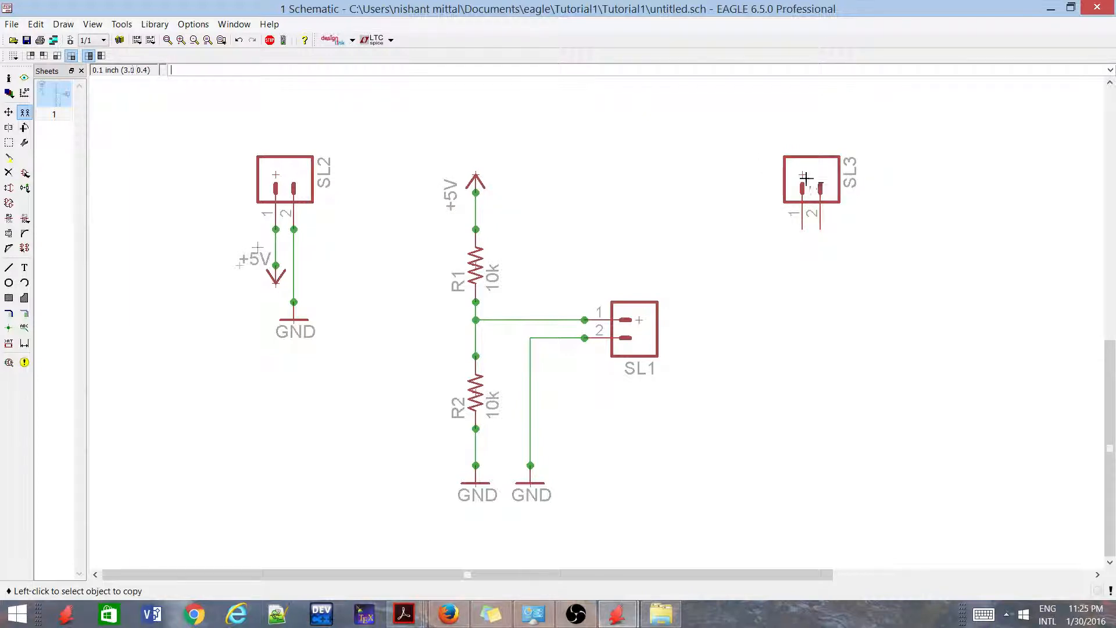
{"action": "left_click", "coordinate": [857, 292]}
{"action": "left_click", "coordinate": [841, 410]}
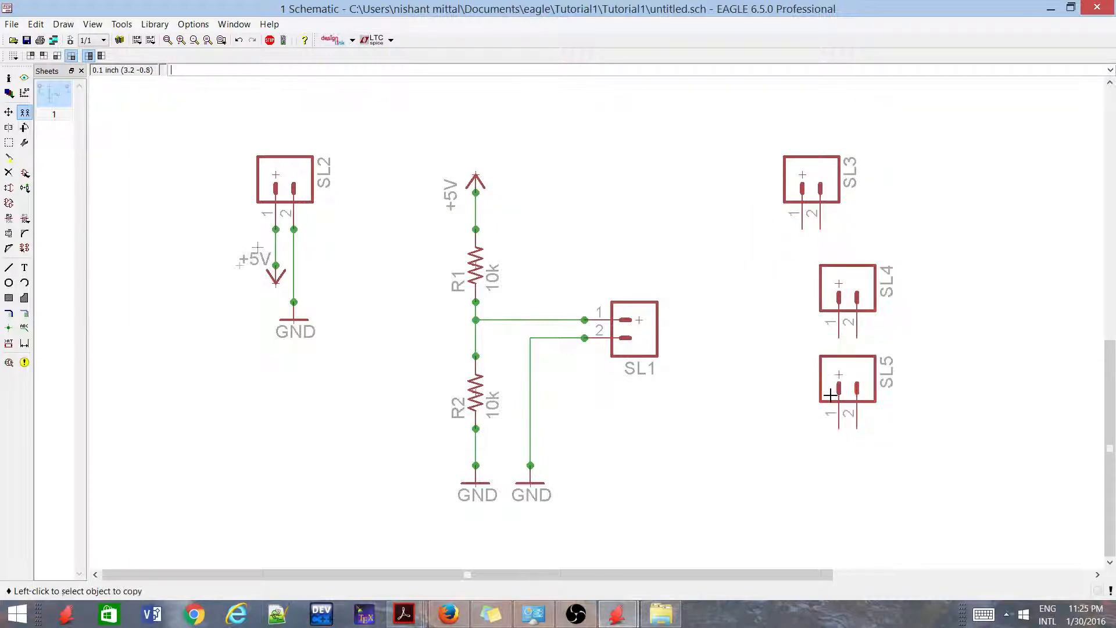
{"action": "key", "text": "ctrl+z"}
{"action": "key", "text": "ctrl+z"}
{"action": "key", "text": "ctrl+z"}
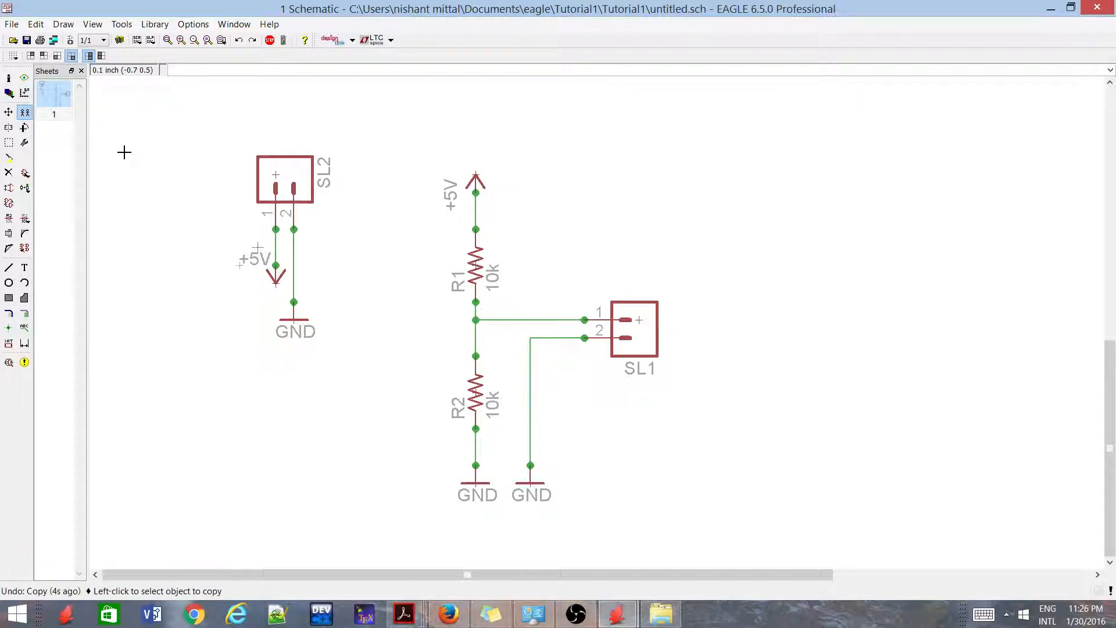
Step: Delete the +5V supply symbol beneath connector SL2 and undo the deletion
{"action": "left_click", "coordinate": [14, 174]}
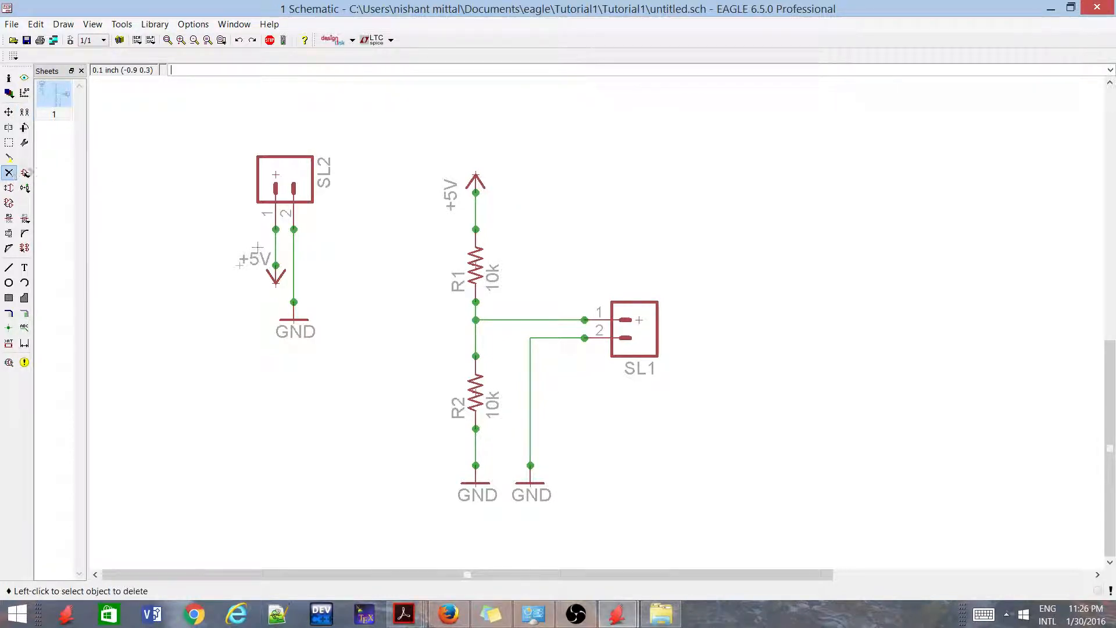
{"action": "left_click", "coordinate": [272, 284]}
{"action": "key", "text": "ctrl+z"}
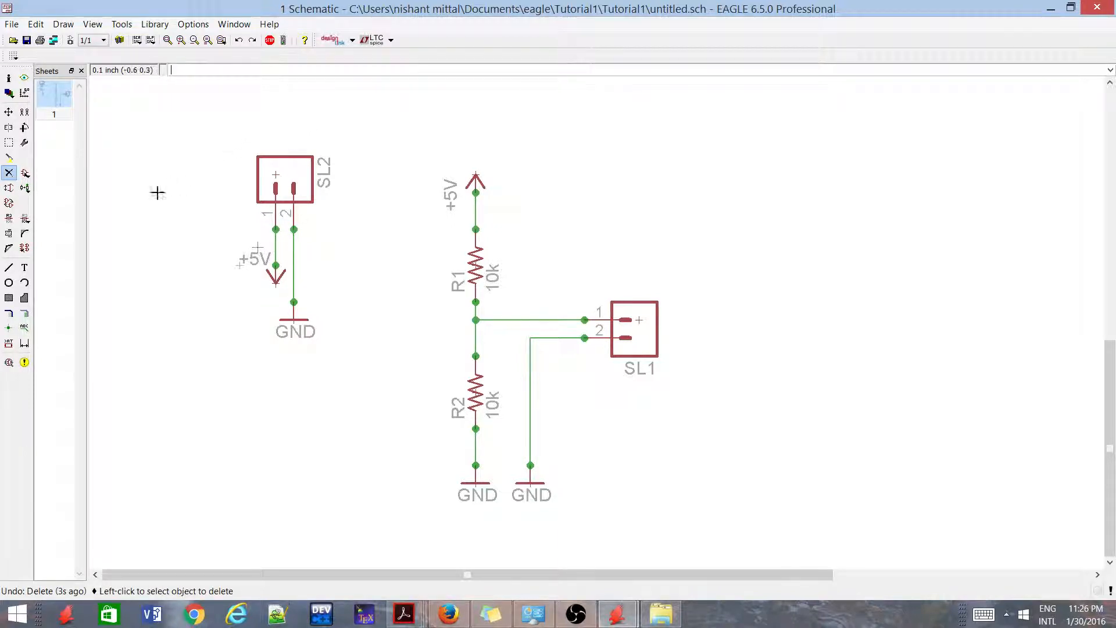
Step: Add the text label "Potential Divider" above the circuit, between connector SL2 and the +5V symbol of R1
{"action": "left_click", "coordinate": [24, 267]}
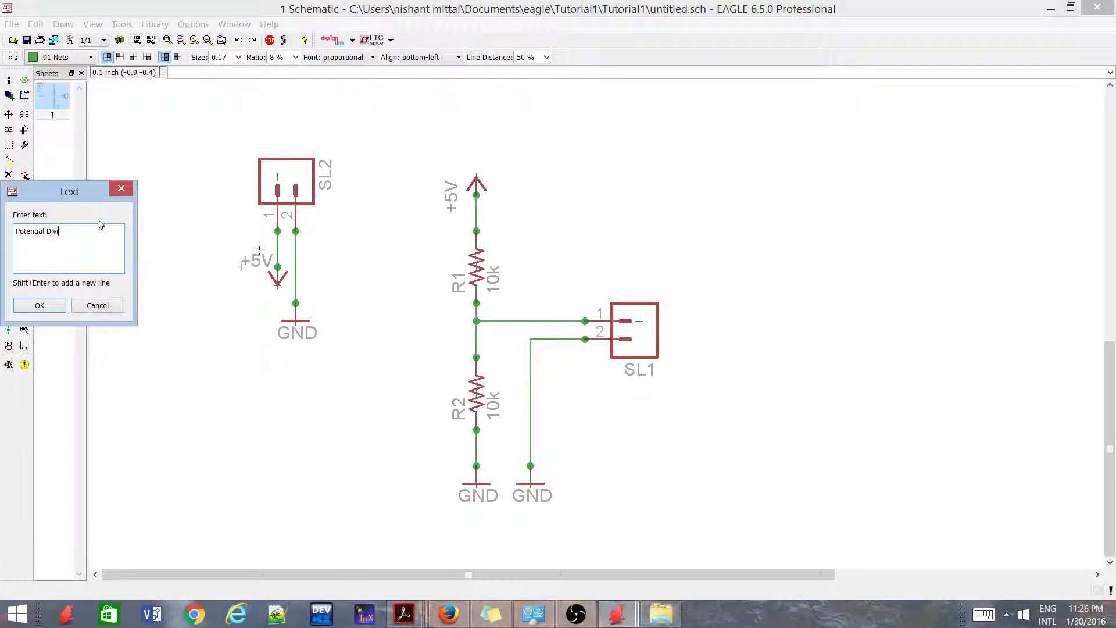
{"action": "left_click", "coordinate": [60, 306]}
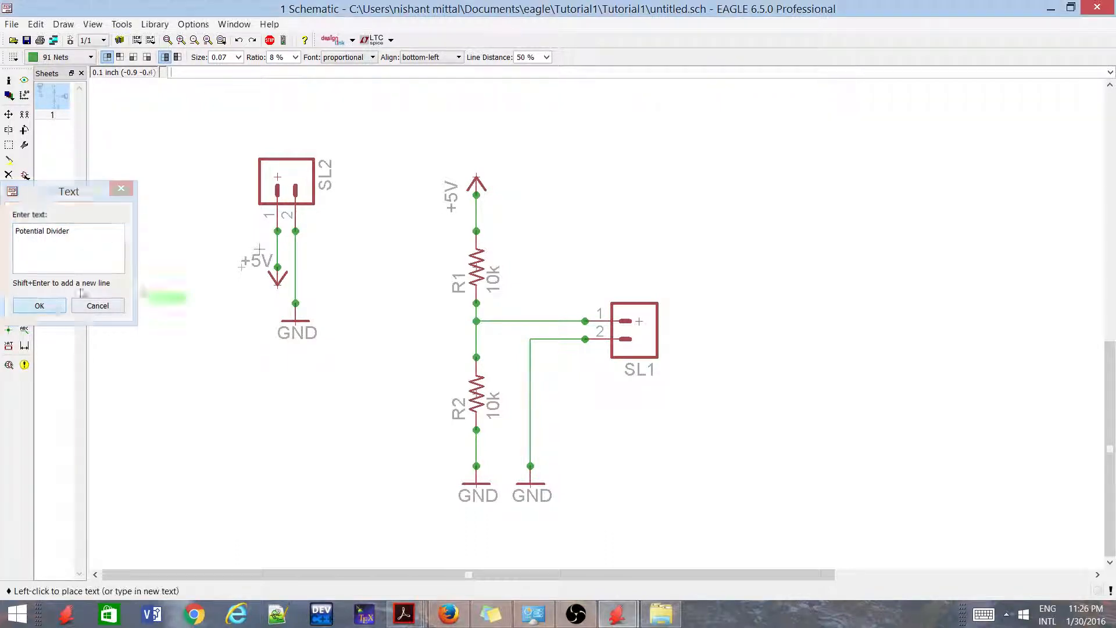
{"action": "left_click", "coordinate": [368, 121]}
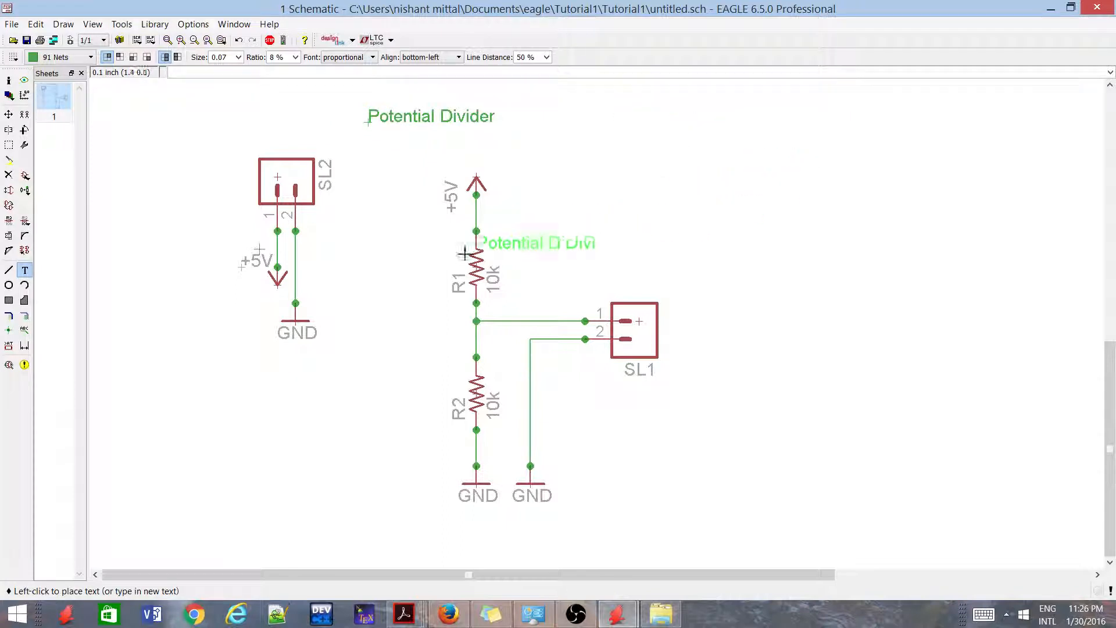
{"action": "key", "text": "Escape"}
{"action": "key", "text": "Escape"}
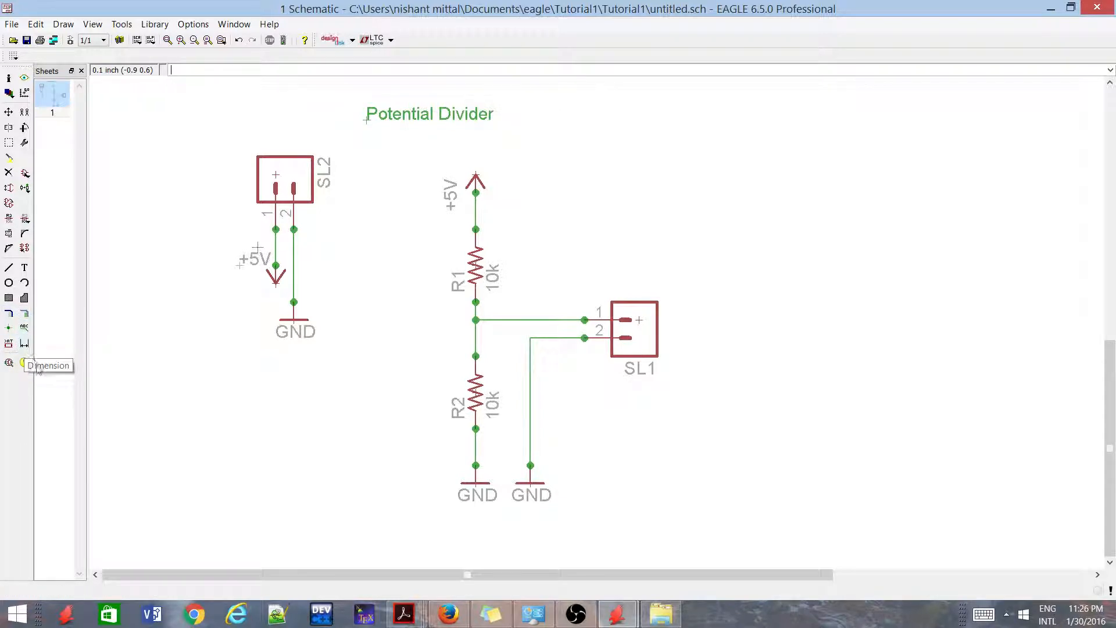
Step: Run the electrical rule check and locate the parts behind each listed warning in the schematic
{"action": "scroll", "coordinate": [319, 214], "scroll_direction": "down", "scroll_amount": 1}
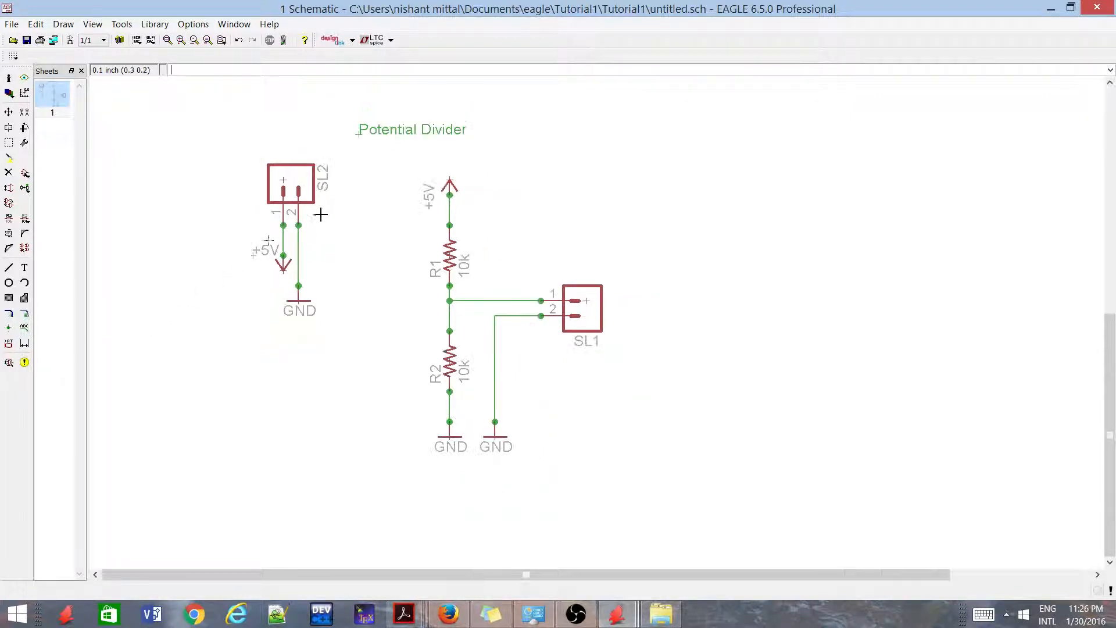
{"action": "scroll", "coordinate": [356, 354], "scroll_direction": "up", "scroll_amount": 2}
{"action": "scroll", "coordinate": [332, 285], "scroll_direction": "down", "scroll_amount": 2}
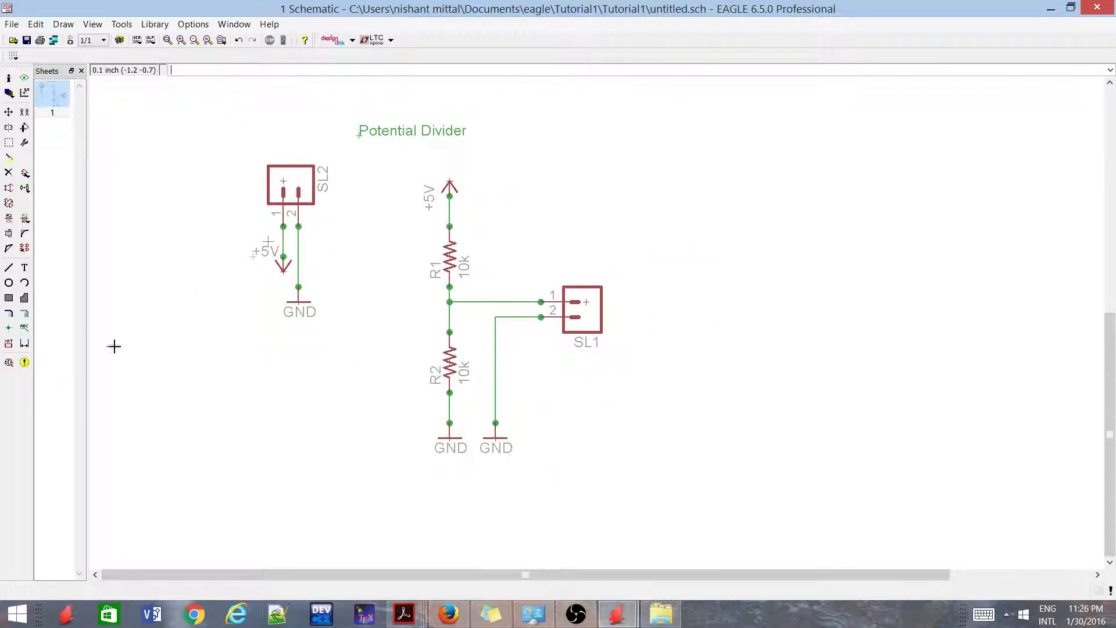
{"action": "left_click", "coordinate": [23, 364]}
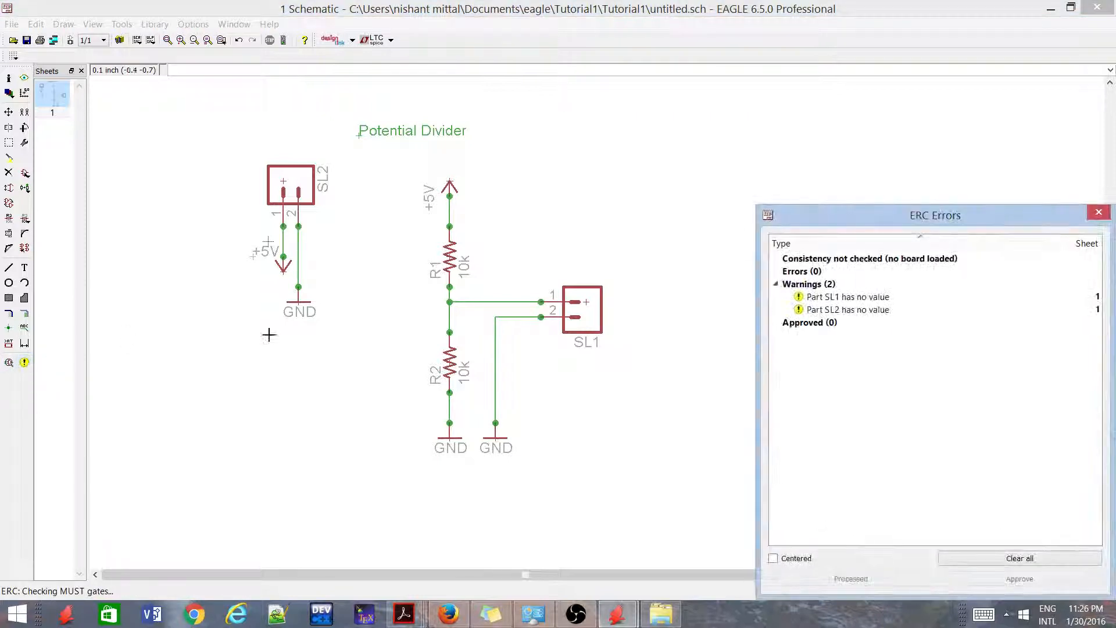
{"action": "left_click", "coordinate": [866, 302]}
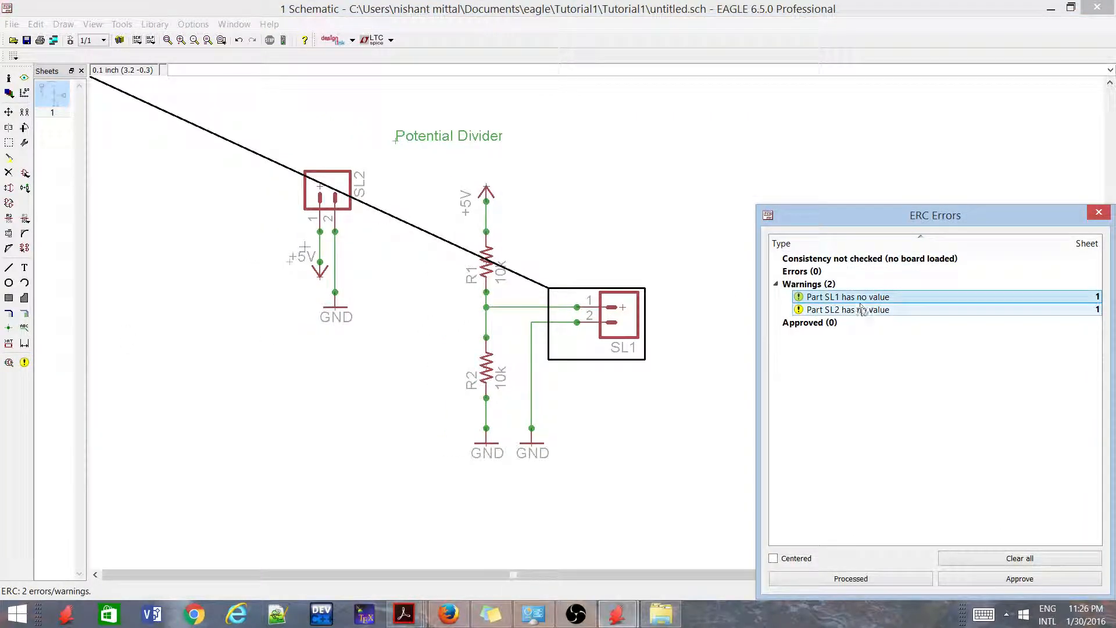
{"action": "left_click", "coordinate": [864, 311]}
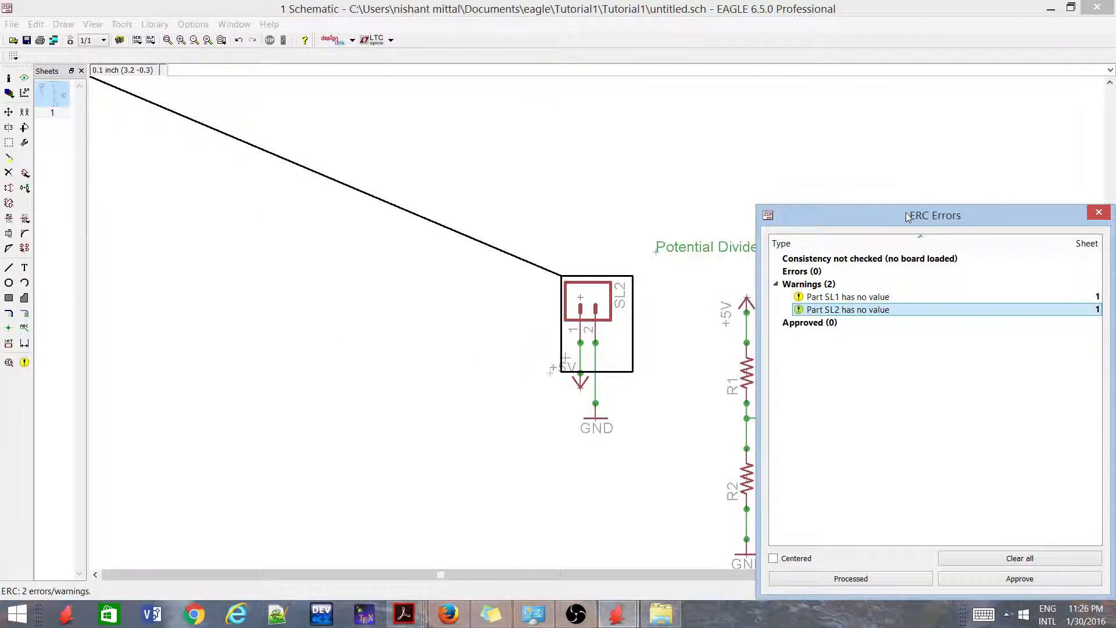
{"action": "left_click_drag", "start_coordinate": [906, 214], "coordinate": [918, 137]}
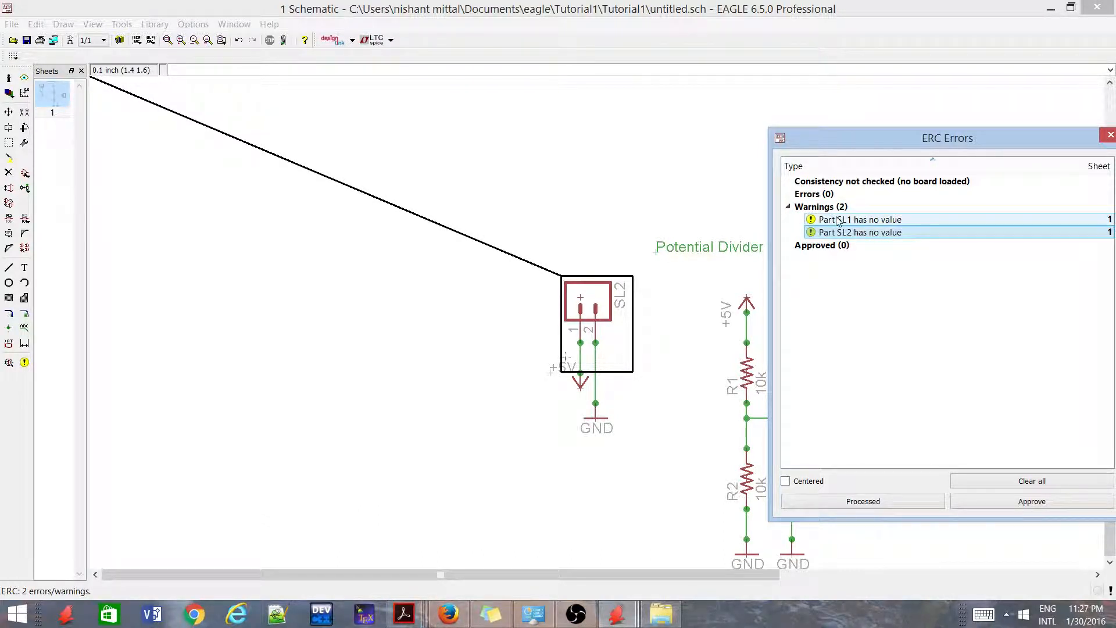
{"action": "left_click", "coordinate": [818, 198]}
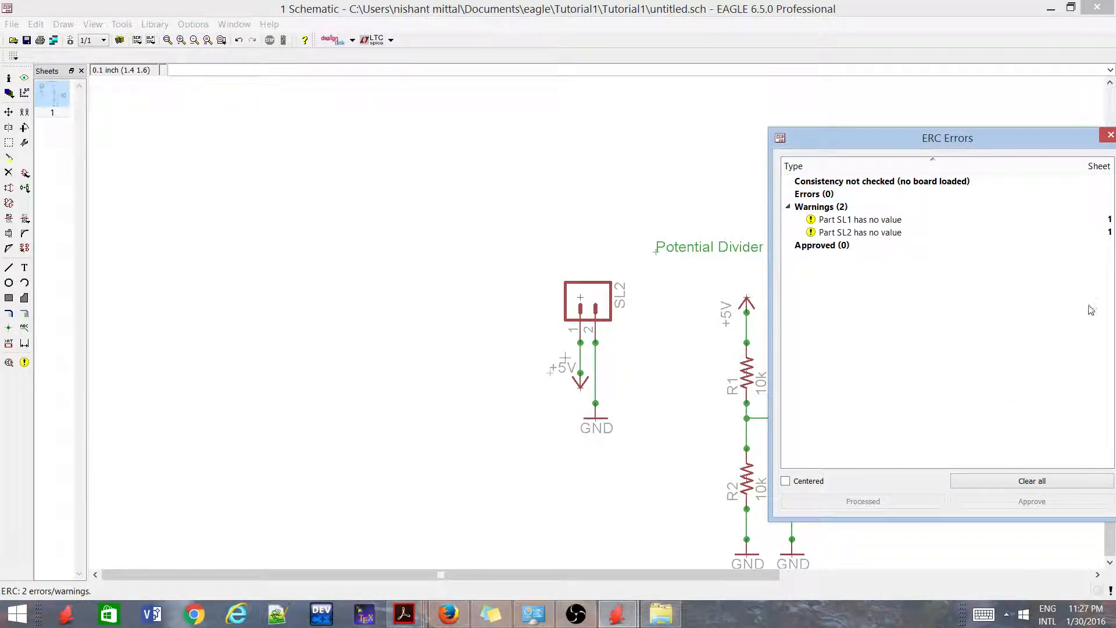
{"action": "left_click", "coordinate": [1111, 135]}
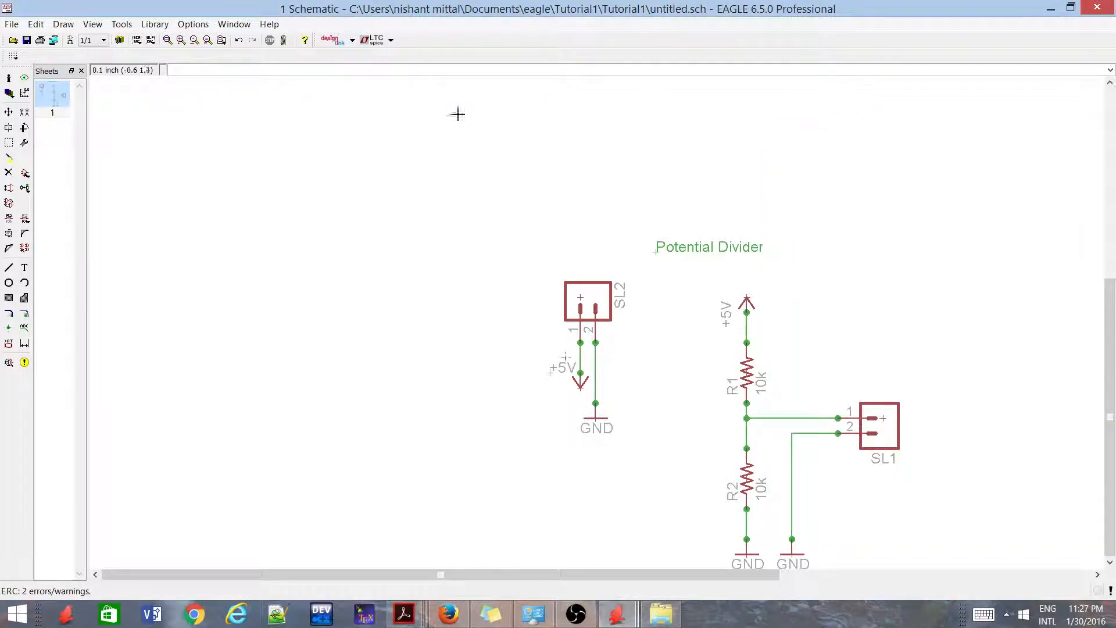
Step: Create the board layout from the schematic and maximize the board window
{"action": "scroll", "coordinate": [566, 268], "scroll_direction": "up", "scroll_amount": 2}
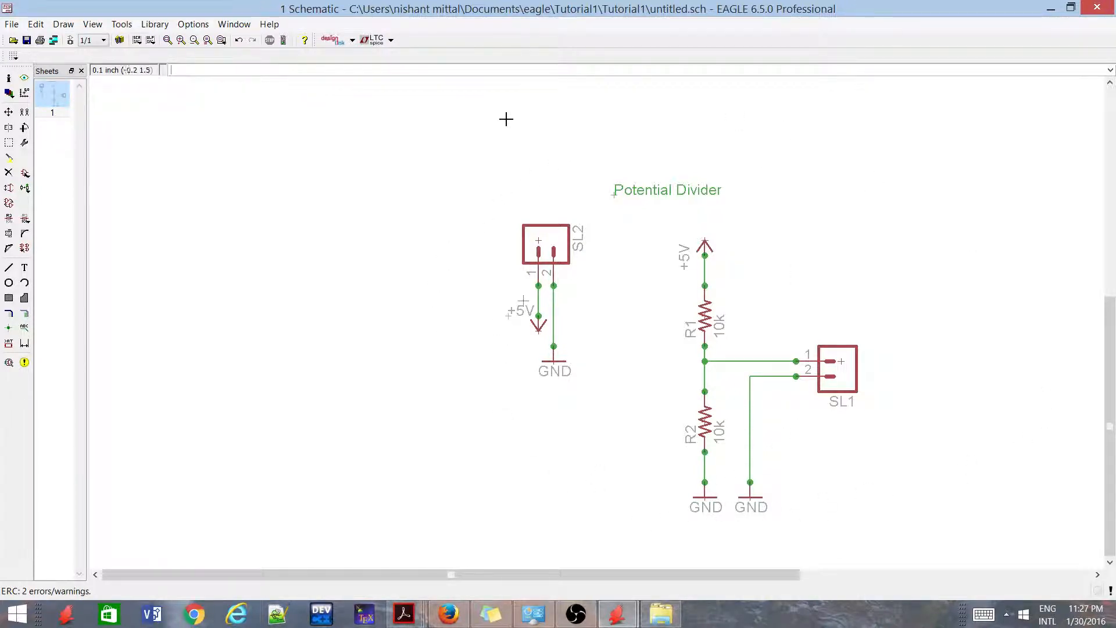
{"action": "left_click", "coordinate": [70, 41]}
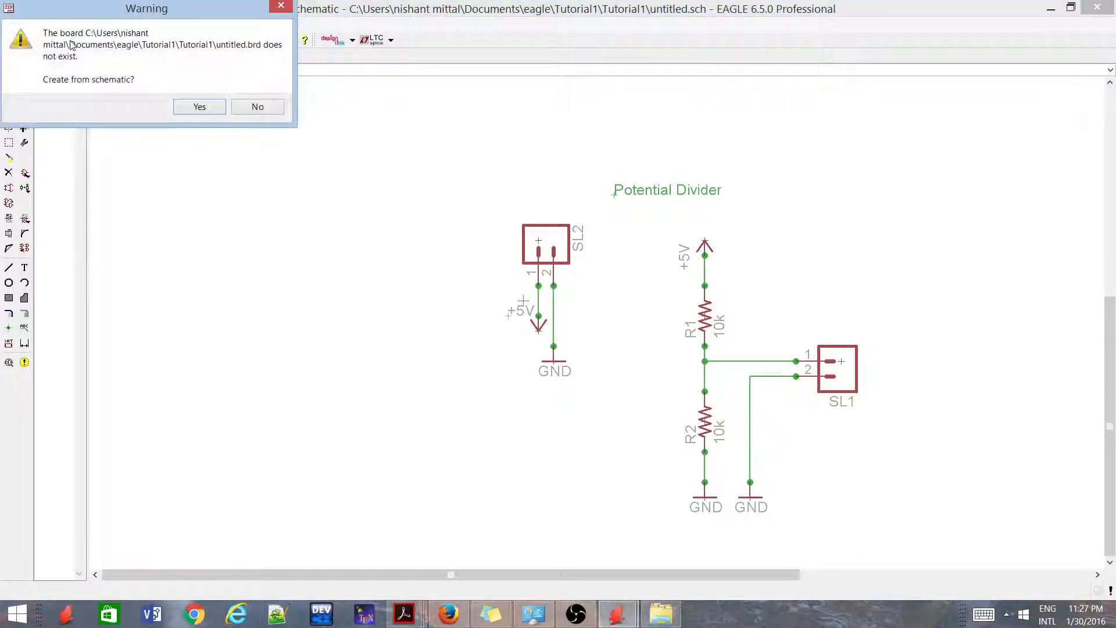
{"action": "left_click", "coordinate": [208, 109]}
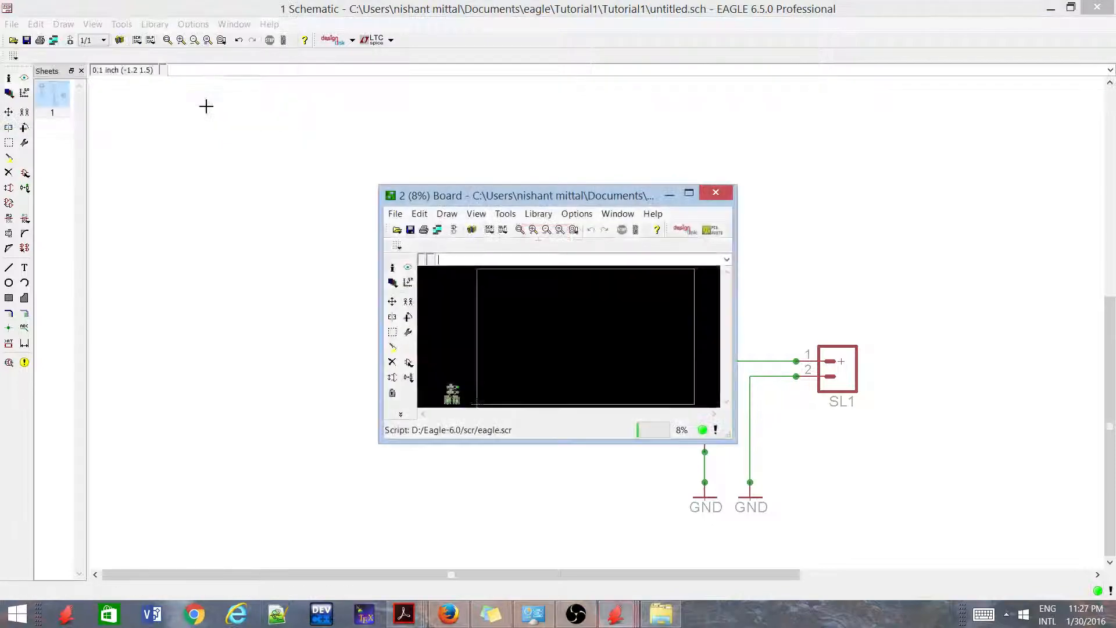
{"action": "left_click", "coordinate": [689, 192]}
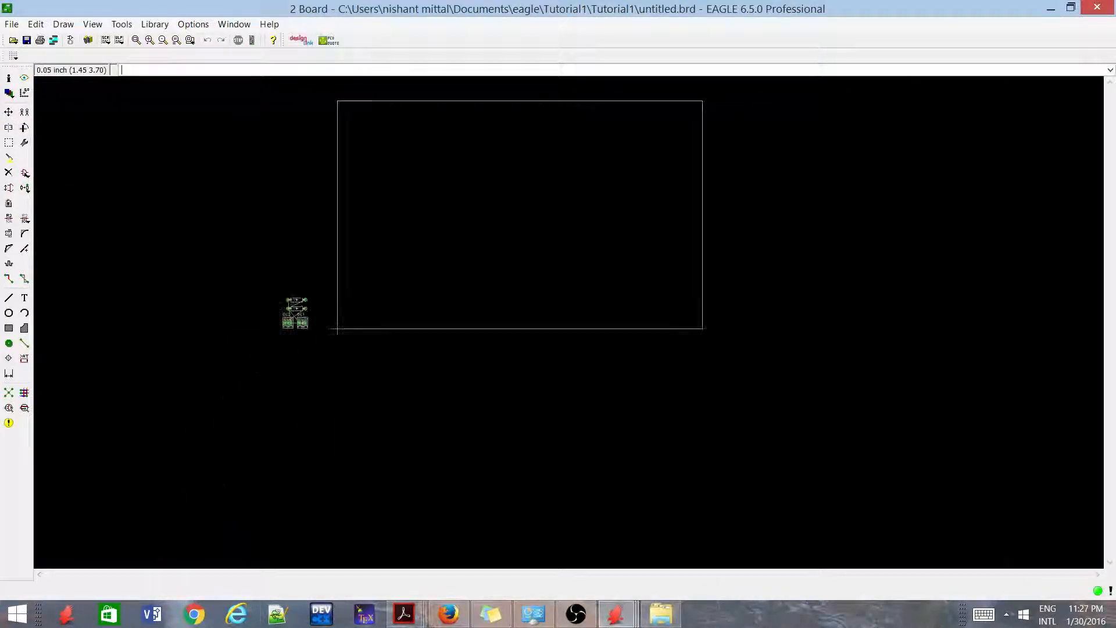
Step: Shrink the board outline to about 1.0 inch wide and 0.7 inch high by moving its far vertical edge and upper edge
{"action": "scroll", "coordinate": [338, 331], "scroll_direction": "down", "scroll_amount": 2}
{"action": "scroll", "coordinate": [347, 354], "scroll_direction": "up", "scroll_amount": 2}
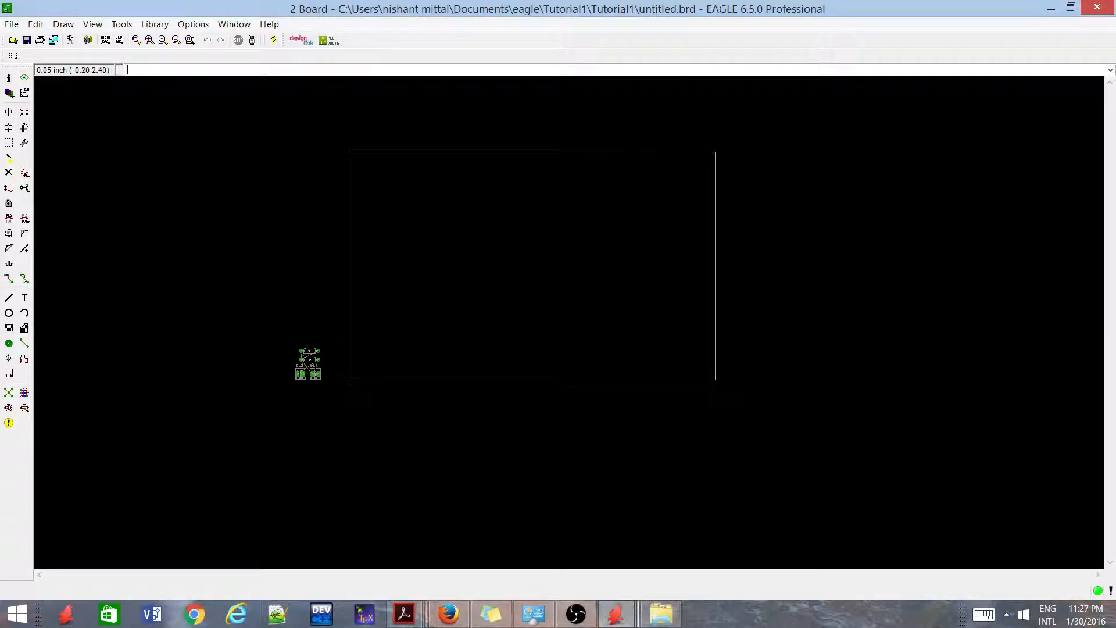
{"action": "scroll", "coordinate": [350, 381], "scroll_direction": "up", "scroll_amount": 1}
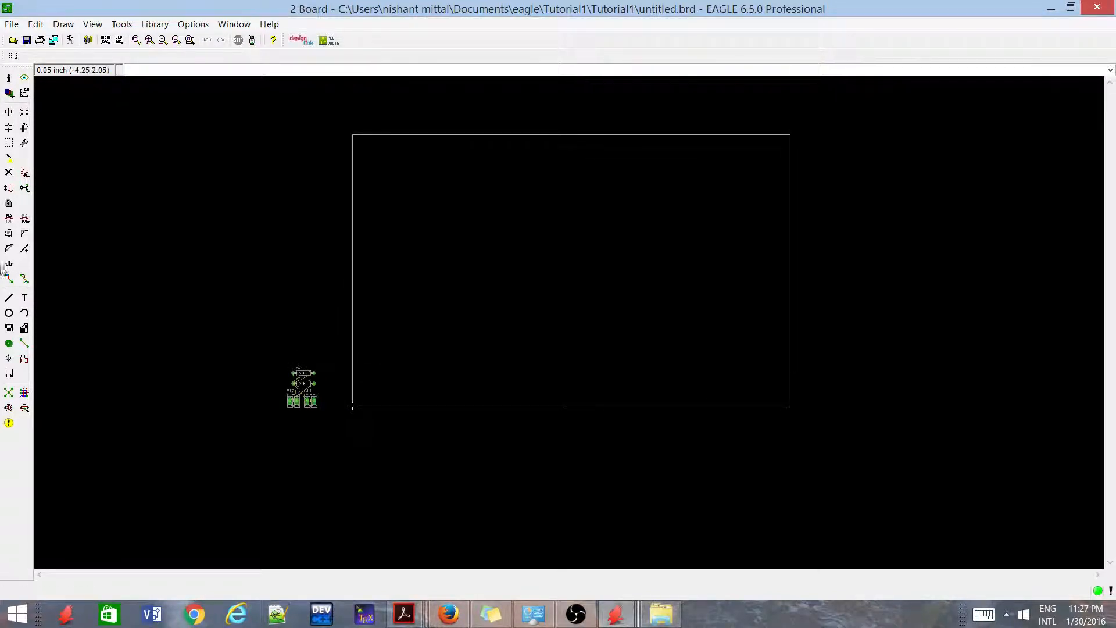
{"action": "left_click", "coordinate": [9, 112]}
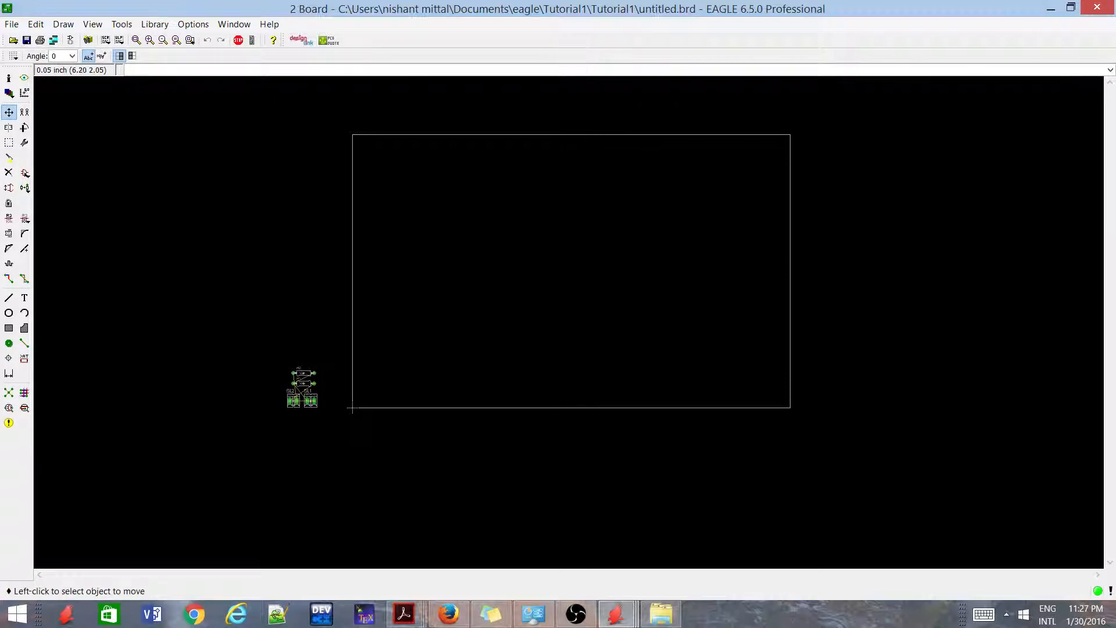
{"action": "left_click", "coordinate": [790, 274]}
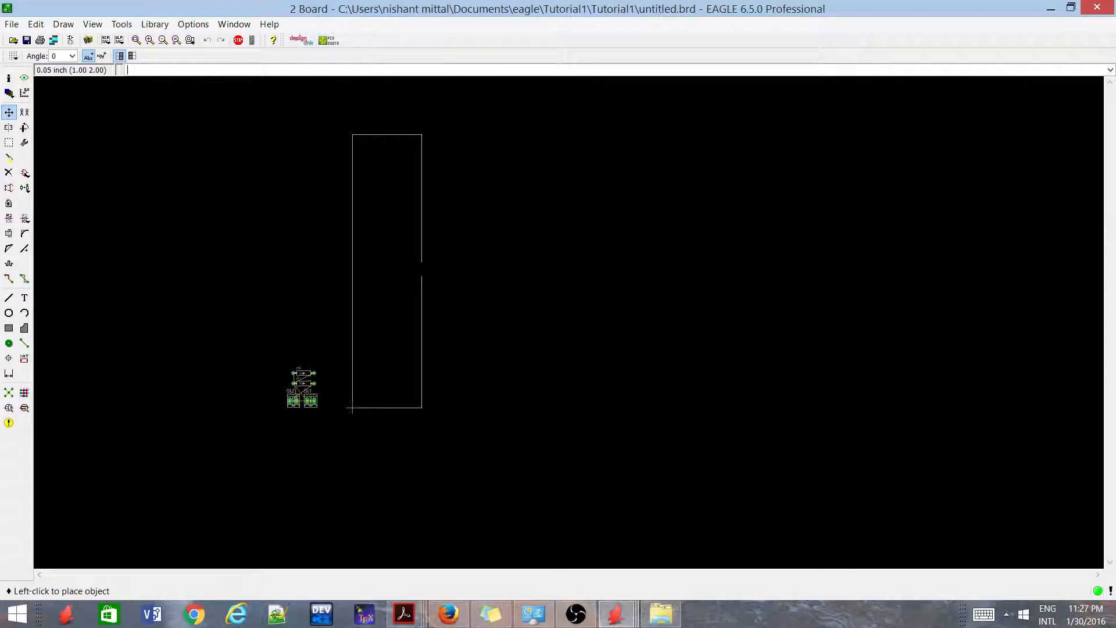
{"action": "left_click", "coordinate": [422, 269]}
{"action": "left_click", "coordinate": [352, 409]}
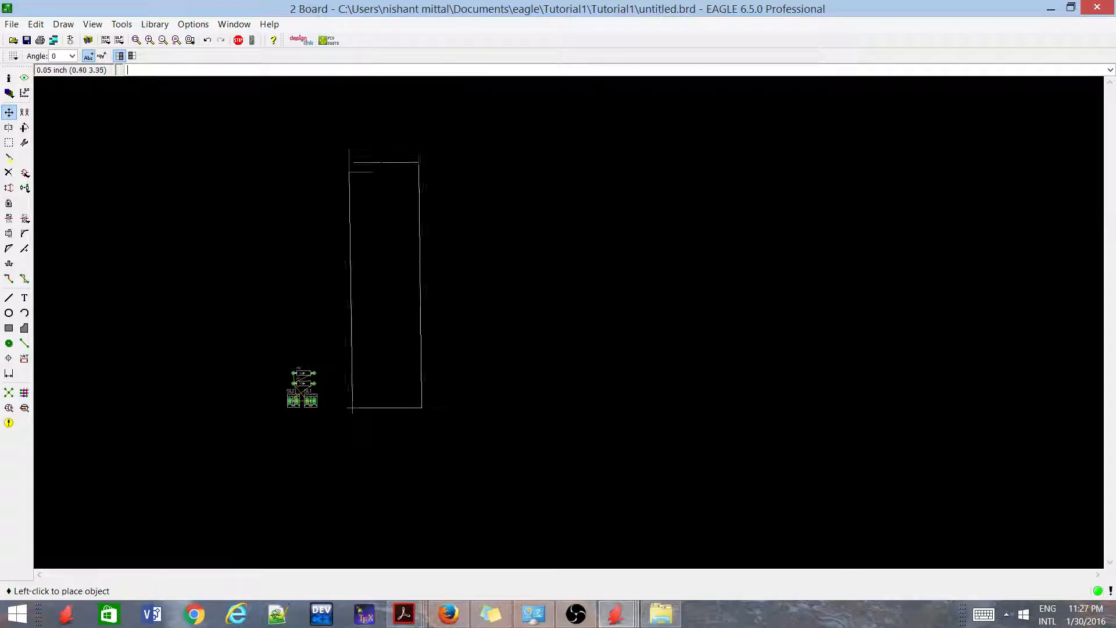
{"action": "scroll", "coordinate": [381, 380], "scroll_direction": "up", "scroll_amount": 3}
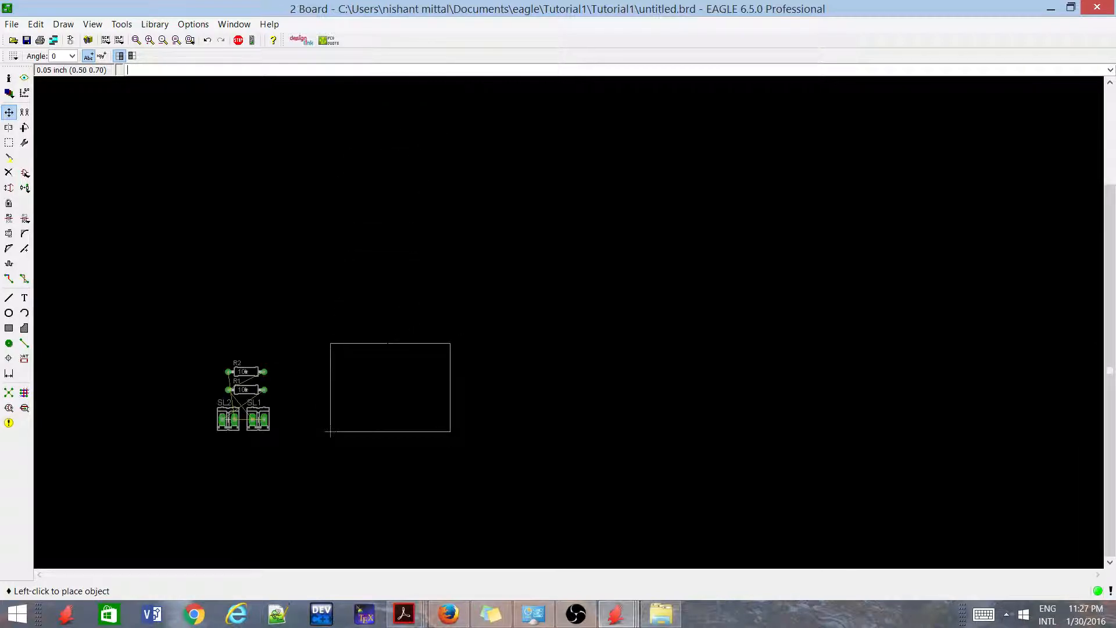
{"action": "left_click", "coordinate": [330, 432]}
Step: Move resistor R2 inside the board outline, centred at about (0.25, 0.50) inch
{"action": "scroll", "coordinate": [329, 438], "scroll_direction": "up", "scroll_amount": 3}
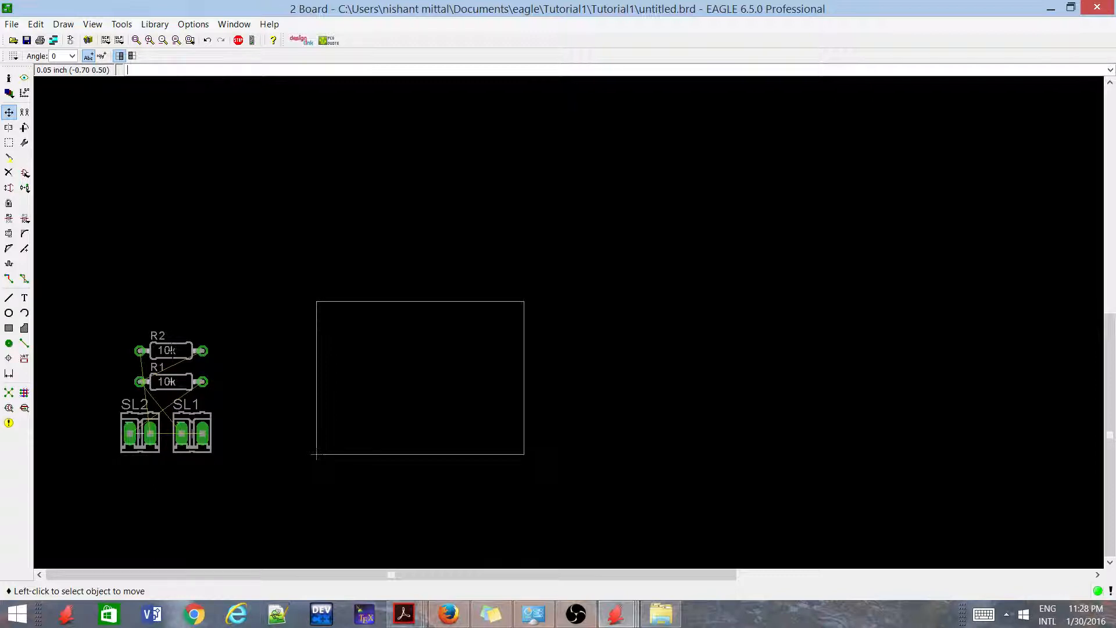
{"action": "left_click", "coordinate": [167, 350]}
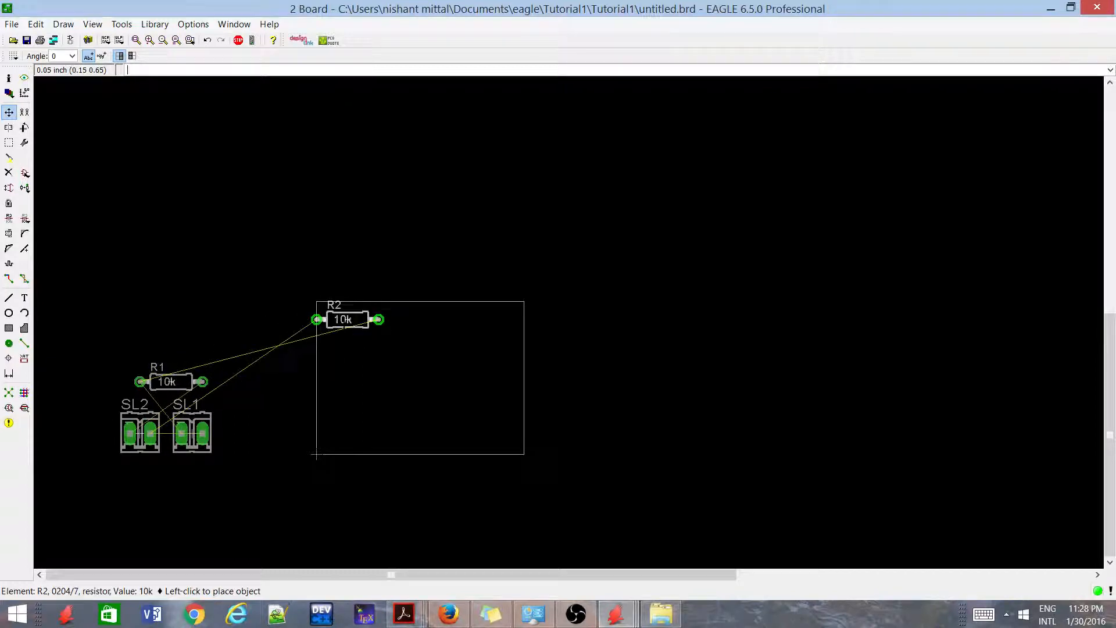
{"action": "scroll", "coordinate": [366, 325], "scroll_direction": "up", "scroll_amount": 1}
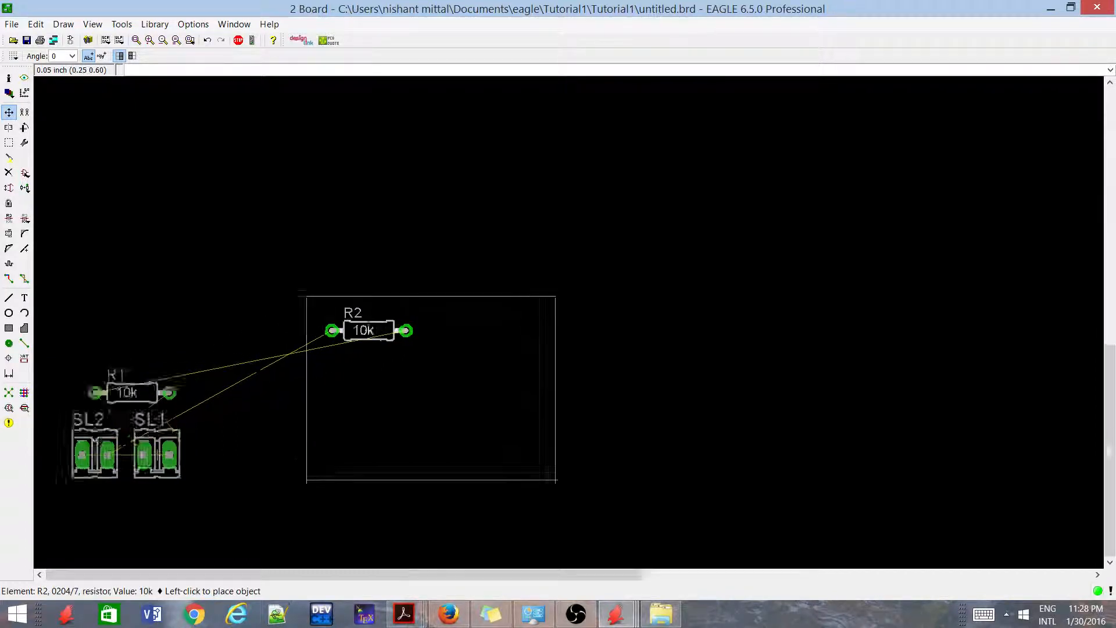
{"action": "scroll", "coordinate": [367, 330], "scroll_direction": "up", "scroll_amount": 1}
{"action": "scroll", "coordinate": [368, 325], "scroll_direction": "up", "scroll_amount": 2}
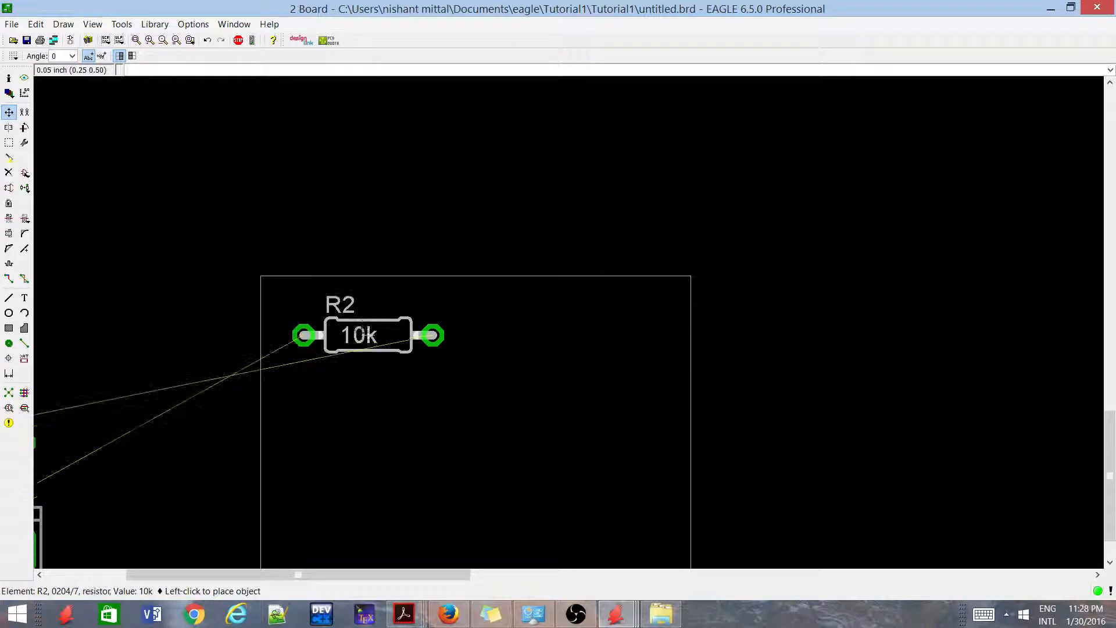
{"action": "left_click", "coordinate": [368, 379]}
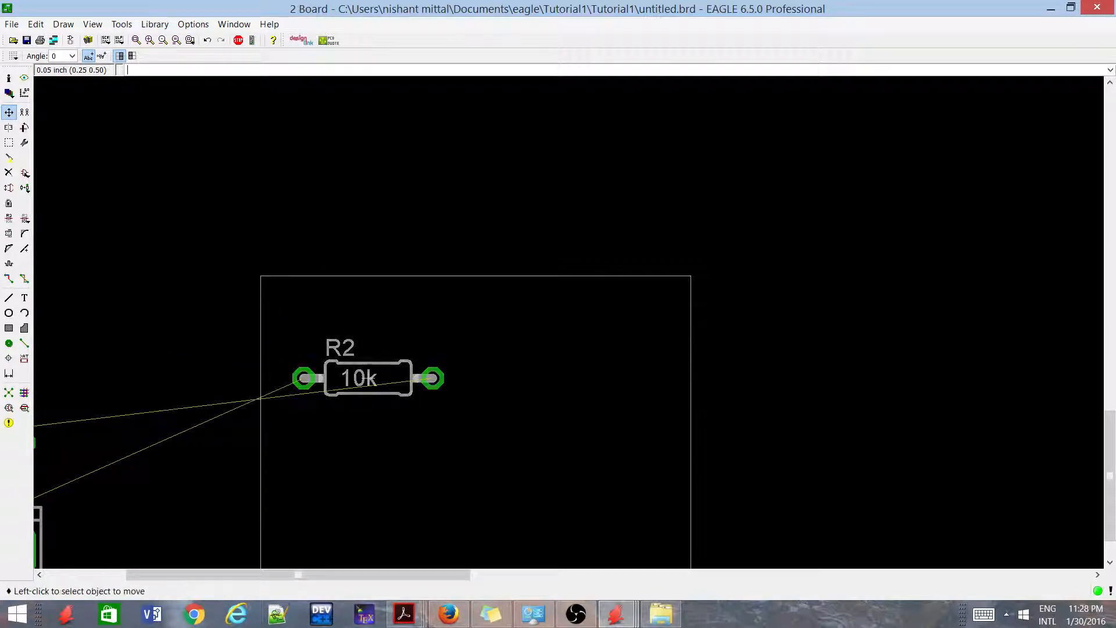
Step: Change the board grid units to mm for both the main and alternate grid, and set the grid size to 0.01 mm
{"action": "scroll", "coordinate": [411, 166], "scroll_direction": "down", "scroll_amount": 3}
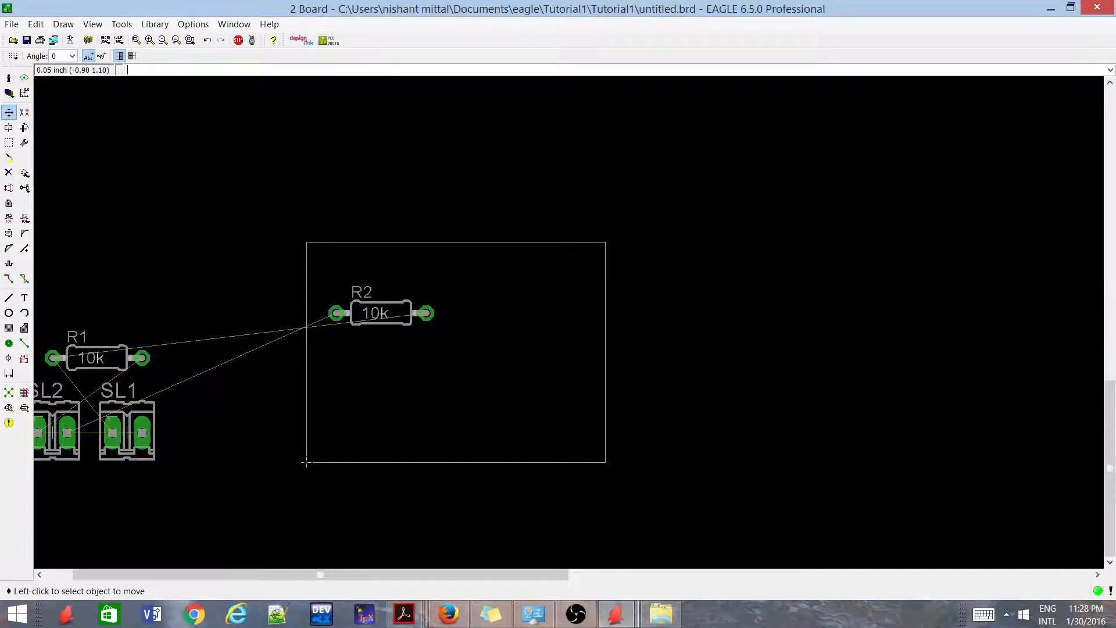
{"action": "left_click", "coordinate": [12, 55]}
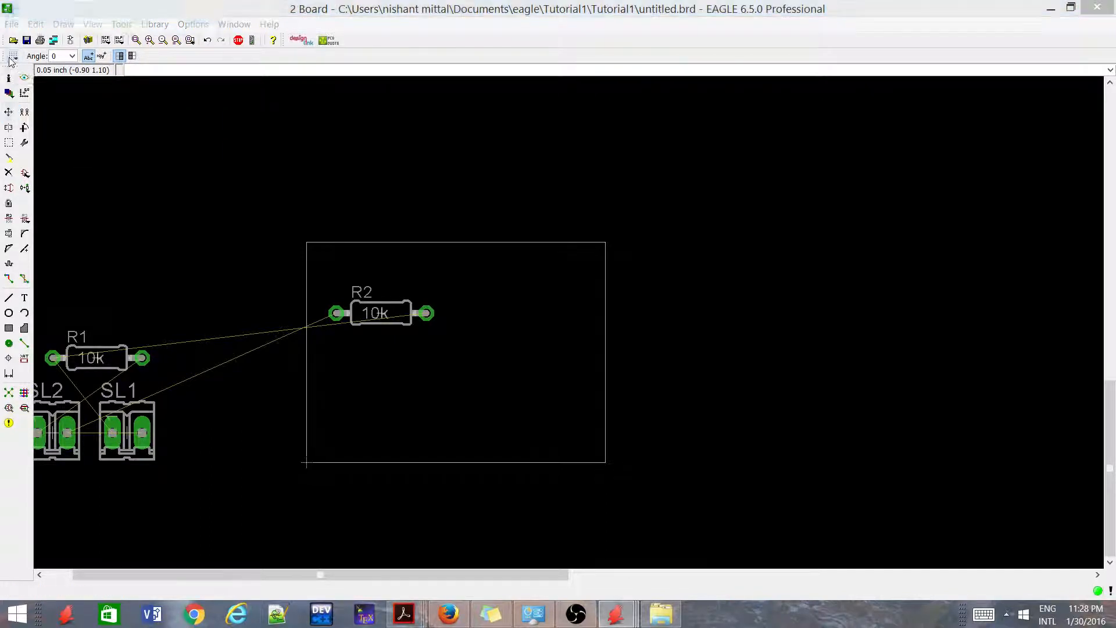
{"action": "left_click", "coordinate": [140, 78]}
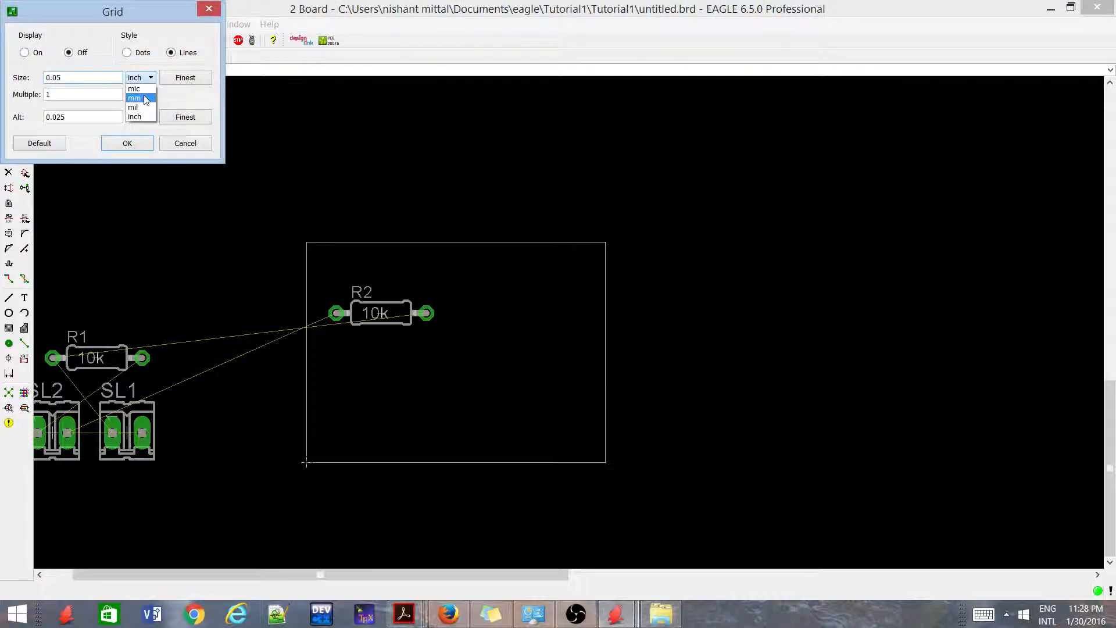
{"action": "left_click", "coordinate": [134, 98]}
{"action": "left_click", "coordinate": [140, 117]}
{"action": "left_click", "coordinate": [146, 136]}
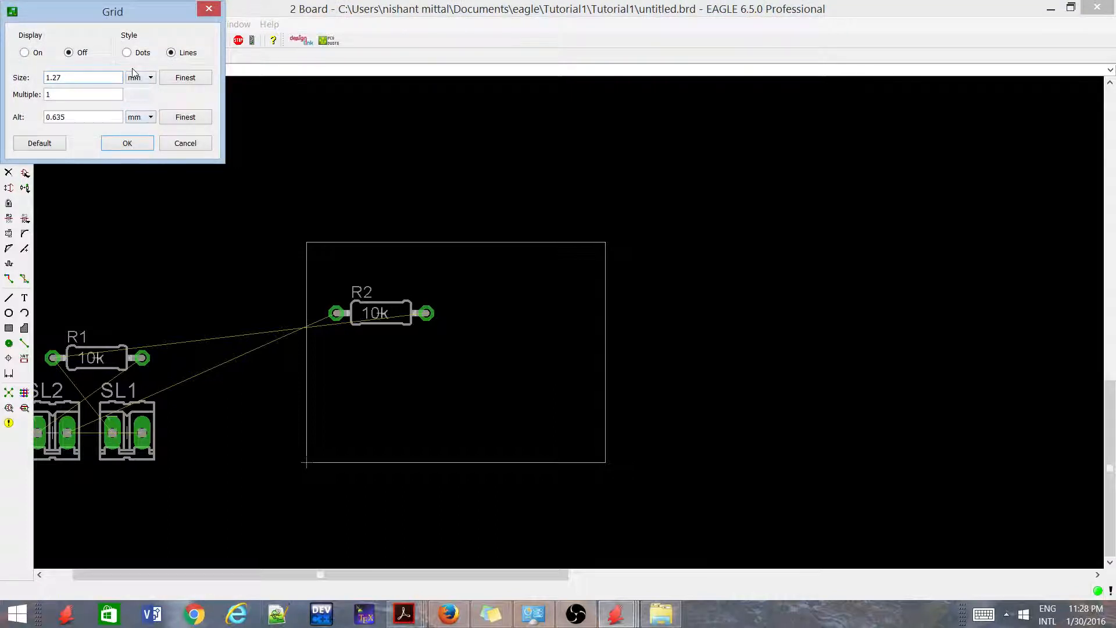
{"action": "type", "text": "0.01"}
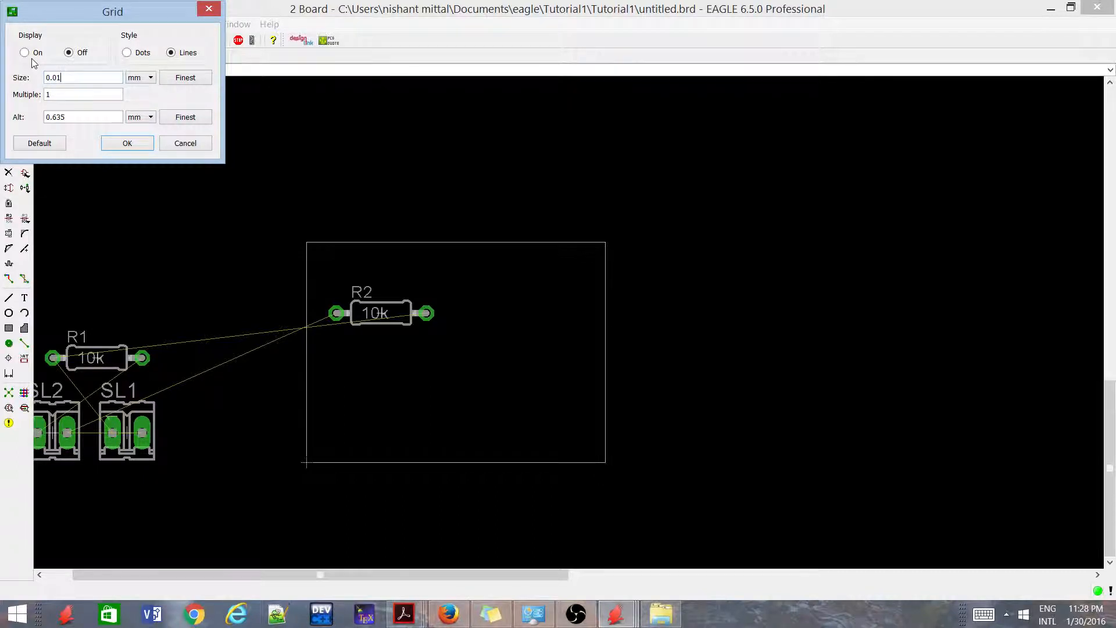
{"action": "left_click", "coordinate": [108, 148]}
Step: Move resistor R2 into the upper-left corner of the board outline, centred at about (5.3, 16.0) mm
{"action": "scroll", "coordinate": [324, 290], "scroll_direction": "up", "scroll_amount": 1}
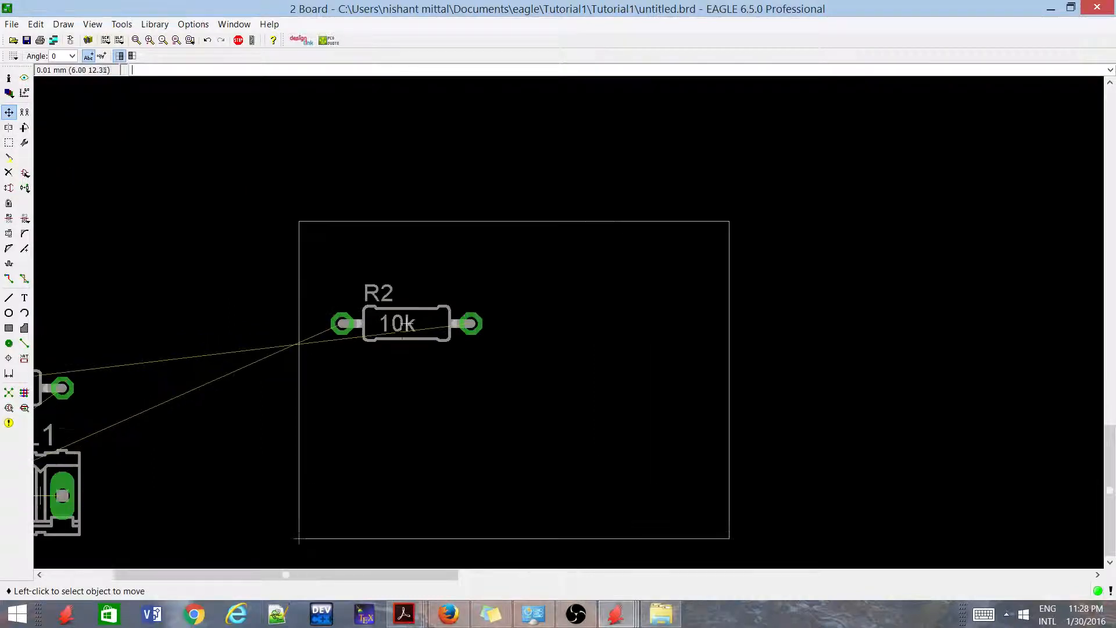
{"action": "left_click", "coordinate": [406, 323]}
{"action": "scroll", "coordinate": [407, 320], "scroll_direction": "up", "scroll_amount": 1}
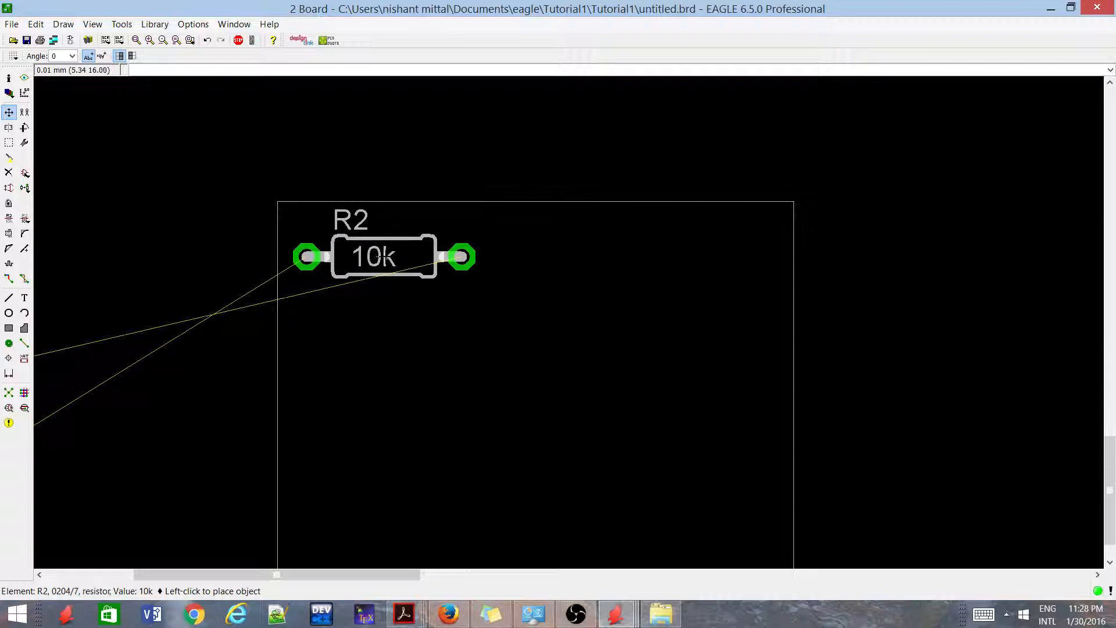
{"action": "left_click", "coordinate": [388, 255]}
Step: Move resistor R1 into the board outline, rotate it to 180 degrees and place it directly below R2
{"action": "scroll", "coordinate": [389, 256], "scroll_direction": "down", "scroll_amount": 3}
{"action": "scroll", "coordinate": [401, 271], "scroll_direction": "down", "scroll_amount": 2}
{"action": "scroll", "coordinate": [267, 303], "scroll_direction": "up", "scroll_amount": 2}
{"action": "left_click", "coordinate": [219, 310]}
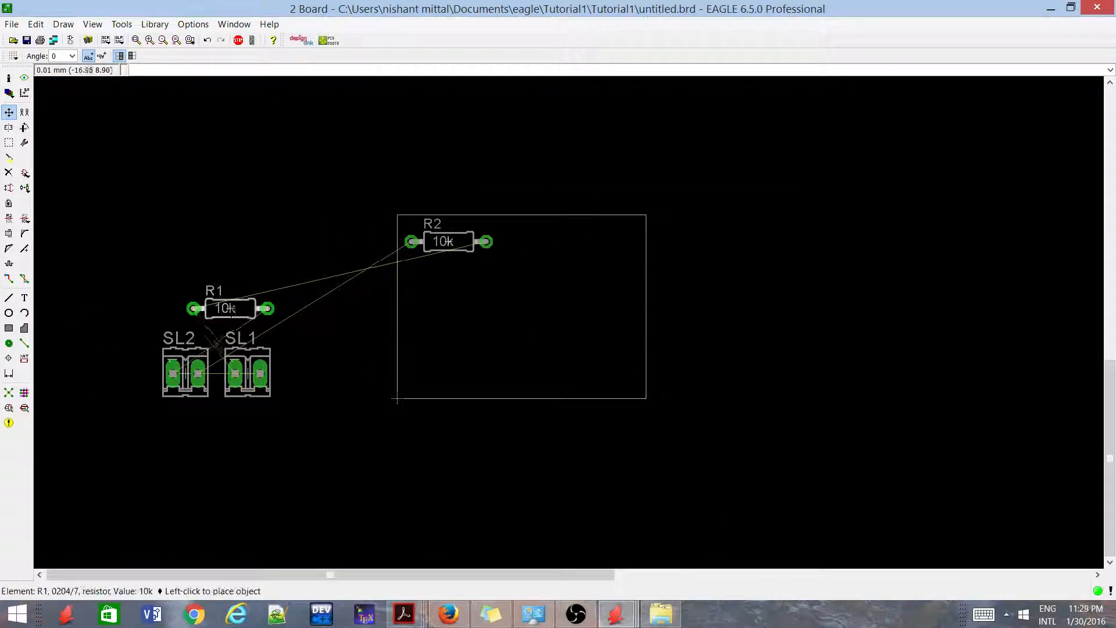
{"action": "scroll", "coordinate": [454, 281], "scroll_direction": "up", "scroll_amount": 1}
{"action": "right_click", "coordinate": [451, 288]}
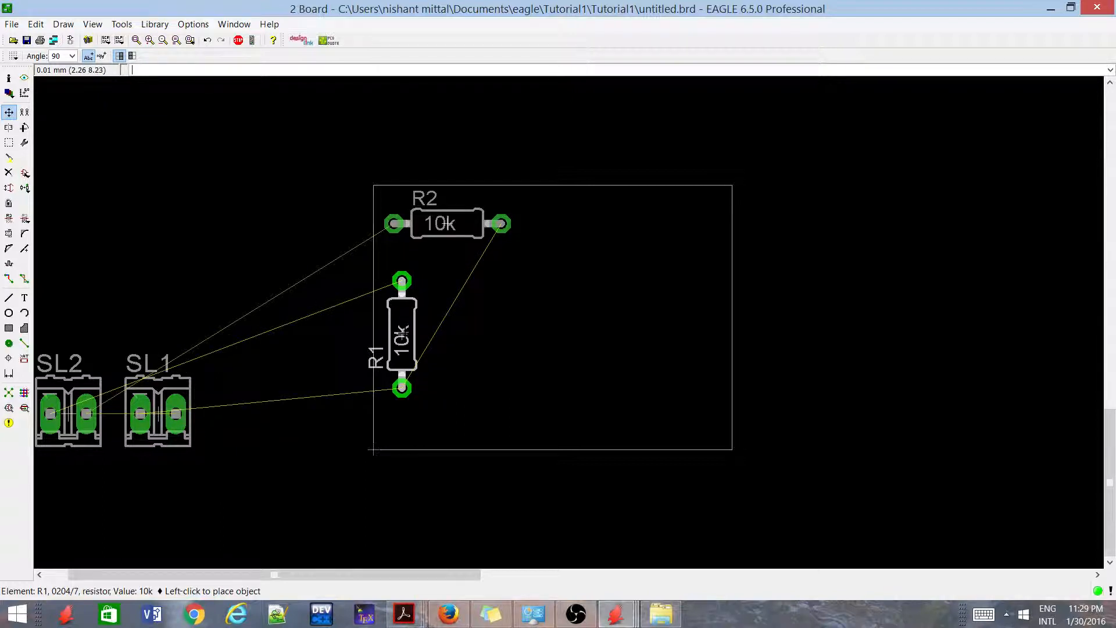
{"action": "right_click", "coordinate": [415, 329]}
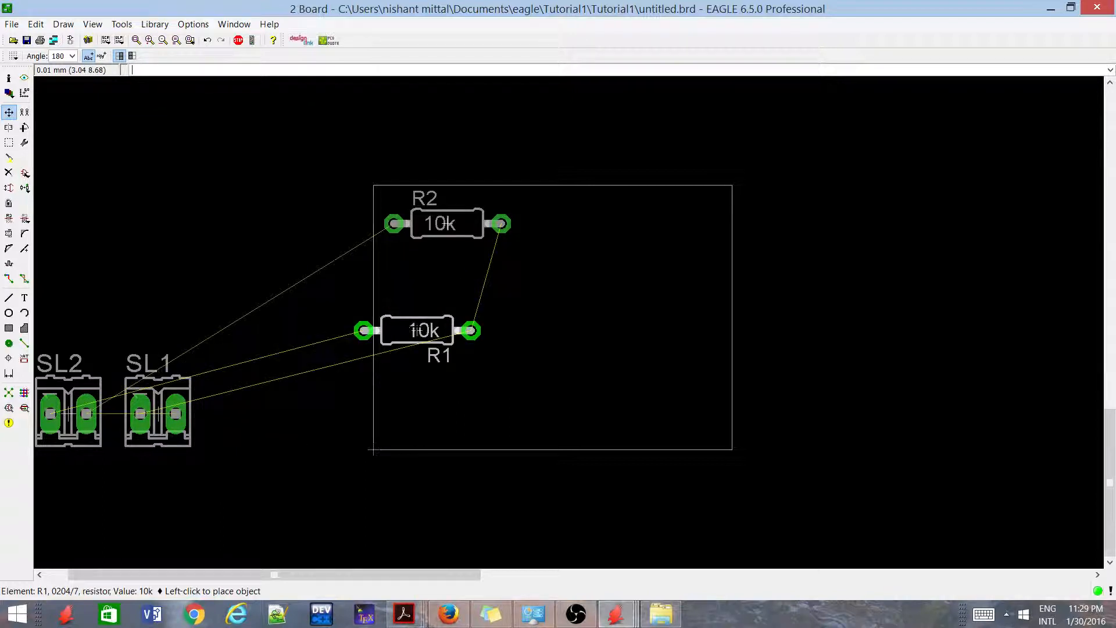
{"action": "right_click", "coordinate": [418, 330]}
{"action": "right_click", "coordinate": [414, 329]}
{"action": "right_click", "coordinate": [412, 328]}
{"action": "right_click", "coordinate": [415, 327]}
{"action": "right_click", "coordinate": [418, 326]}
{"action": "right_click", "coordinate": [421, 325]}
{"action": "right_click", "coordinate": [414, 335]}
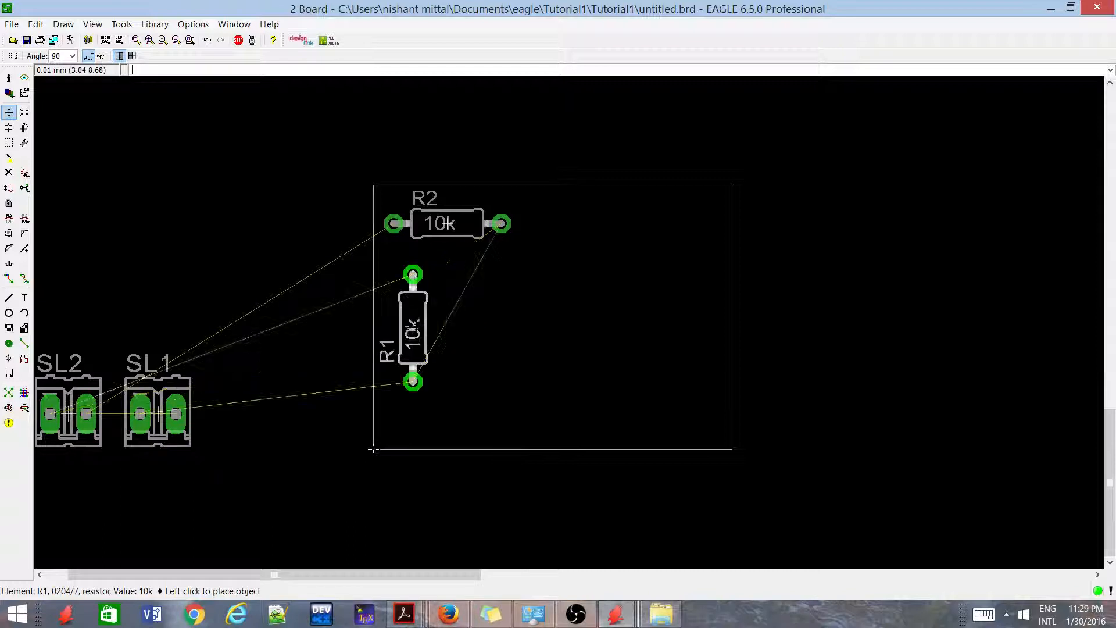
{"action": "right_click", "coordinate": [418, 326]}
{"action": "scroll", "coordinate": [440, 282], "scroll_direction": "up", "scroll_amount": 2}
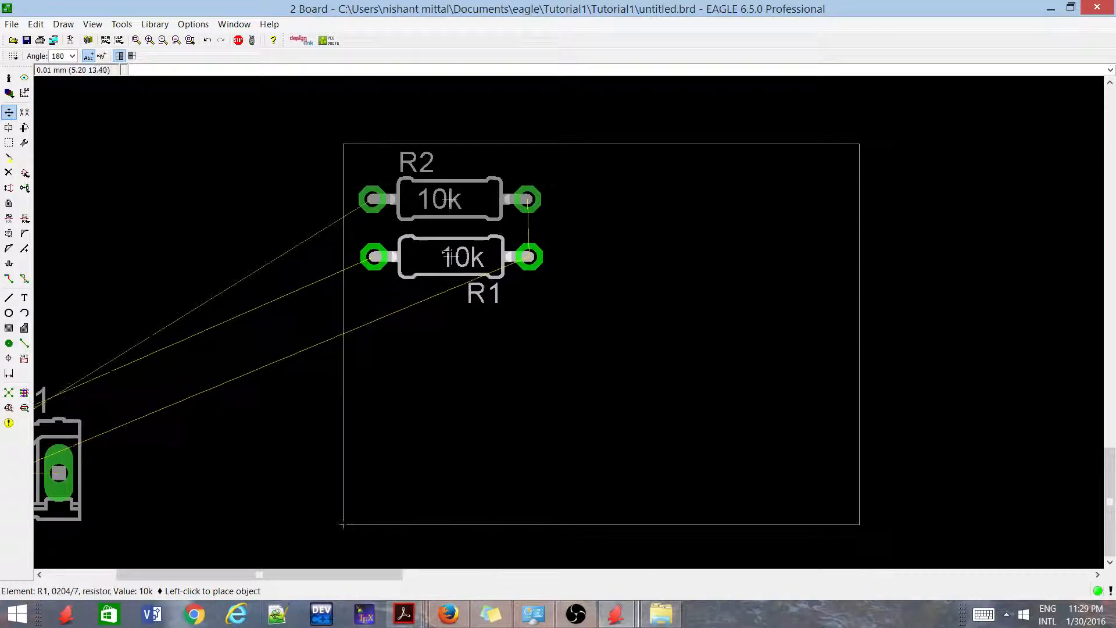
{"action": "left_click", "coordinate": [448, 256]}
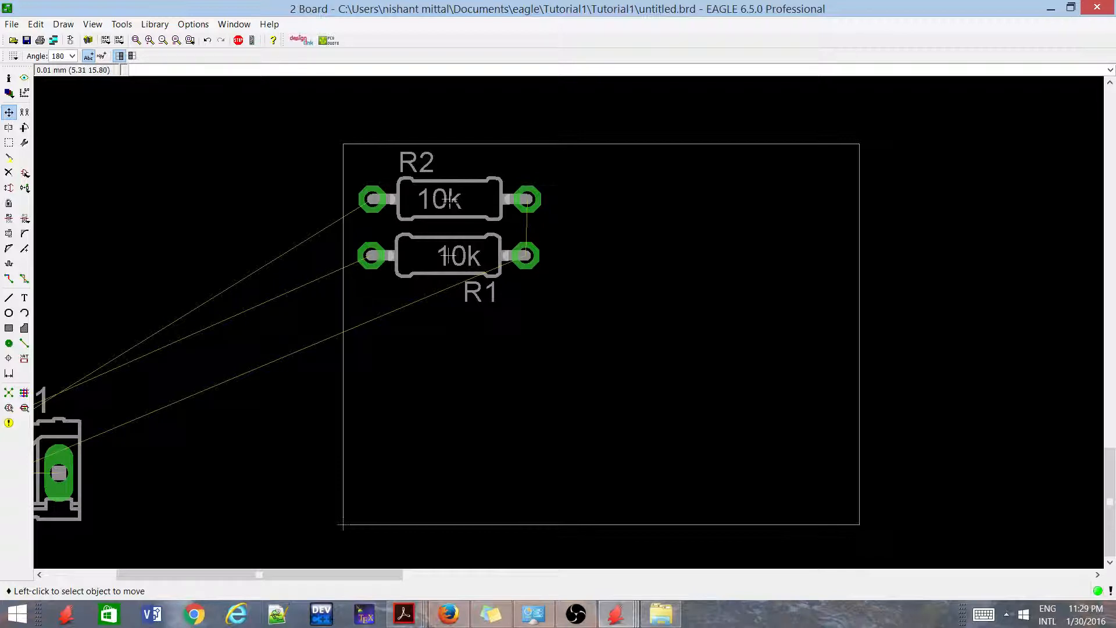
Step: Move resistors R2 and R1 to the upper-right corner of the board outline, with R1 aligned directly below R2
{"action": "left_click", "coordinate": [451, 199]}
{"action": "left_click", "coordinate": [731, 198]}
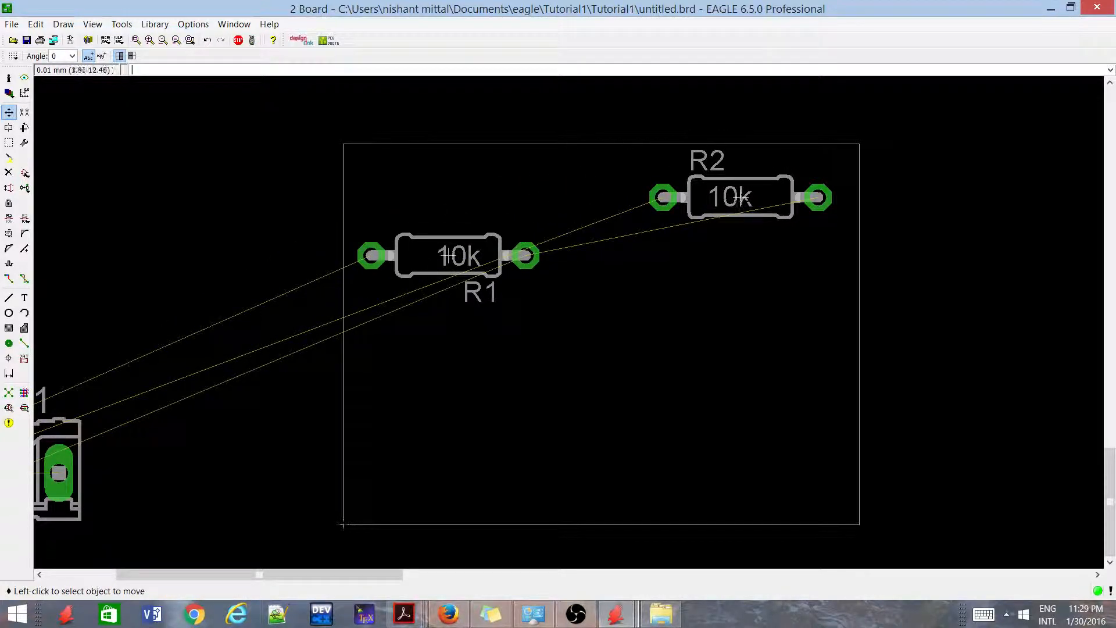
{"action": "left_click", "coordinate": [444, 256]}
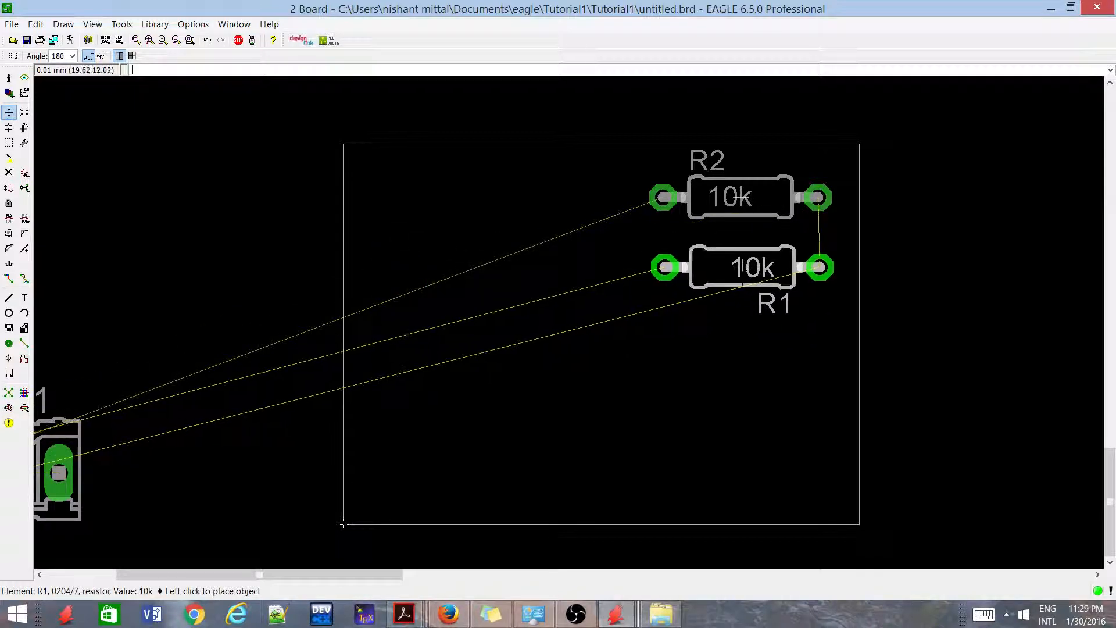
{"action": "scroll", "coordinate": [740, 266], "scroll_direction": "up", "scroll_amount": 3}
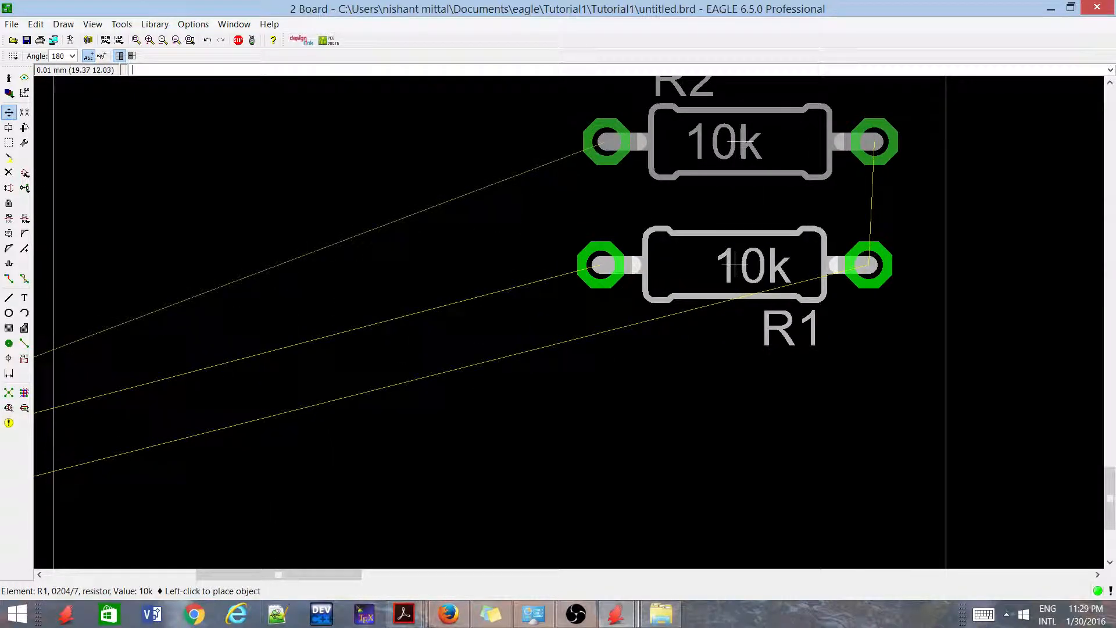
{"action": "left_click", "coordinate": [742, 255]}
Step: Move connector SL1 into the board outline, rotate it to 180 degrees and place it below R1 near the right edge
{"action": "scroll", "coordinate": [742, 256], "scroll_direction": "down", "scroll_amount": 5}
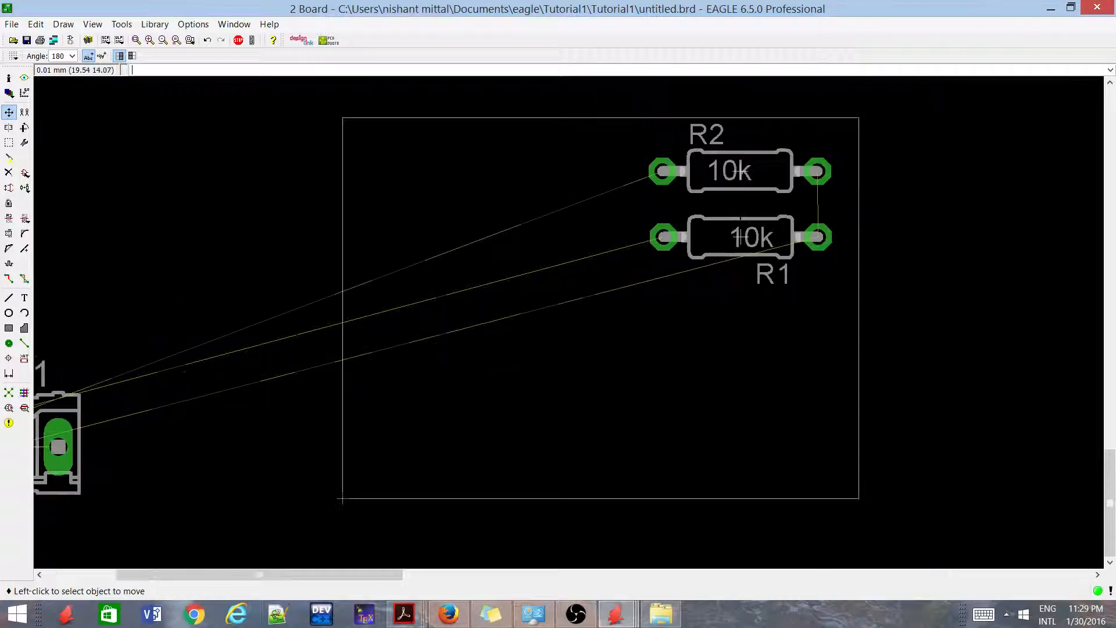
{"action": "left_click", "coordinate": [260, 383]}
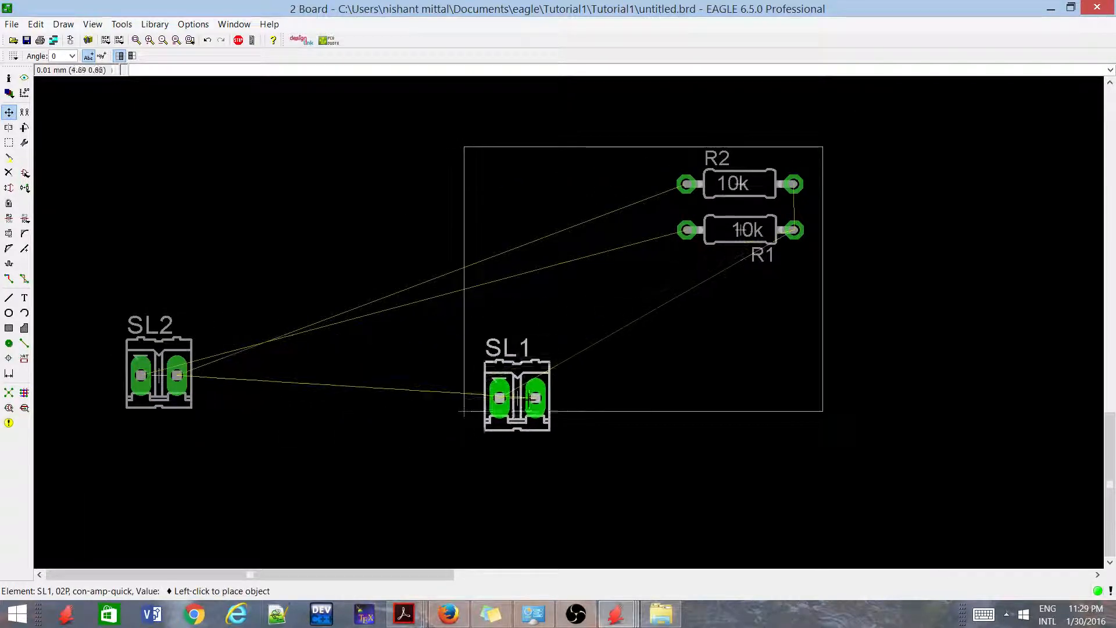
{"action": "right_click", "coordinate": [693, 361]}
{"action": "right_click", "coordinate": [698, 356]}
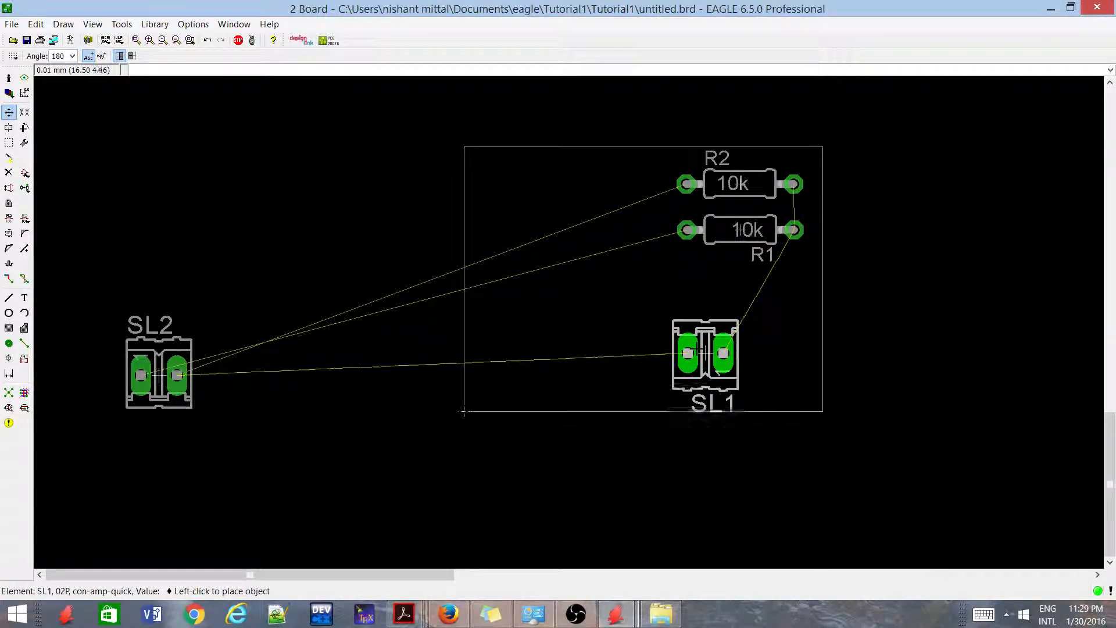
{"action": "scroll", "coordinate": [721, 325], "scroll_direction": "up", "scroll_amount": 1}
{"action": "scroll", "coordinate": [750, 313], "scroll_direction": "up", "scroll_amount": 2}
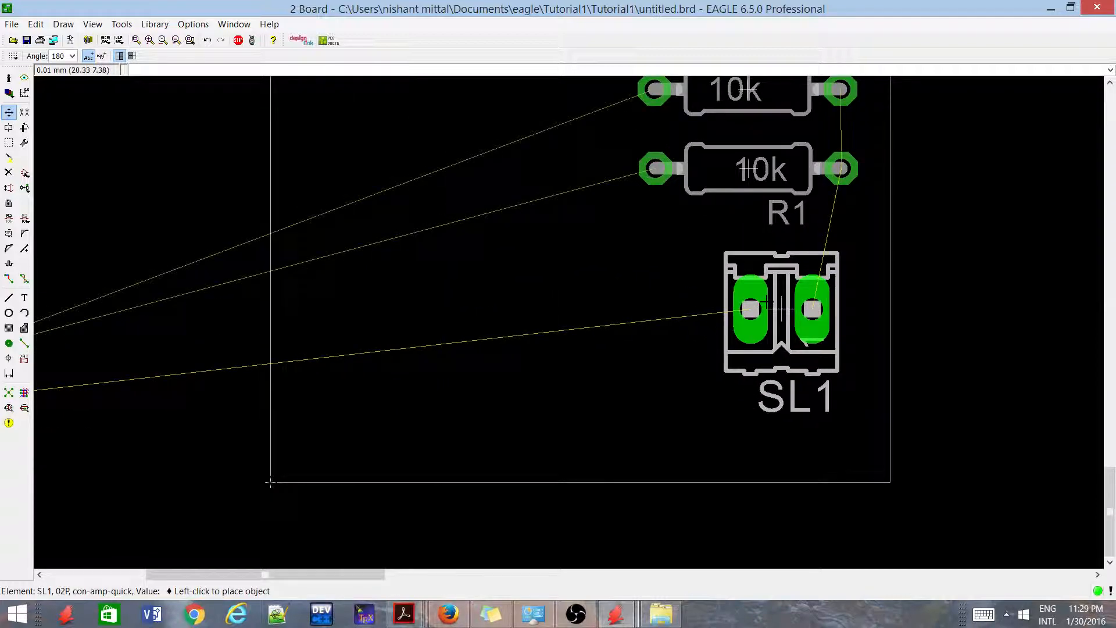
{"action": "left_click", "coordinate": [798, 301]}
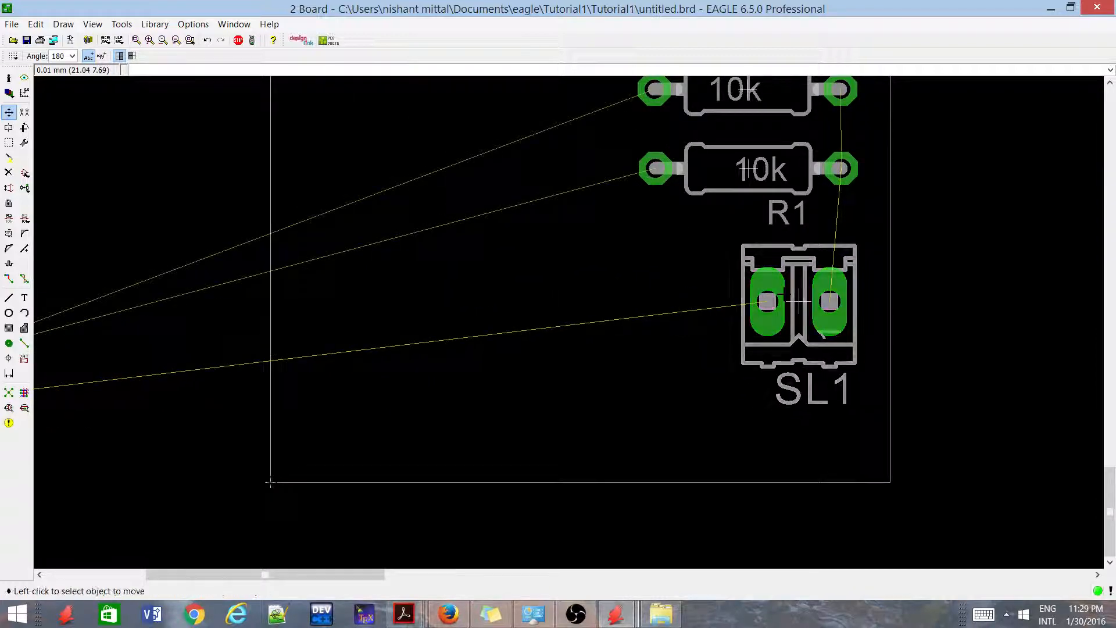
Step: Move connector SL2 into the board outline, rotate it to 90 degrees and place it to the left of R2 and R1
{"action": "scroll", "coordinate": [782, 292], "scroll_direction": "down", "scroll_amount": 3}
{"action": "left_click", "coordinate": [365, 336]}
{"action": "scroll", "coordinate": [674, 282], "scroll_direction": "up", "scroll_amount": 3}
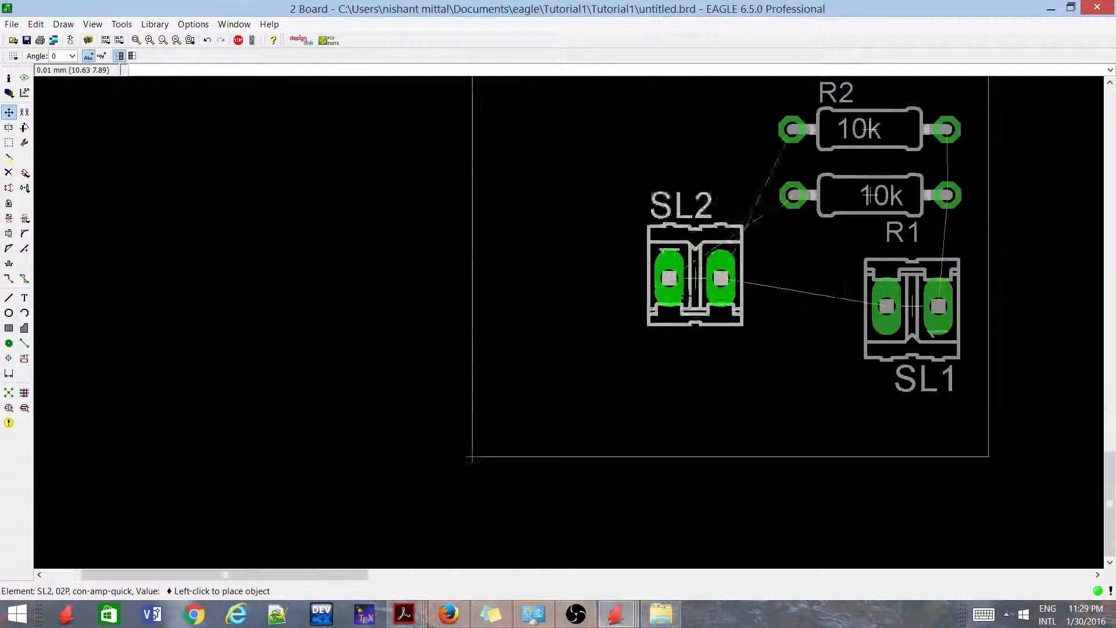
{"action": "right_click", "coordinate": [675, 279]}
{"action": "right_click", "coordinate": [698, 288]}
{"action": "right_click", "coordinate": [698, 288]}
{"action": "right_click", "coordinate": [695, 276]}
{"action": "right_click", "coordinate": [680, 291]}
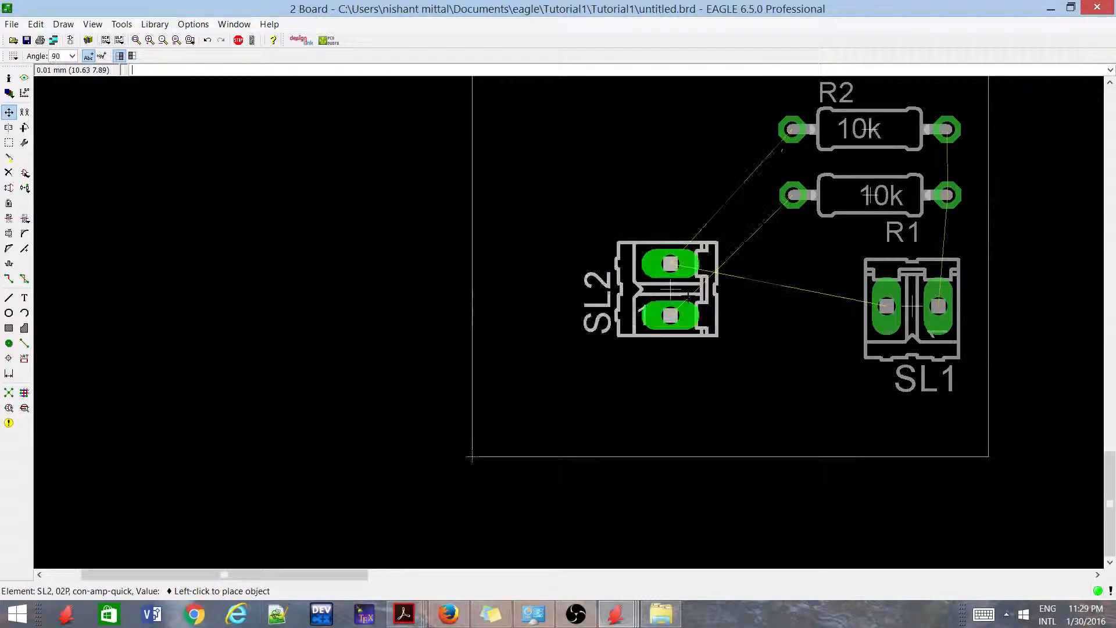
{"action": "right_click", "coordinate": [681, 314]}
{"action": "right_click", "coordinate": [695, 279]}
{"action": "right_click", "coordinate": [695, 276]}
{"action": "right_click", "coordinate": [671, 289]}
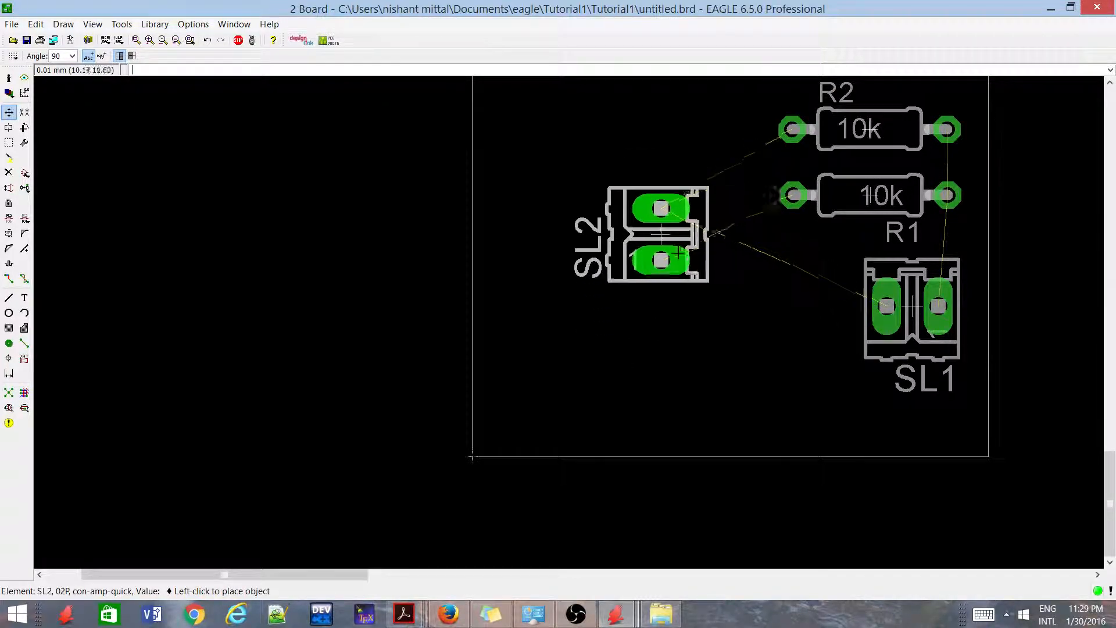
{"action": "scroll", "coordinate": [657, 232], "scroll_direction": "down", "scroll_amount": 3}
{"action": "scroll", "coordinate": [666, 236], "scroll_direction": "up", "scroll_amount": 2}
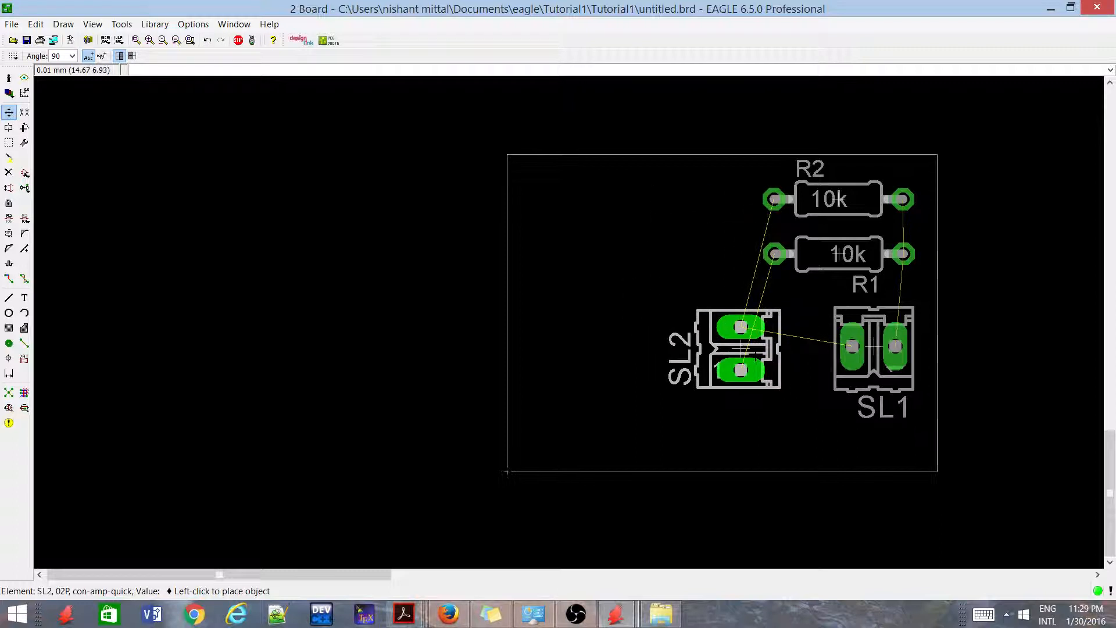
{"action": "left_click", "coordinate": [695, 218]}
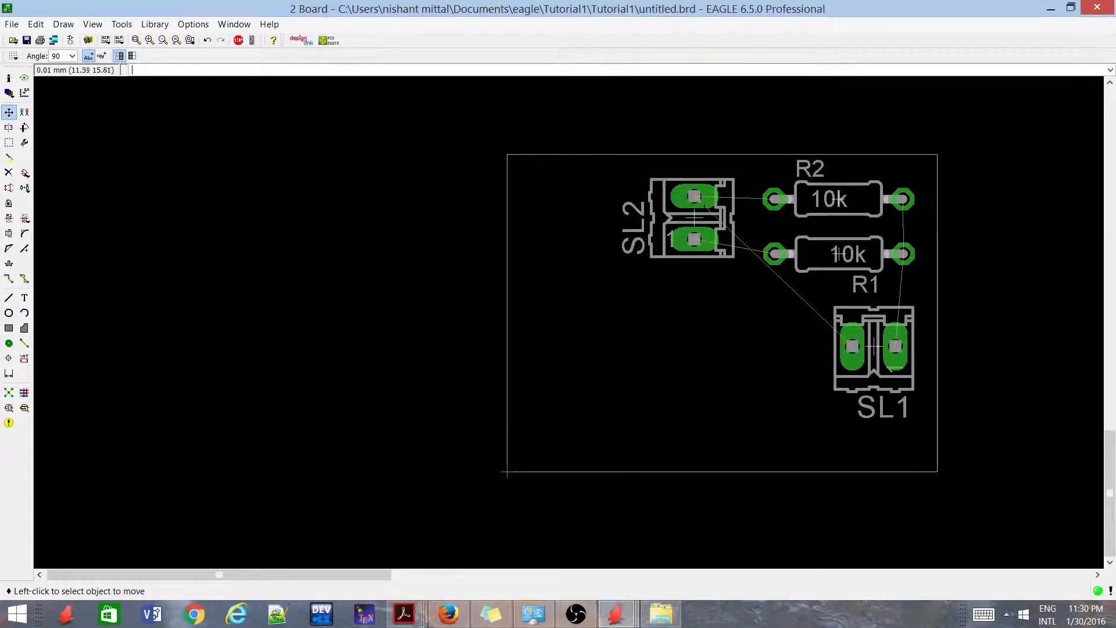
Step: Rotate connector SL2 to 180 degrees and place it below R1, aligned side by side with SL1
{"action": "left_click", "coordinate": [694, 218]}
{"action": "right_click", "coordinate": [694, 218]}
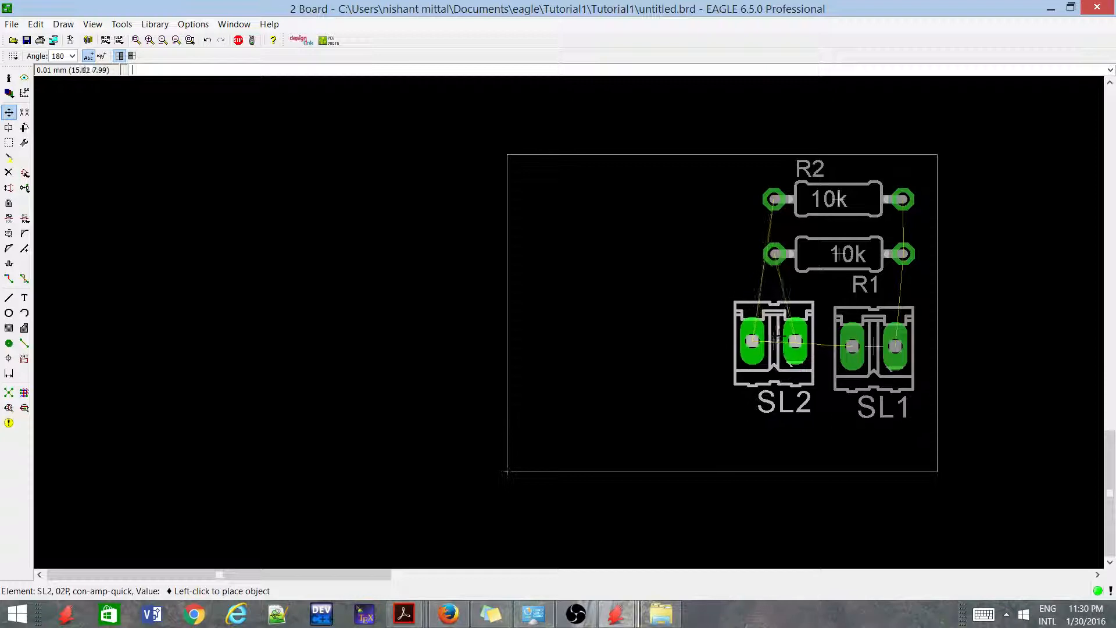
{"action": "left_click", "coordinate": [789, 341]}
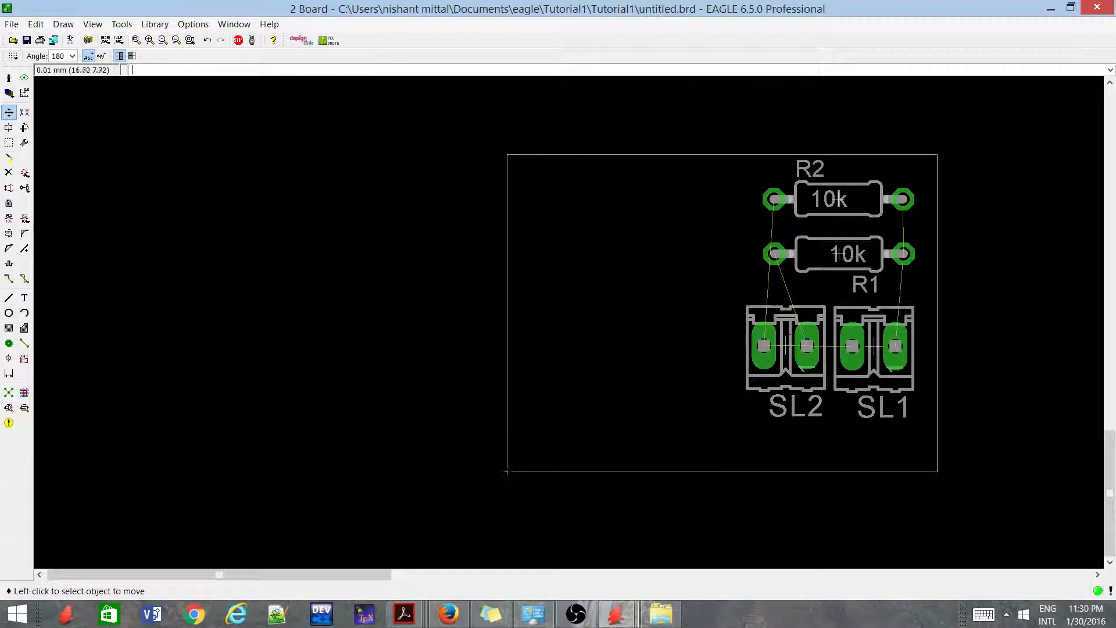
Step: Move the board outline's left edge inward close to the components and level its upper edge just above R2
{"action": "left_click", "coordinate": [509, 271]}
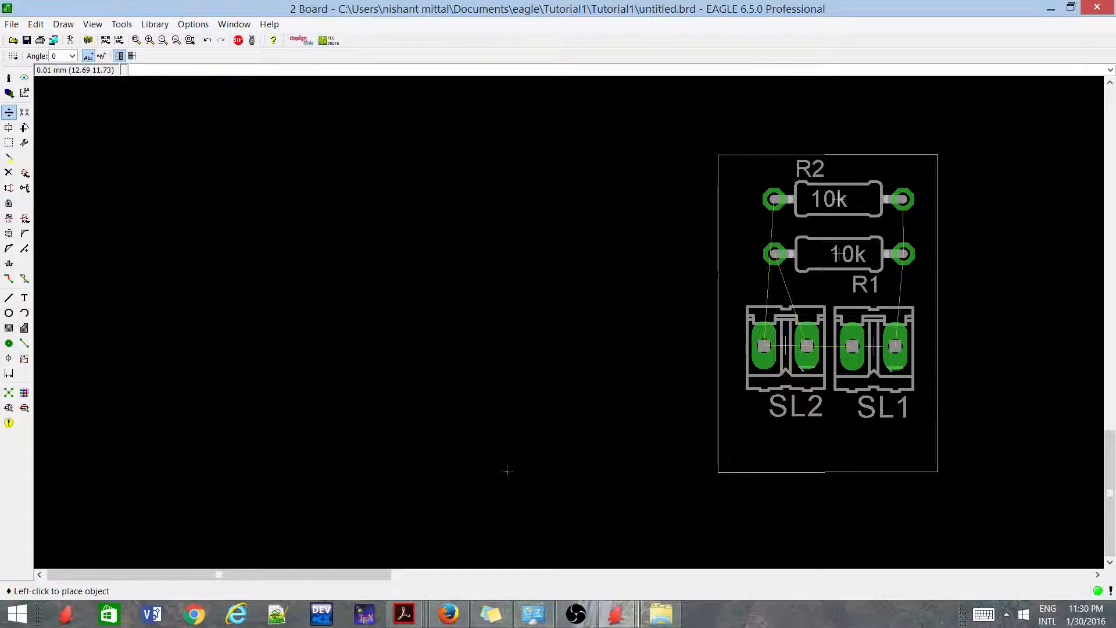
{"action": "left_click", "coordinate": [507, 471]}
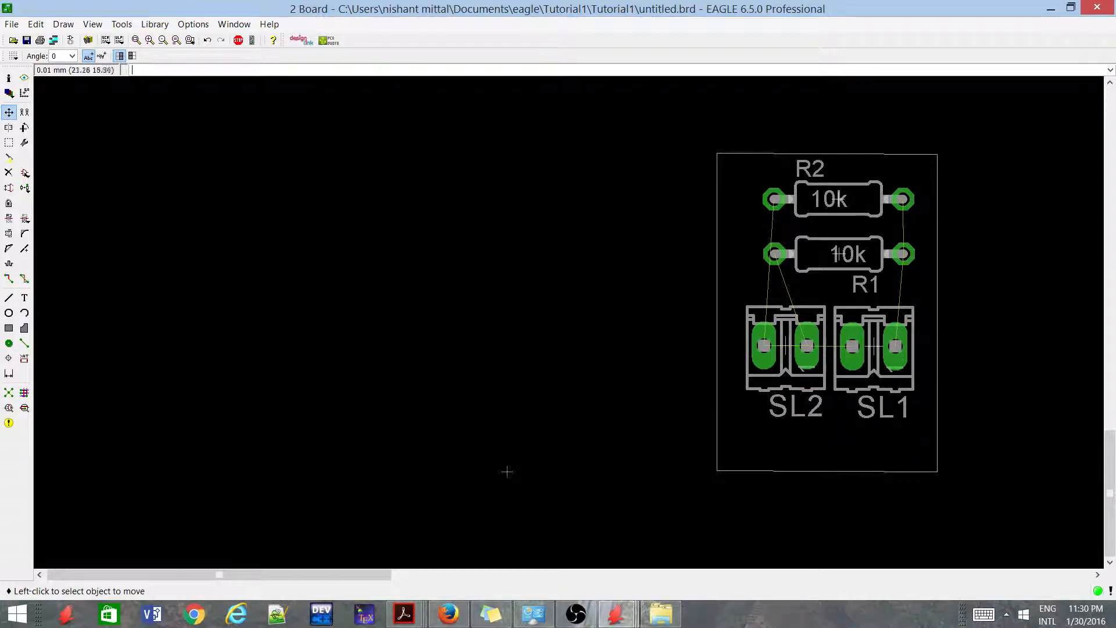
{"action": "left_click", "coordinate": [507, 471]}
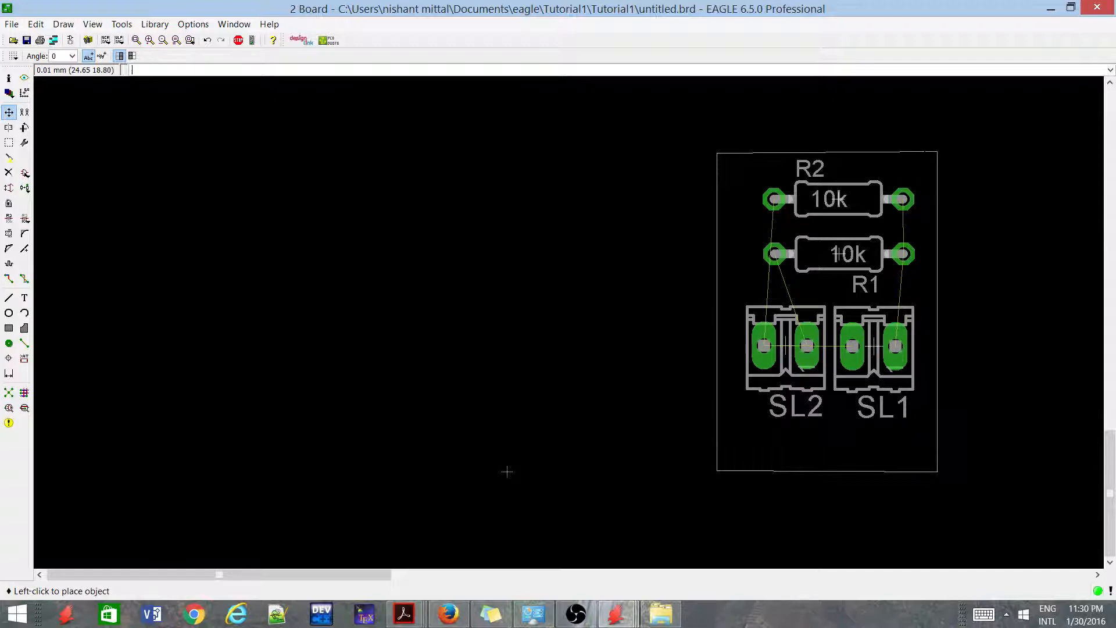
{"action": "left_click", "coordinate": [507, 471]}
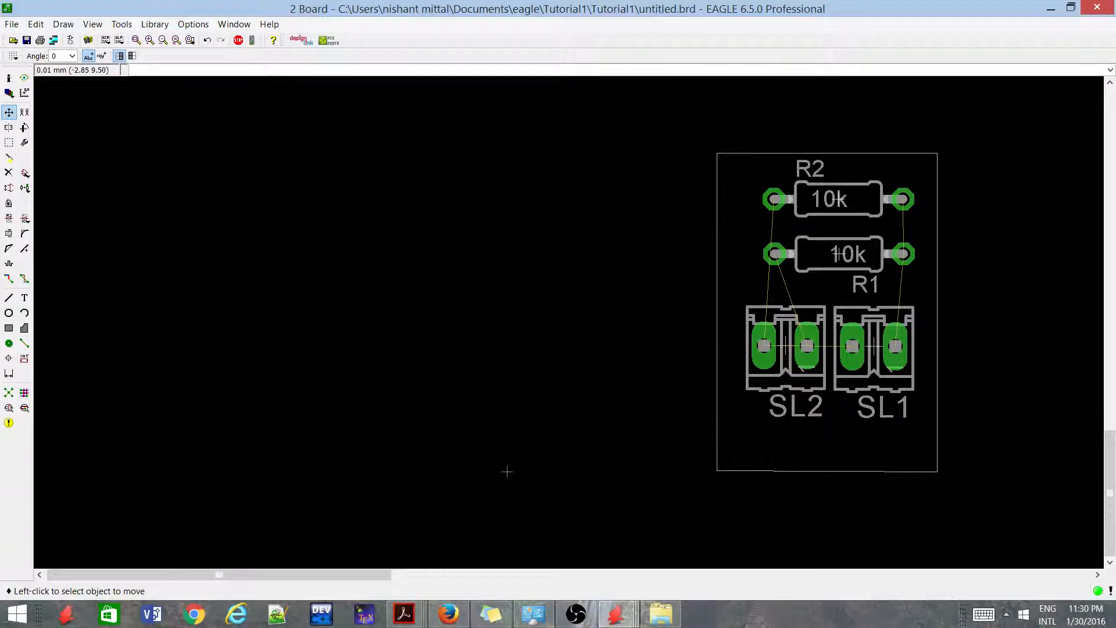
Step: Route a straight 0.4064 wide trace on layer 16 Bottom from R2's right pad to R1's right pad
{"action": "left_click", "coordinate": [8, 281]}
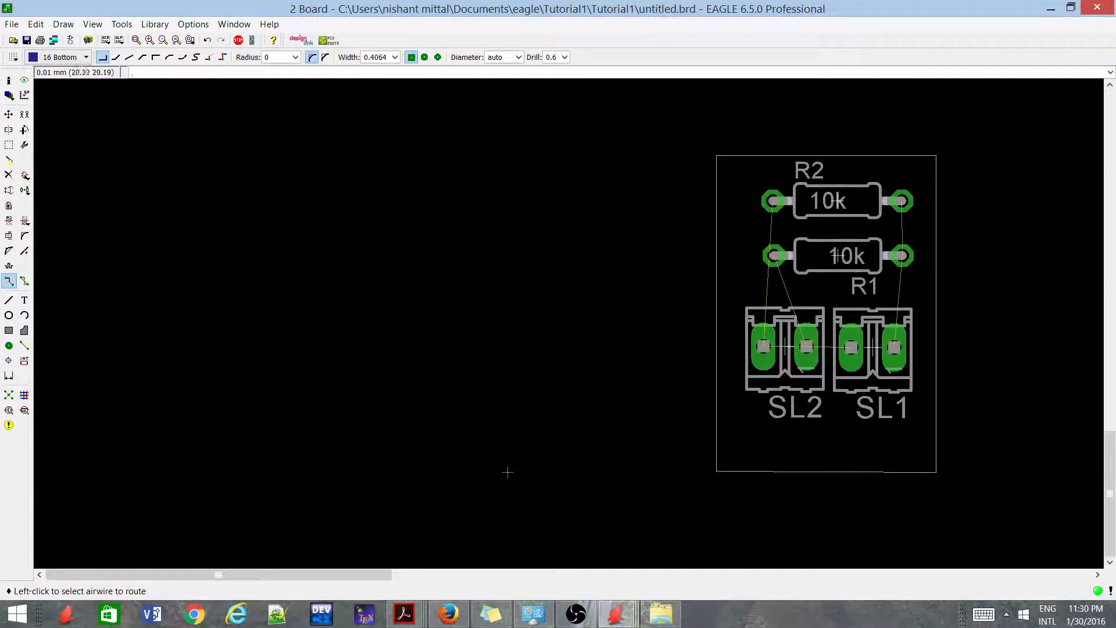
{"action": "scroll", "coordinate": [884, 175], "scroll_direction": "up", "scroll_amount": 2}
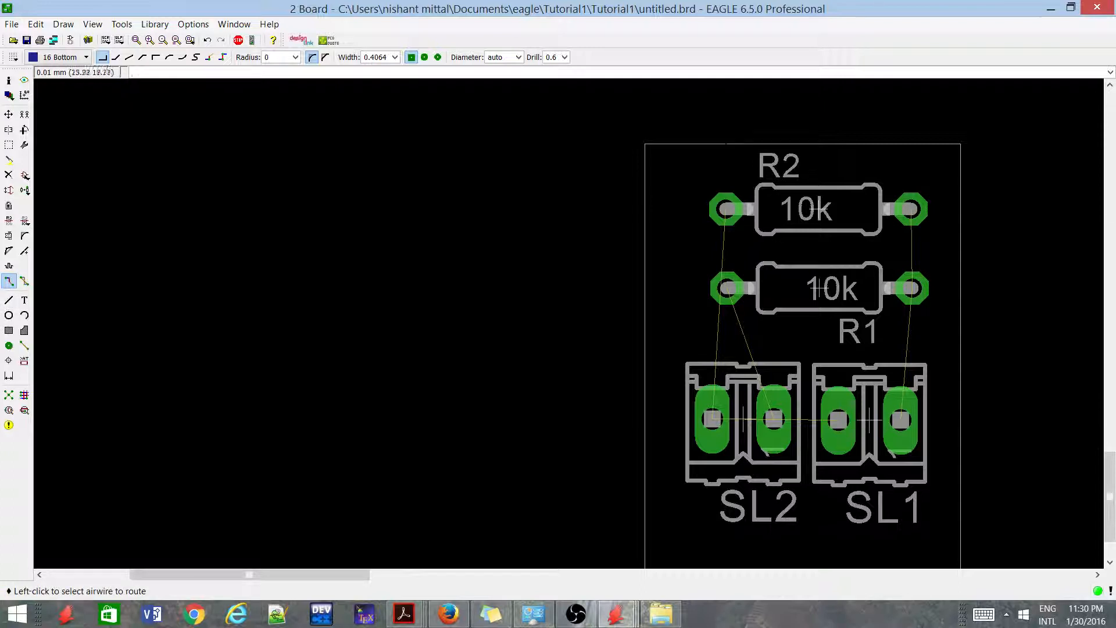
{"action": "left_click", "coordinate": [912, 208]}
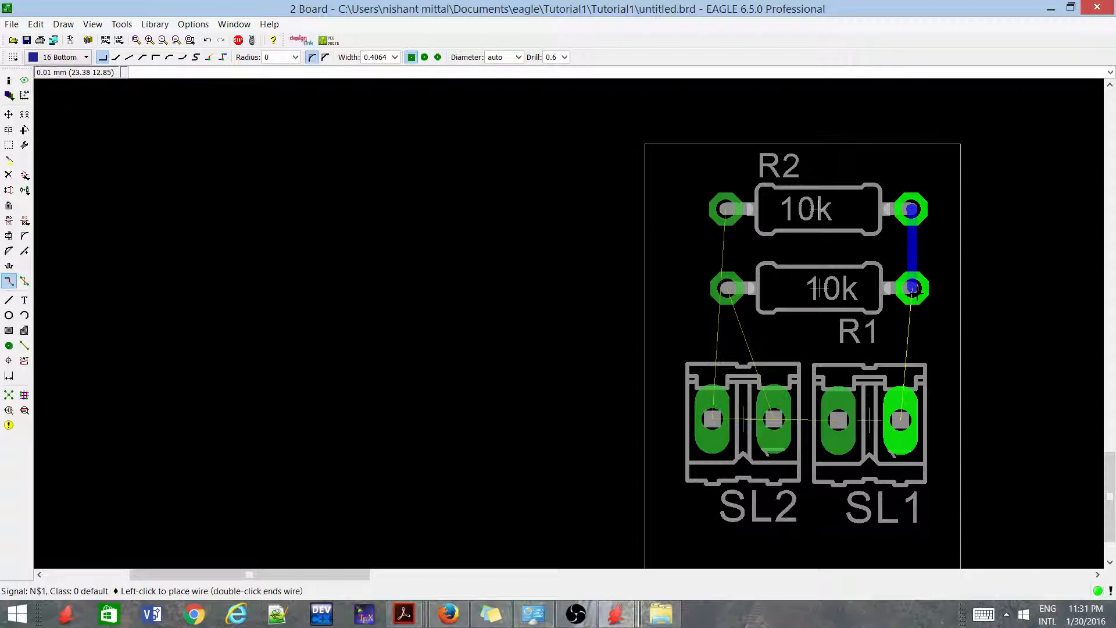
{"action": "left_click", "coordinate": [917, 293]}
{"action": "scroll", "coordinate": [832, 284], "scroll_direction": "down", "scroll_amount": 2}
{"action": "scroll", "coordinate": [832, 284], "scroll_direction": "up", "scroll_amount": 1}
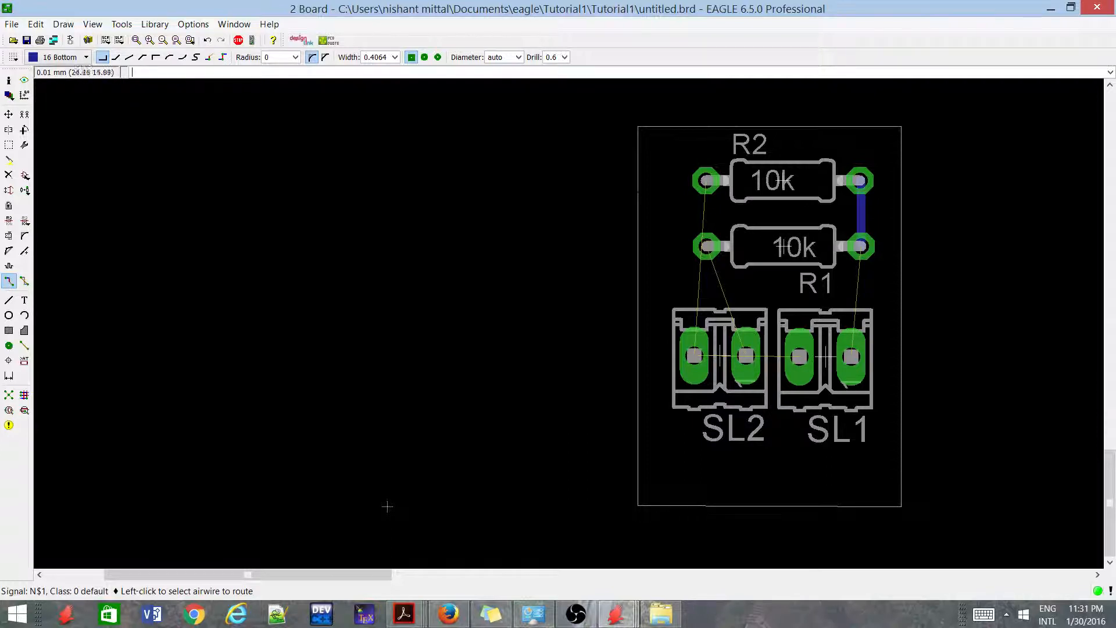
{"action": "scroll", "coordinate": [387, 507], "scroll_direction": "up", "scroll_amount": 1}
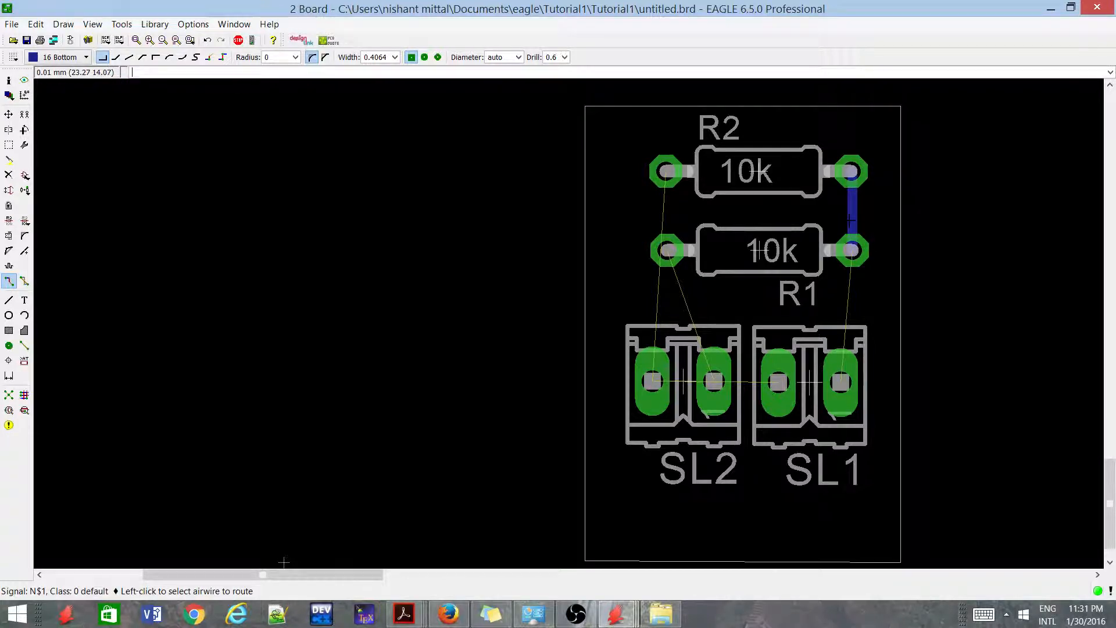
{"action": "left_click", "coordinate": [73, 58]}
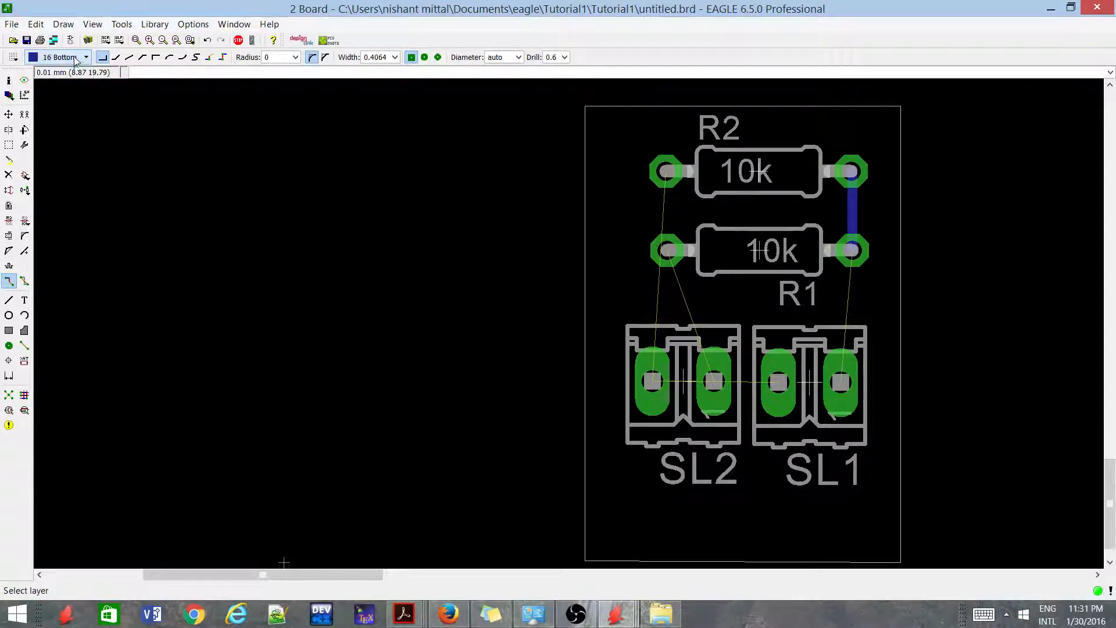
{"action": "left_click", "coordinate": [666, 178]}
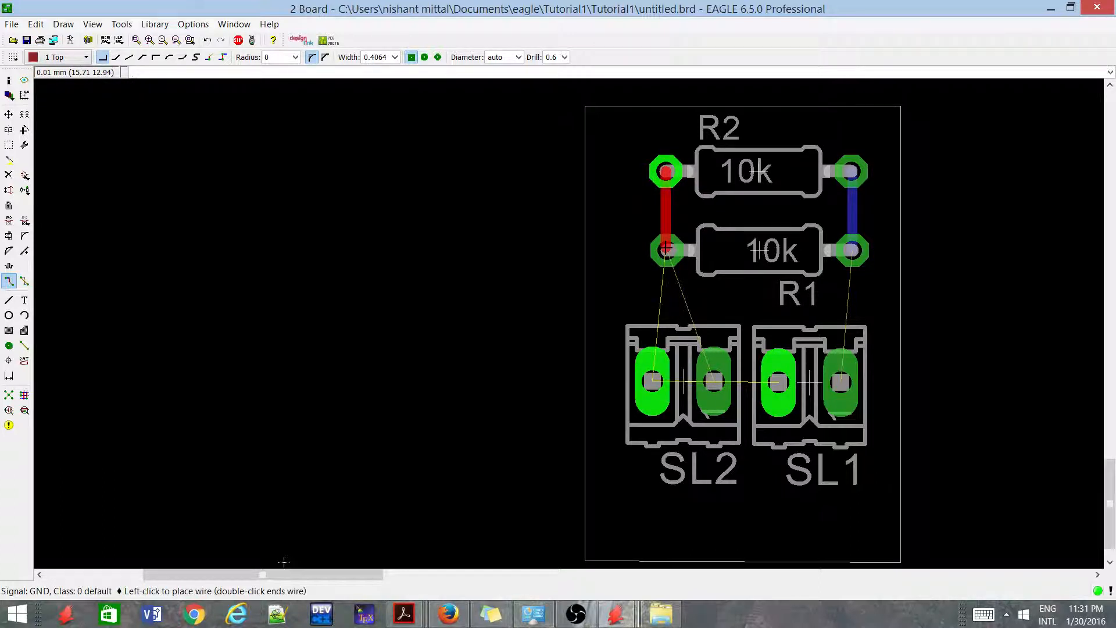
{"action": "key", "text": "Escape"}
{"action": "left_click", "coordinate": [64, 57]}
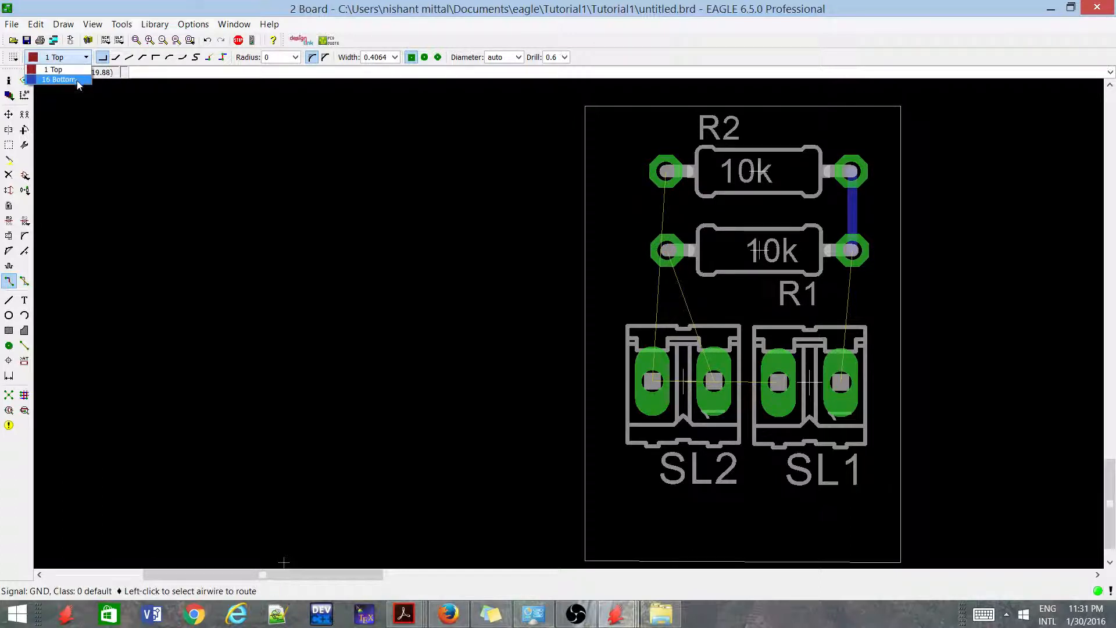
{"action": "left_click", "coordinate": [77, 81]}
Step: Start the GND trace at R2's left pad on the bottom layer and choose the 45-degree wire bend style
{"action": "scroll", "coordinate": [759, 256], "scroll_direction": "up", "scroll_amount": 1}
{"action": "left_click", "coordinate": [648, 154]}
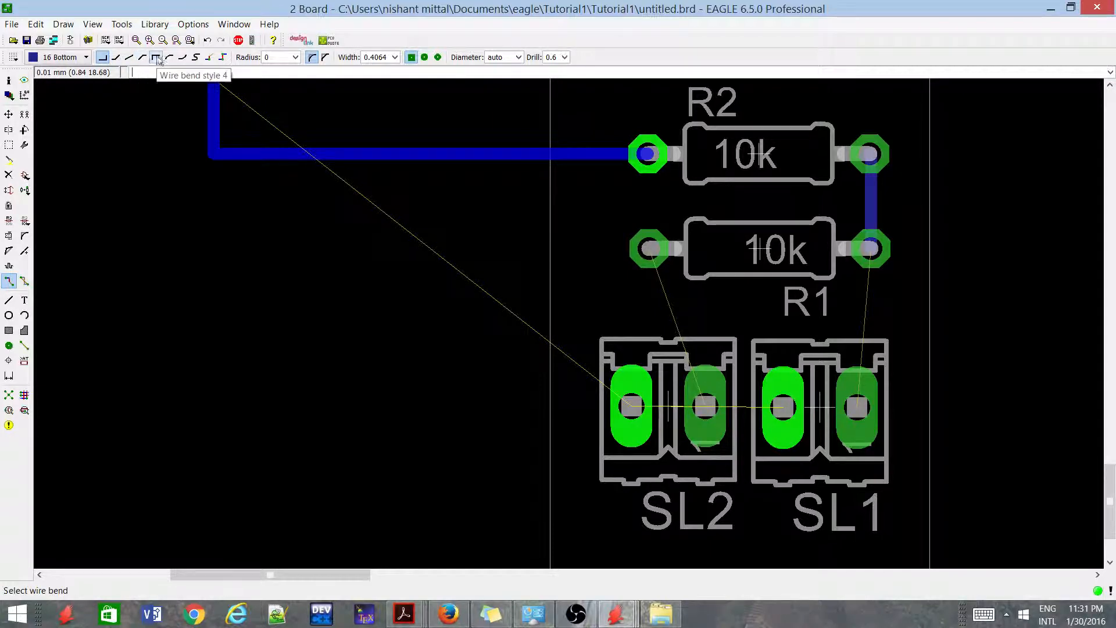
{"action": "left_click", "coordinate": [116, 57]}
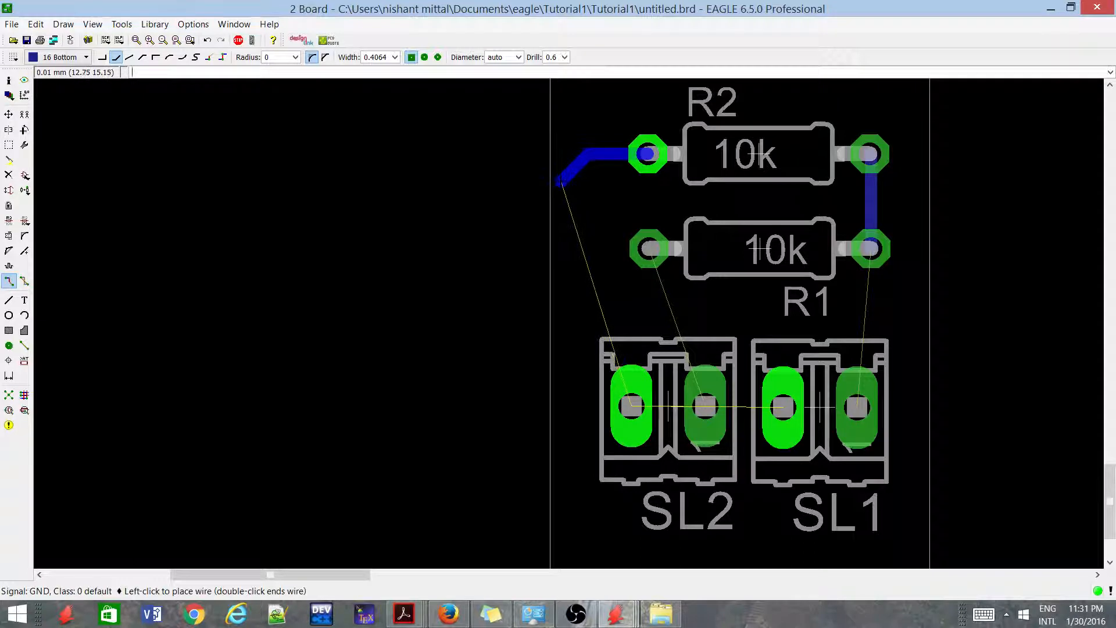
{"action": "right_click", "coordinate": [648, 154]}
{"action": "right_click", "coordinate": [647, 154]}
{"action": "right_click", "coordinate": [647, 154]}
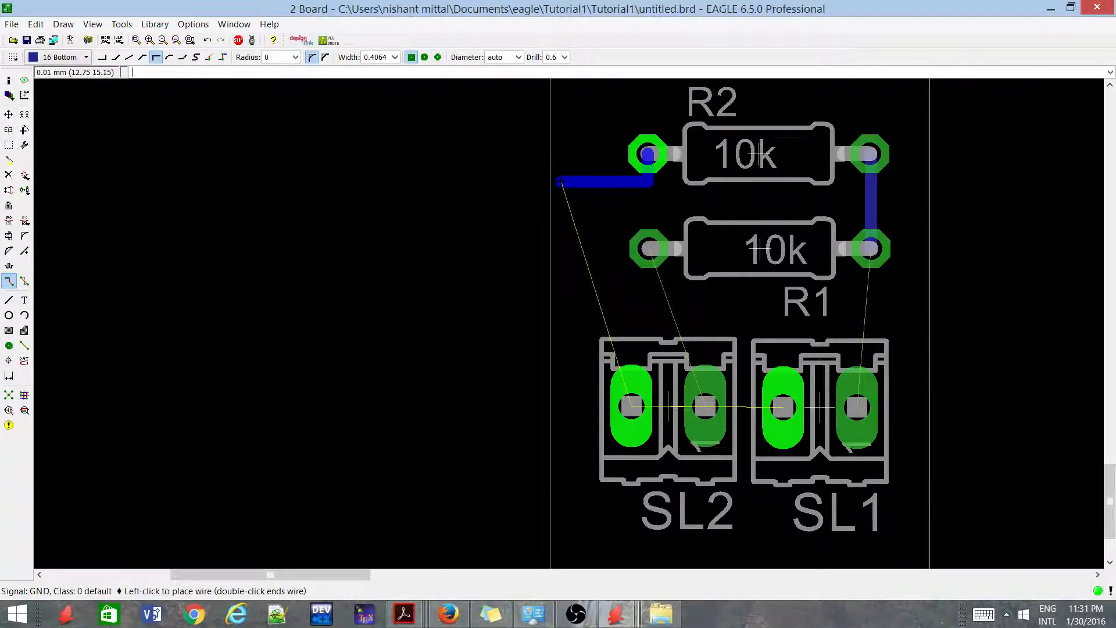
{"action": "right_click", "coordinate": [647, 154]}
{"action": "right_click", "coordinate": [647, 154]}
{"action": "right_click", "coordinate": [647, 154]}
{"action": "right_click", "coordinate": [647, 154]}
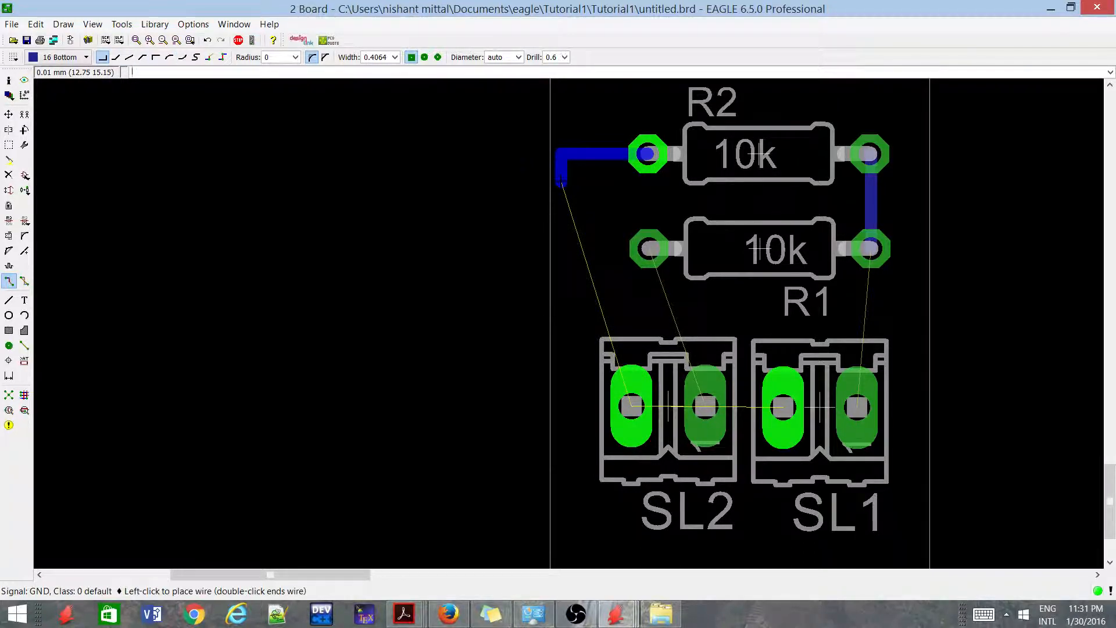
{"action": "right_click", "coordinate": [647, 154]}
Step: Finish the GND trace around the left side of R1, ending on SL2's left pad
{"action": "scroll", "coordinate": [567, 178], "scroll_direction": "up", "scroll_amount": 1}
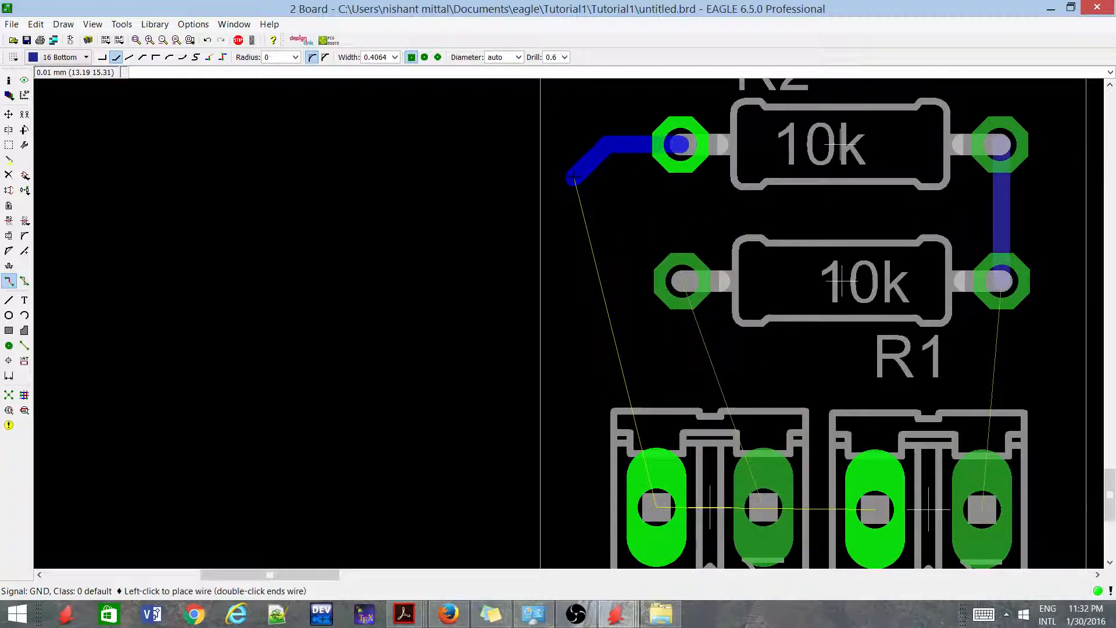
{"action": "scroll", "coordinate": [579, 175], "scroll_direction": "down", "scroll_amount": 1}
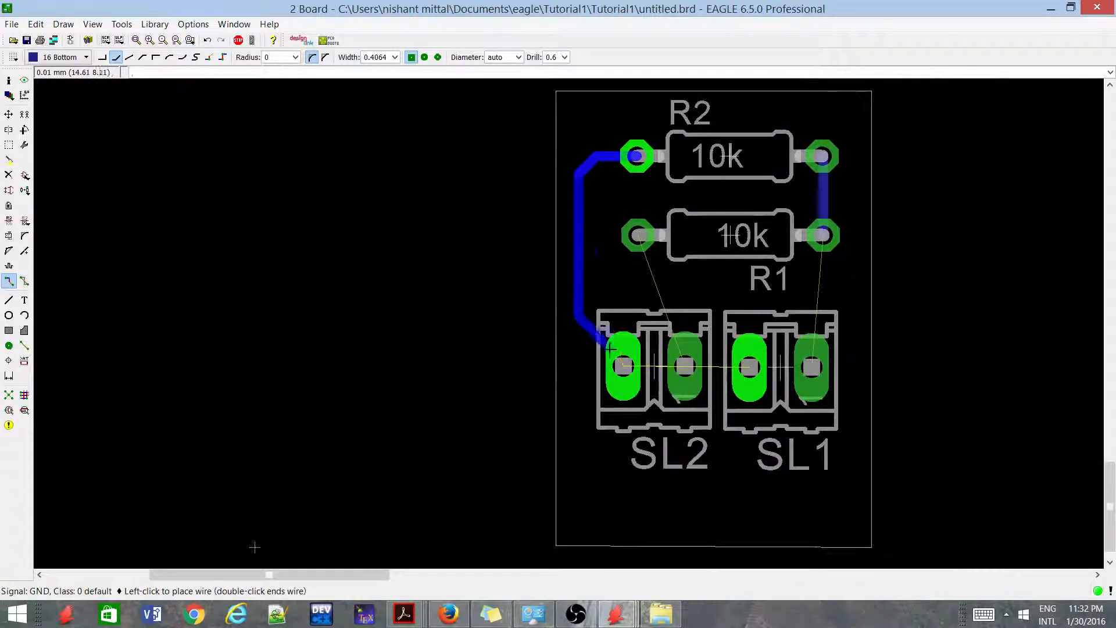
{"action": "scroll", "coordinate": [608, 364], "scroll_direction": "up", "scroll_amount": 1}
{"action": "left_click", "coordinate": [608, 367]}
{"action": "scroll", "coordinate": [605, 325], "scroll_direction": "down", "scroll_amount": 2}
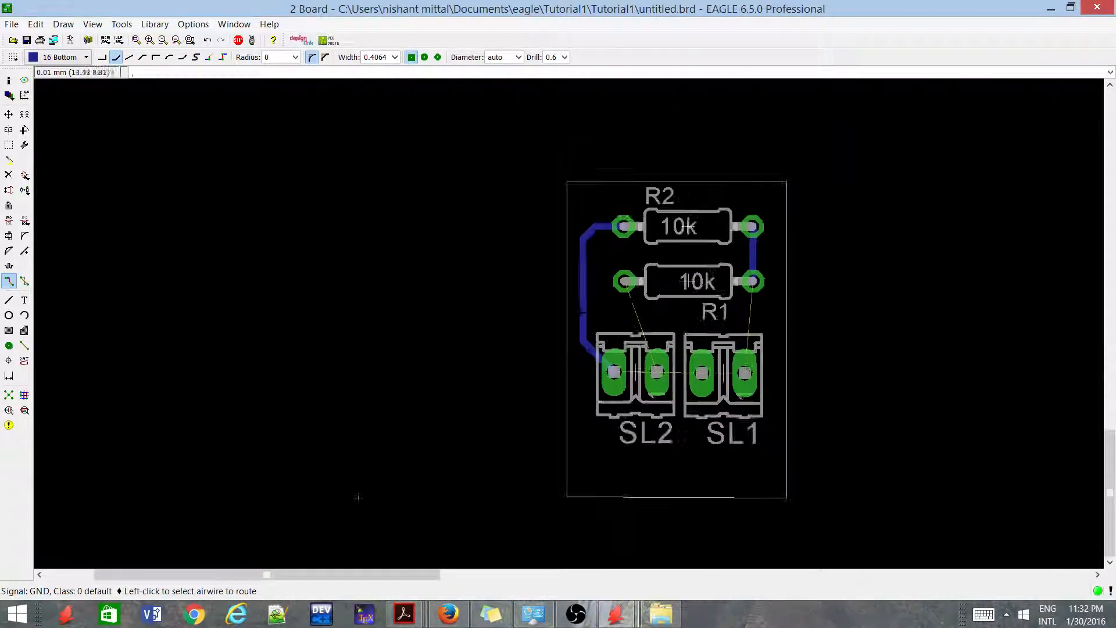
Step: Recalculate the shortest airwires of the remaining connections with Ratsnest
{"action": "scroll", "coordinate": [601, 293], "scroll_direction": "up", "scroll_amount": 2}
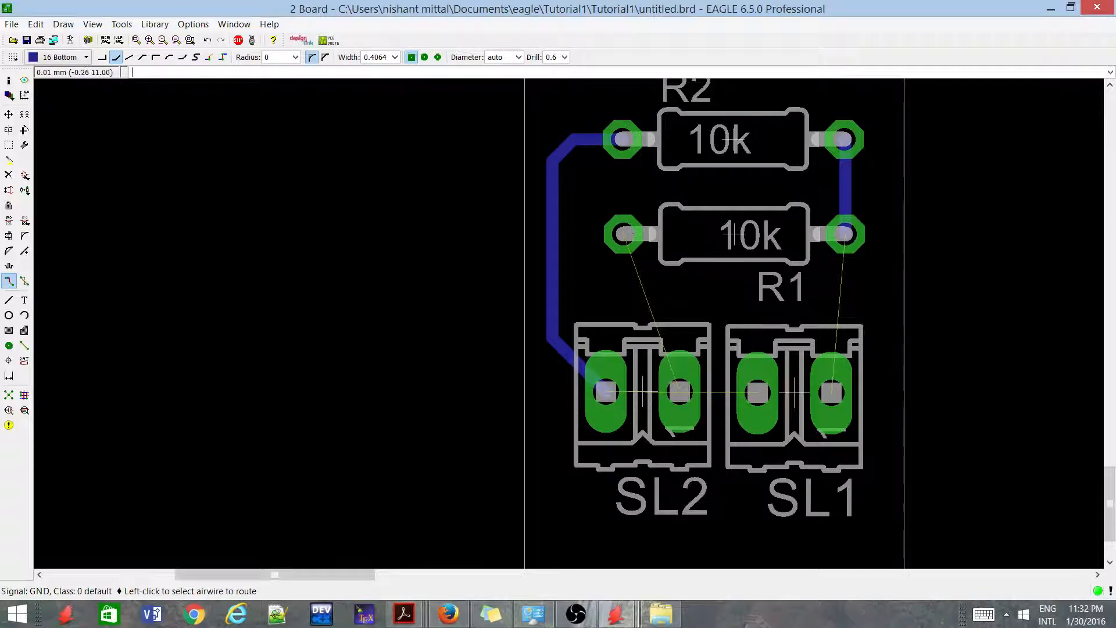
{"action": "scroll", "coordinate": [523, 366], "scroll_direction": "down", "scroll_amount": 4}
{"action": "scroll", "coordinate": [520, 365], "scroll_direction": "up", "scroll_amount": 3}
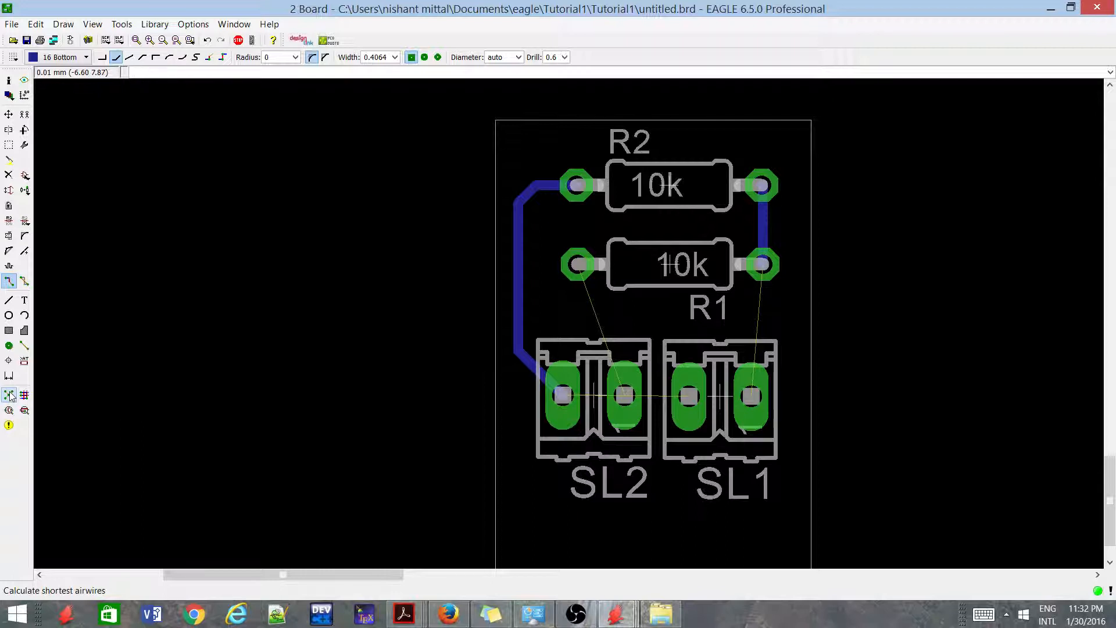
{"action": "left_click", "coordinate": [10, 395]}
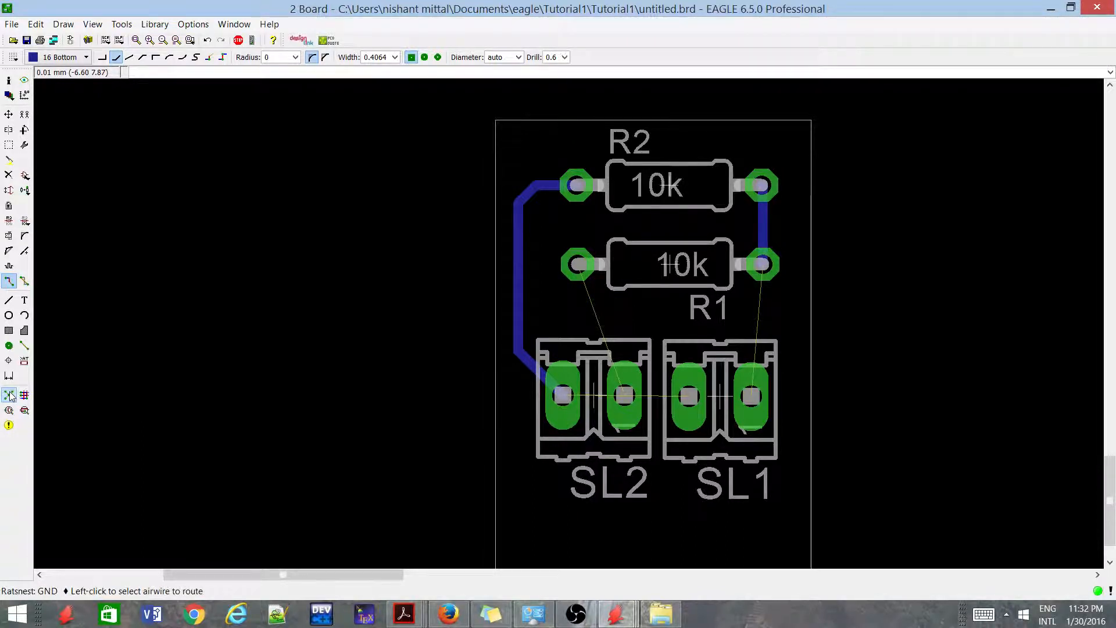
{"action": "scroll", "coordinate": [312, 491], "scroll_direction": "down", "scroll_amount": 2}
{"action": "scroll", "coordinate": [261, 474], "scroll_direction": "up", "scroll_amount": 1}
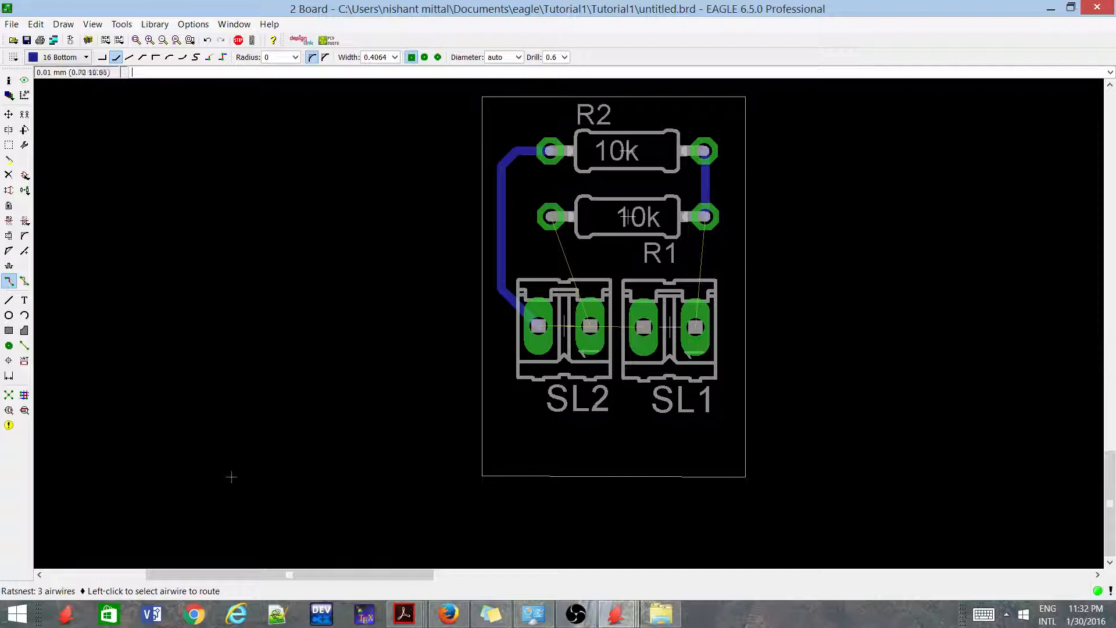
{"action": "scroll", "coordinate": [371, 409], "scroll_direction": "down", "scroll_amount": 1}
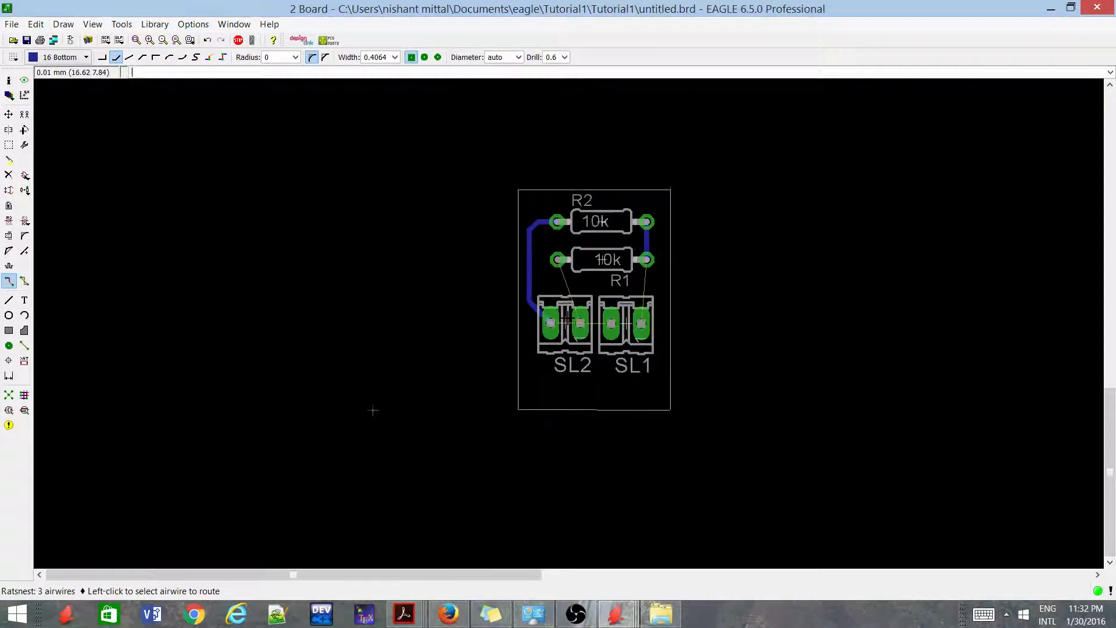
{"action": "scroll", "coordinate": [285, 461], "scroll_direction": "up", "scroll_amount": 2}
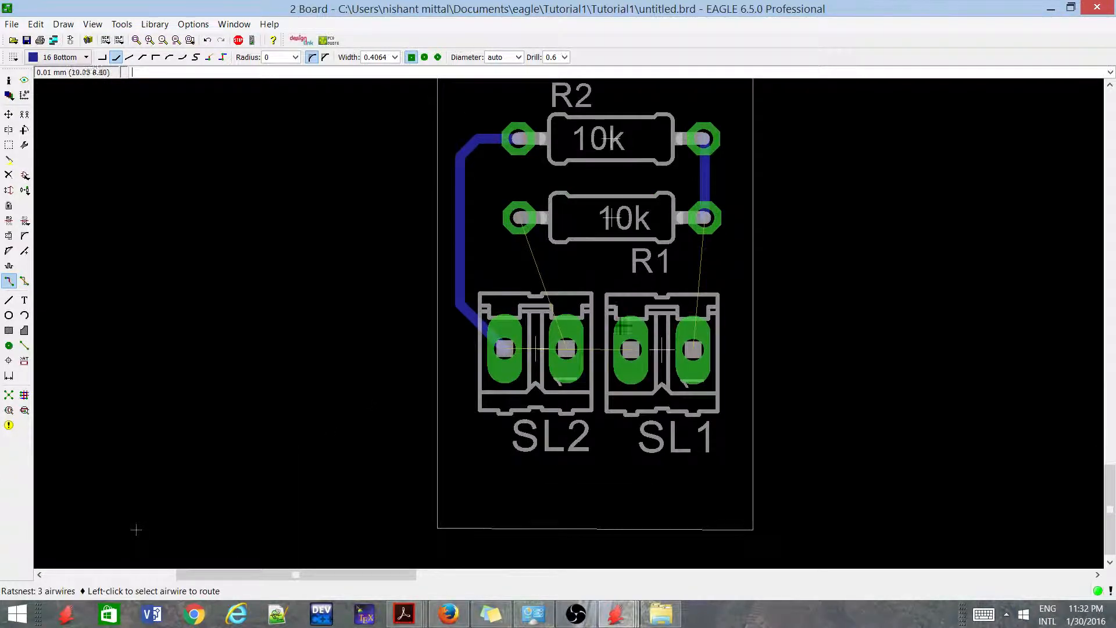
{"action": "scroll", "coordinate": [215, 502], "scroll_direction": "down", "scroll_amount": 1}
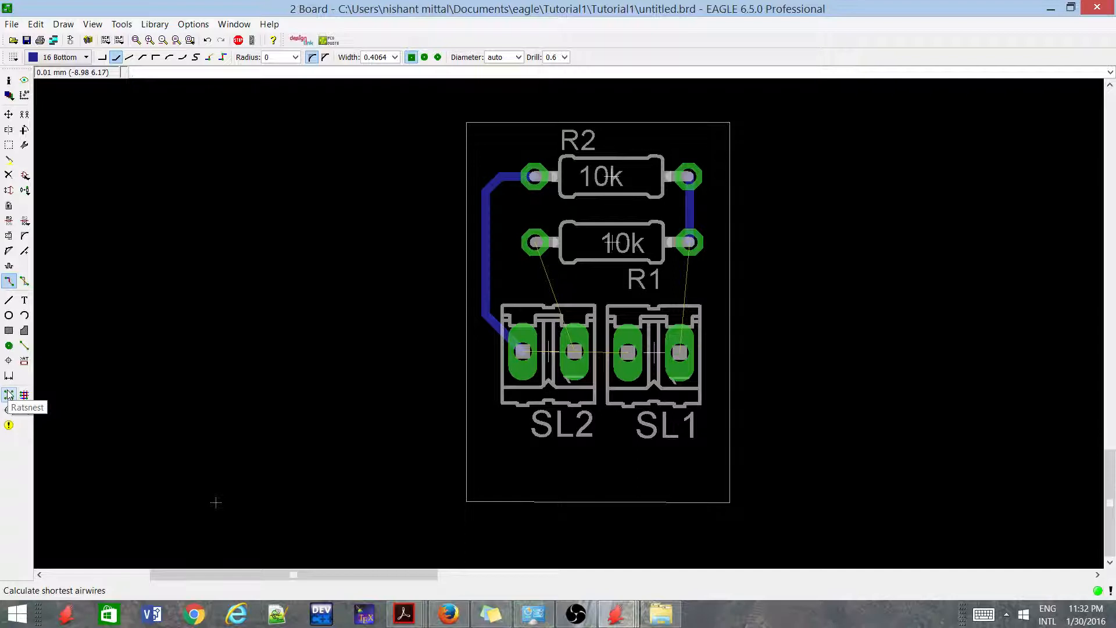
{"action": "left_click", "coordinate": [9, 395]}
Step: Route the +5V trace on the bottom layer from R1's left pad to SL2's right pad
{"action": "scroll", "coordinate": [439, 261], "scroll_direction": "up", "scroll_amount": 1}
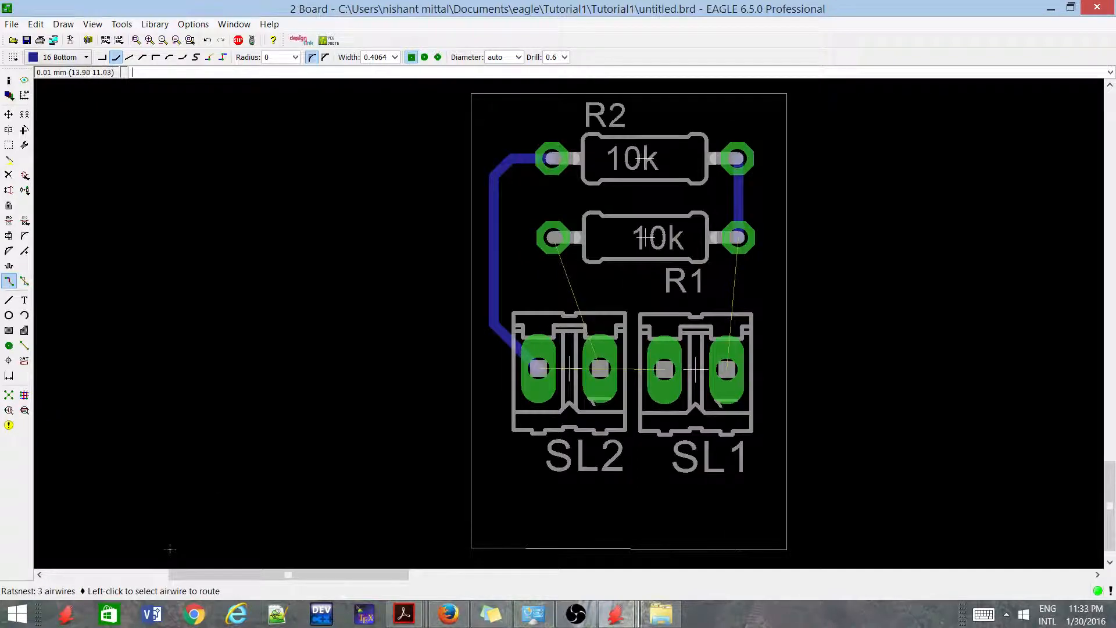
{"action": "scroll", "coordinate": [504, 264], "scroll_direction": "down", "scroll_amount": 1}
{"action": "scroll", "coordinate": [615, 250], "scroll_direction": "up", "scroll_amount": 1}
{"action": "left_click", "coordinate": [540, 244]}
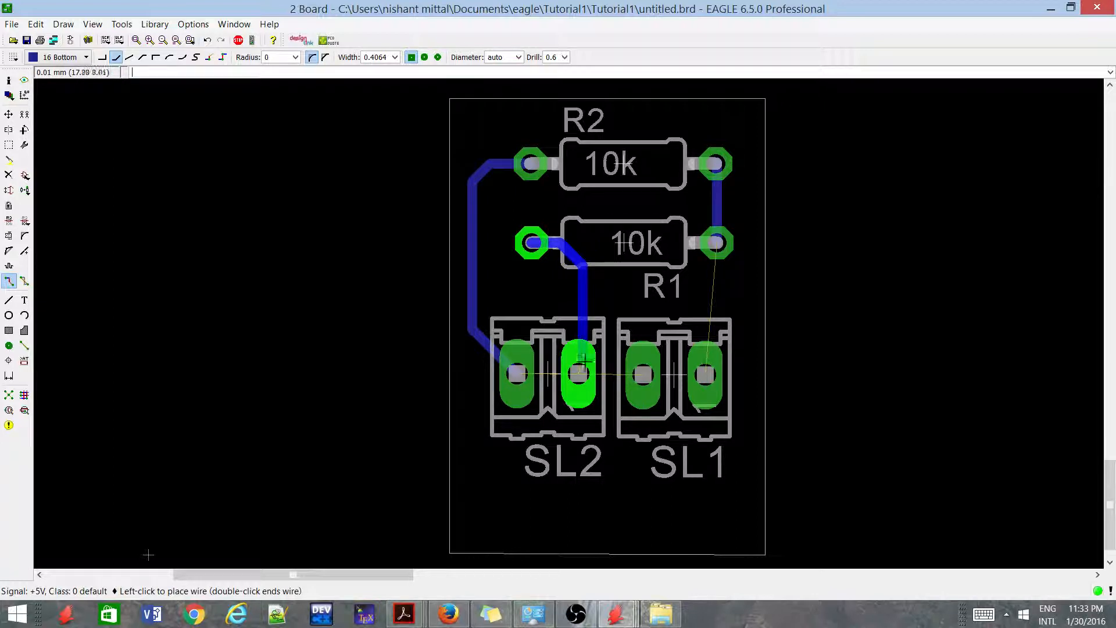
{"action": "left_click", "coordinate": [579, 375]}
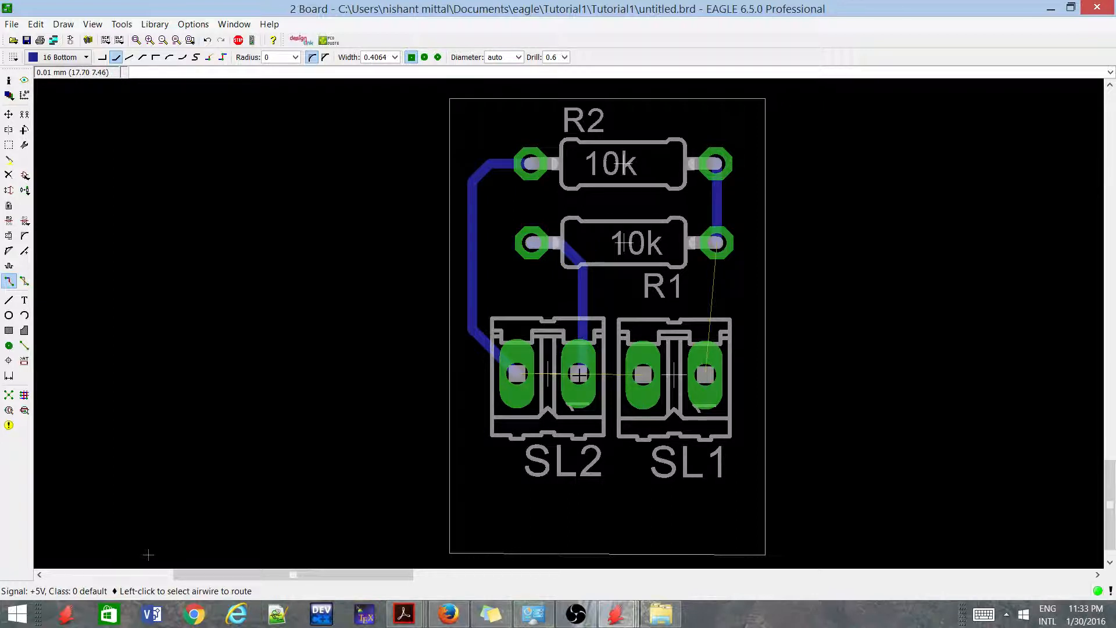
Step: Route a vertical bottom-layer trace from R1's right pad down to SL1's right pad
{"action": "left_click", "coordinate": [713, 259]}
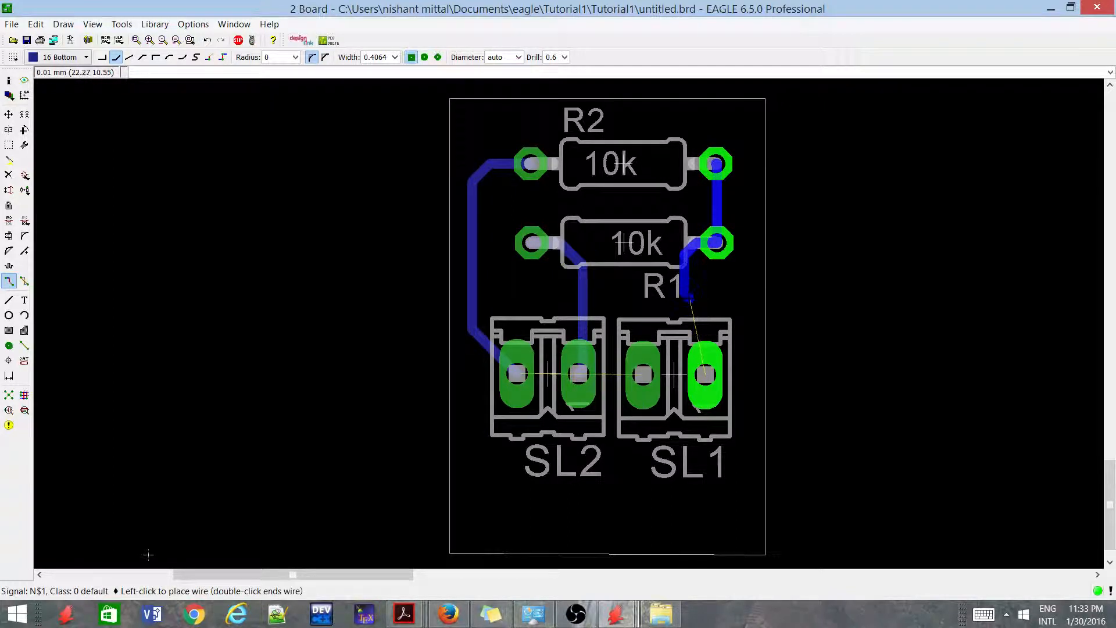
{"action": "key", "text": "Escape"}
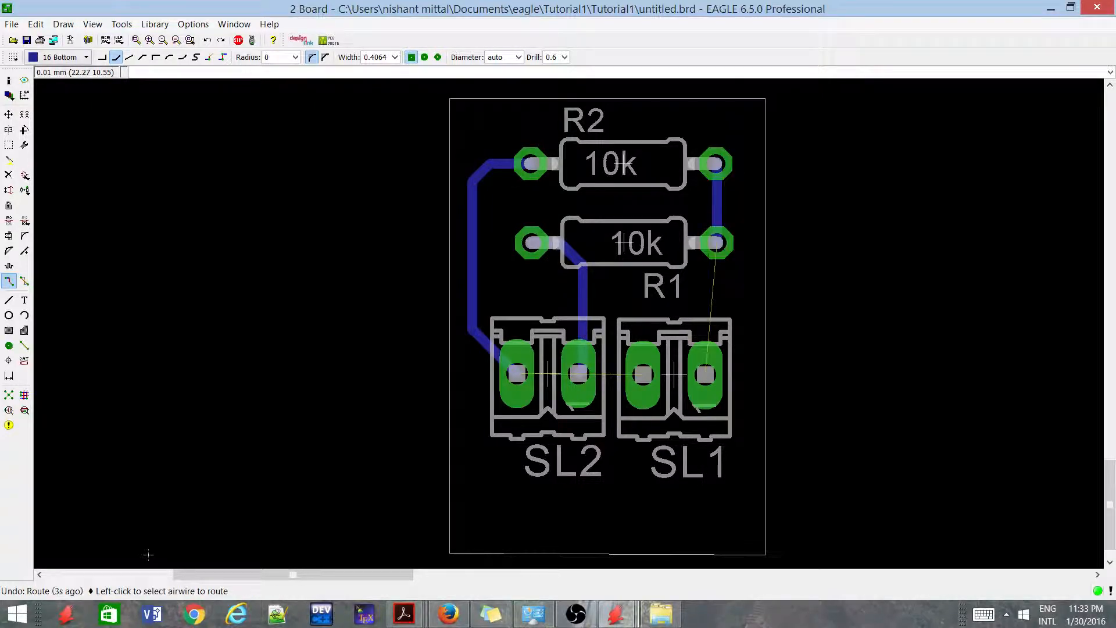
{"action": "left_click", "coordinate": [719, 248]}
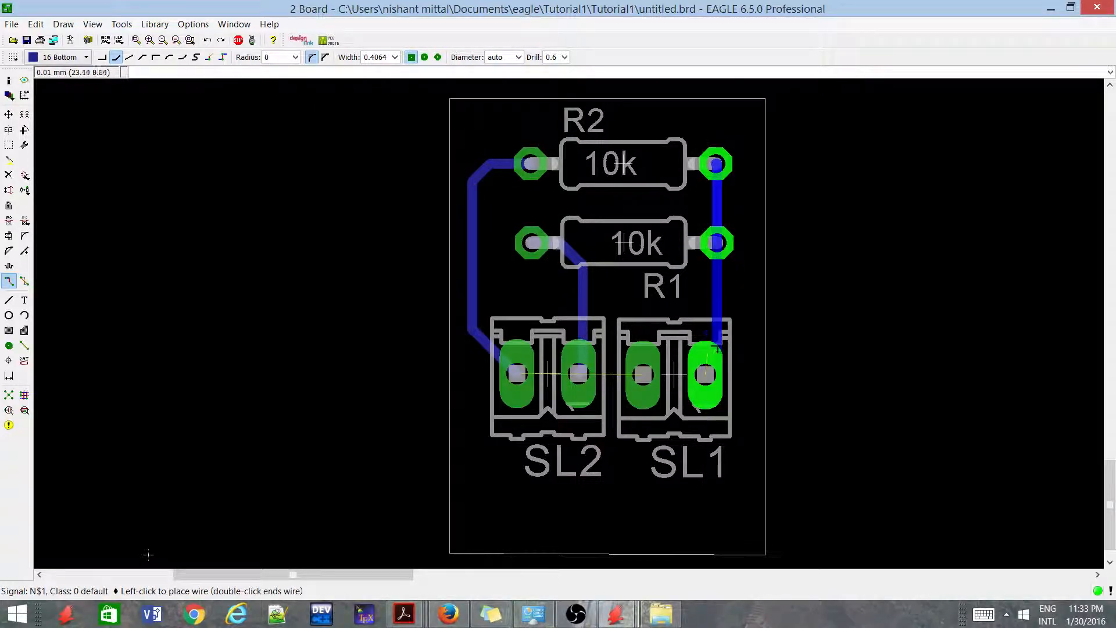
{"action": "scroll", "coordinate": [705, 377], "scroll_direction": "up", "scroll_amount": 2}
{"action": "left_click", "coordinate": [689, 390]}
Step: Route the remaining GND trace from SL1's left pad, looping below SL2's right pad, to SL2's left pad
{"action": "scroll", "coordinate": [691, 388], "scroll_direction": "down", "scroll_amount": 4}
{"action": "left_click", "coordinate": [603, 379]}
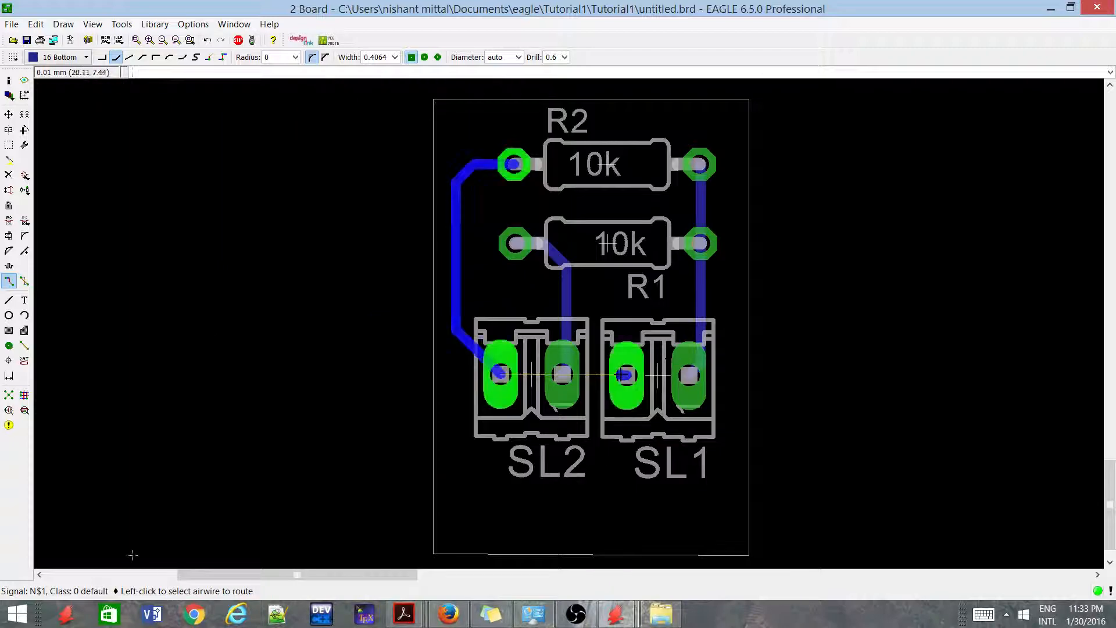
{"action": "scroll", "coordinate": [597, 437], "scroll_direction": "up", "scroll_amount": 3}
{"action": "left_click", "coordinate": [604, 438]}
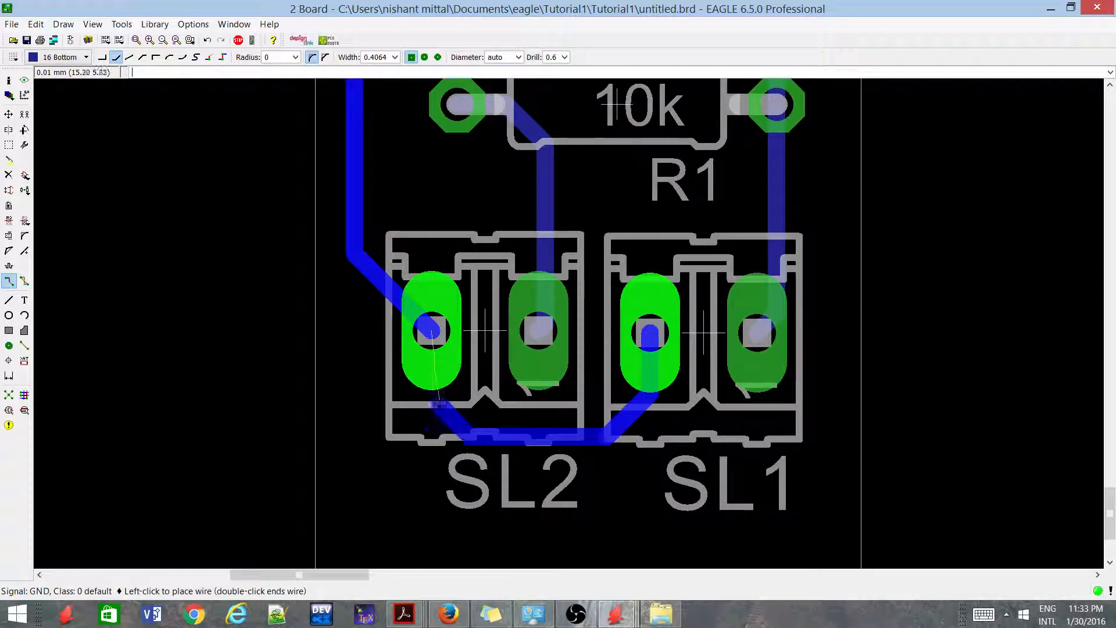
{"action": "left_click", "coordinate": [429, 332]}
{"action": "scroll", "coordinate": [431, 334], "scroll_direction": "down", "scroll_amount": 4}
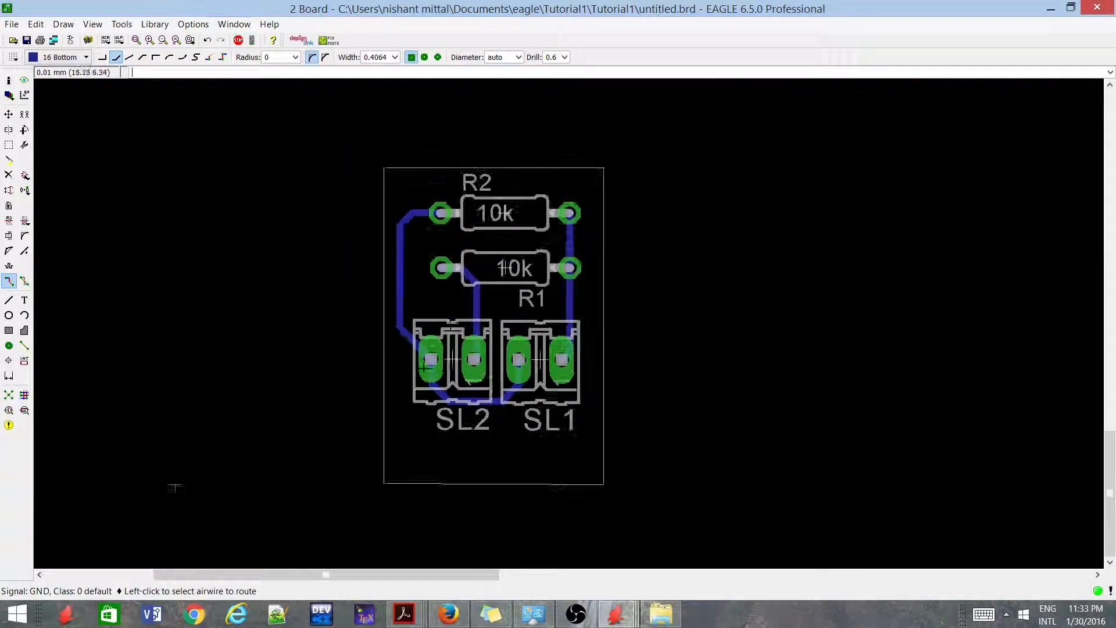
{"action": "scroll", "coordinate": [445, 349], "scroll_direction": "up", "scroll_amount": 2}
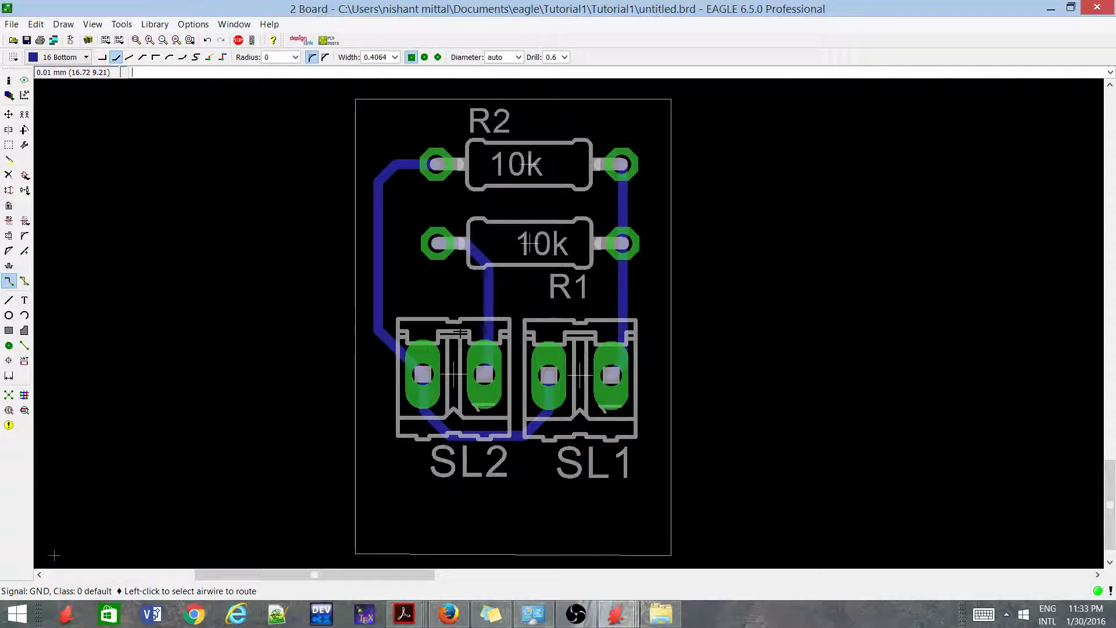
{"action": "scroll", "coordinate": [510, 524], "scroll_direction": "up", "scroll_amount": 1}
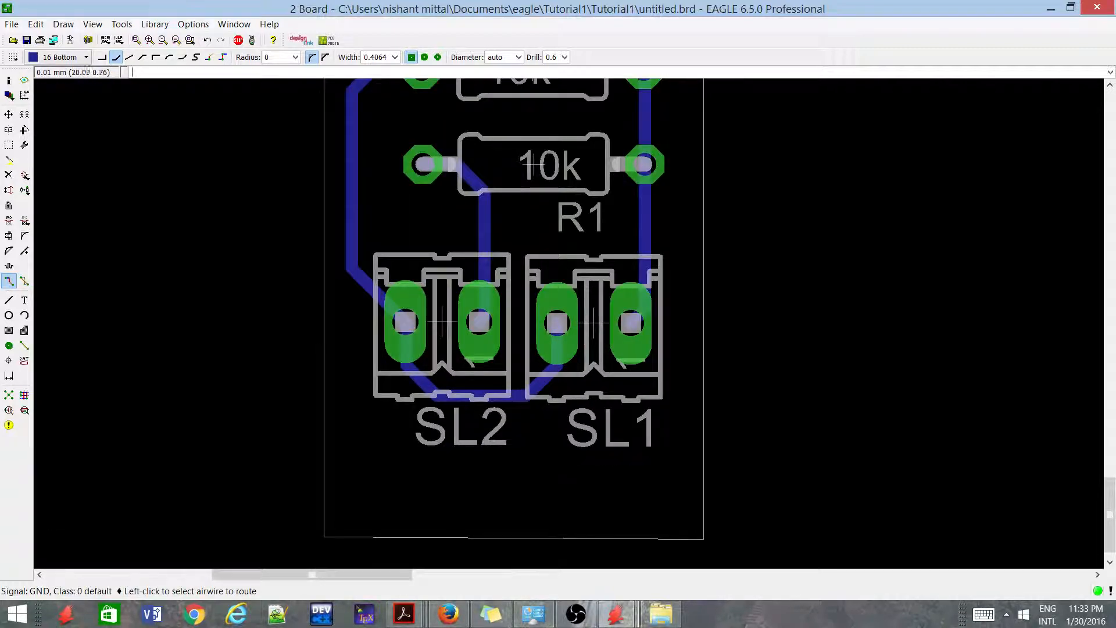
{"action": "scroll", "coordinate": [505, 372], "scroll_direction": "down", "scroll_amount": 1}
{"action": "scroll", "coordinate": [482, 348], "scroll_direction": "up", "scroll_amount": 2}
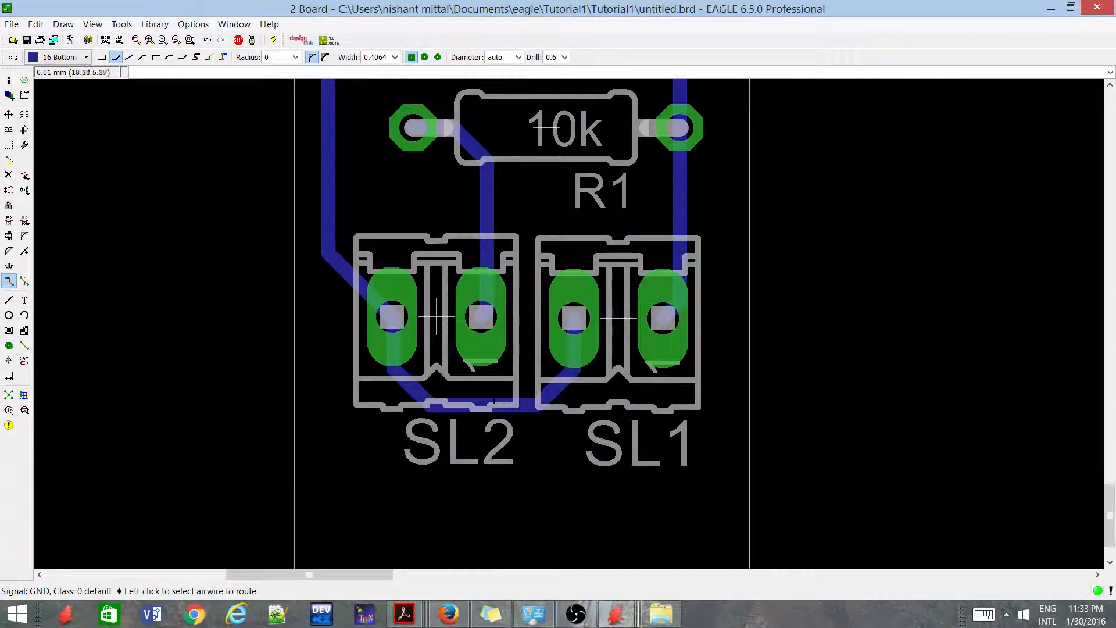
{"action": "scroll", "coordinate": [416, 338], "scroll_direction": "down", "scroll_amount": 2}
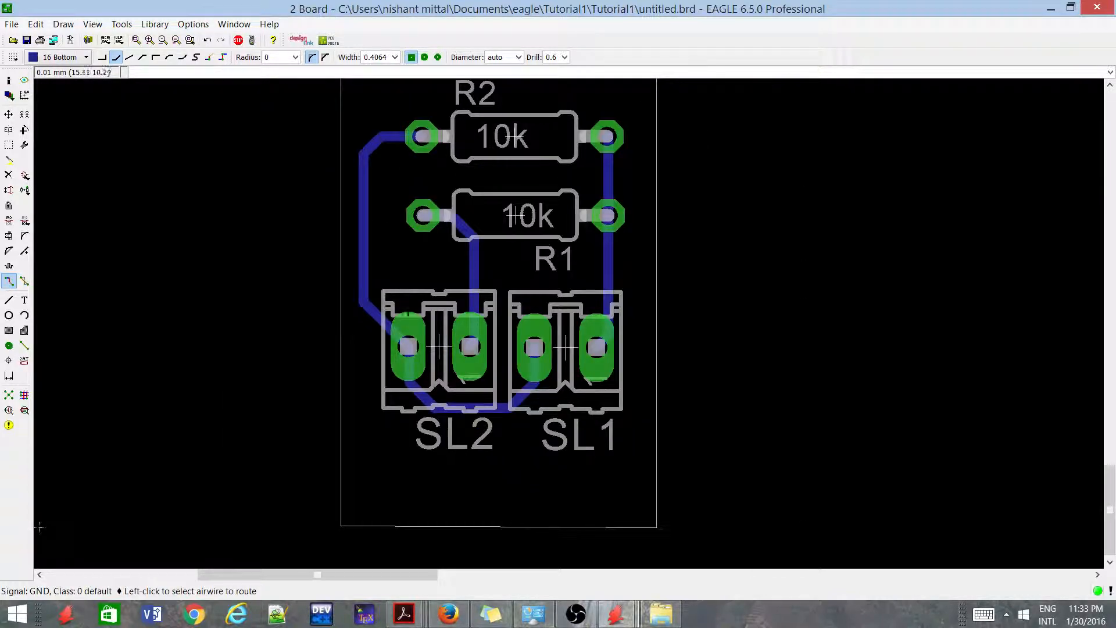
Step: Undo the GND trace looping below SL2 between SL1's left pad and SL2's left pad
{"action": "scroll", "coordinate": [411, 367], "scroll_direction": "up", "scroll_amount": 3}
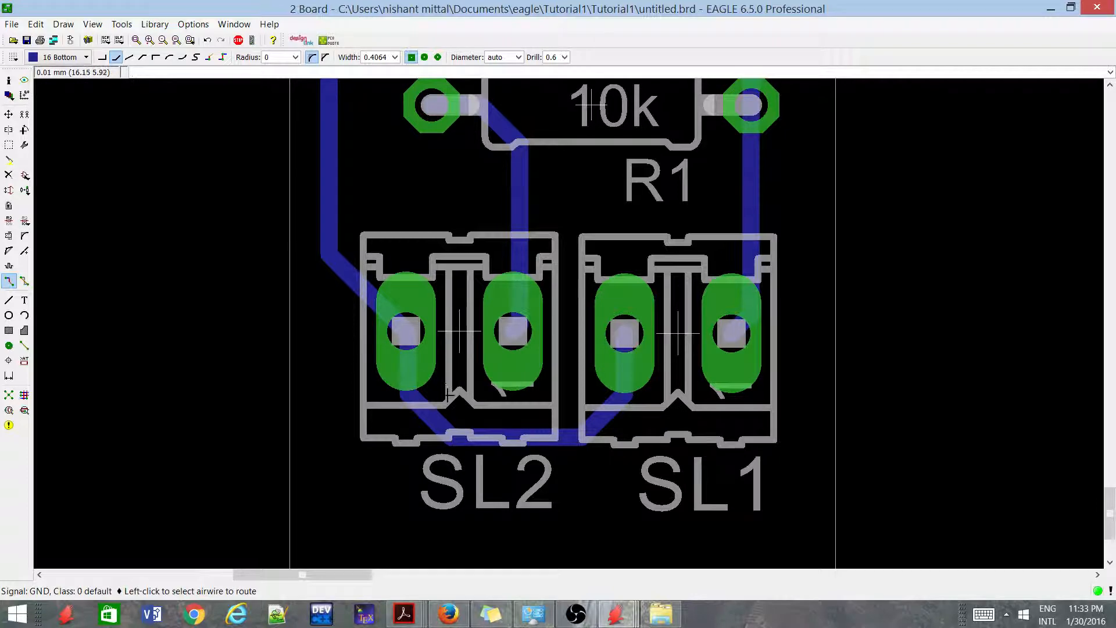
{"action": "key", "text": "ctrl+z"}
{"action": "key", "text": "ctrl+z"}
{"action": "key", "text": "ctrl+z"}
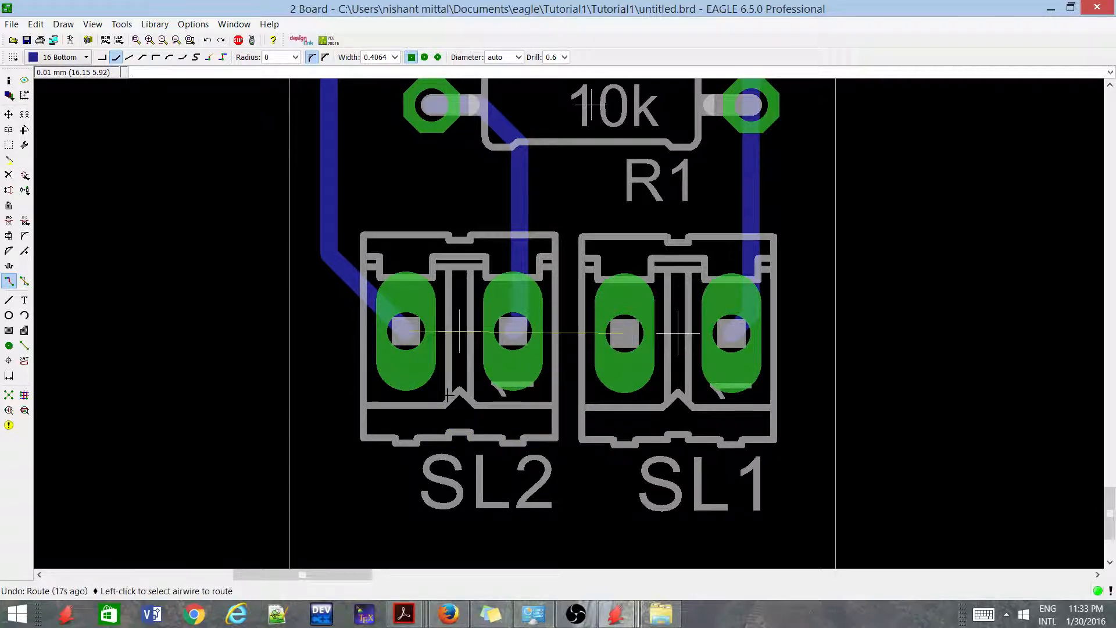
Step: Route the GND trace from SL1's left pad, up between SL2's two pads, to the vertical GND trace coming from R2
{"action": "left_click", "coordinate": [628, 334]}
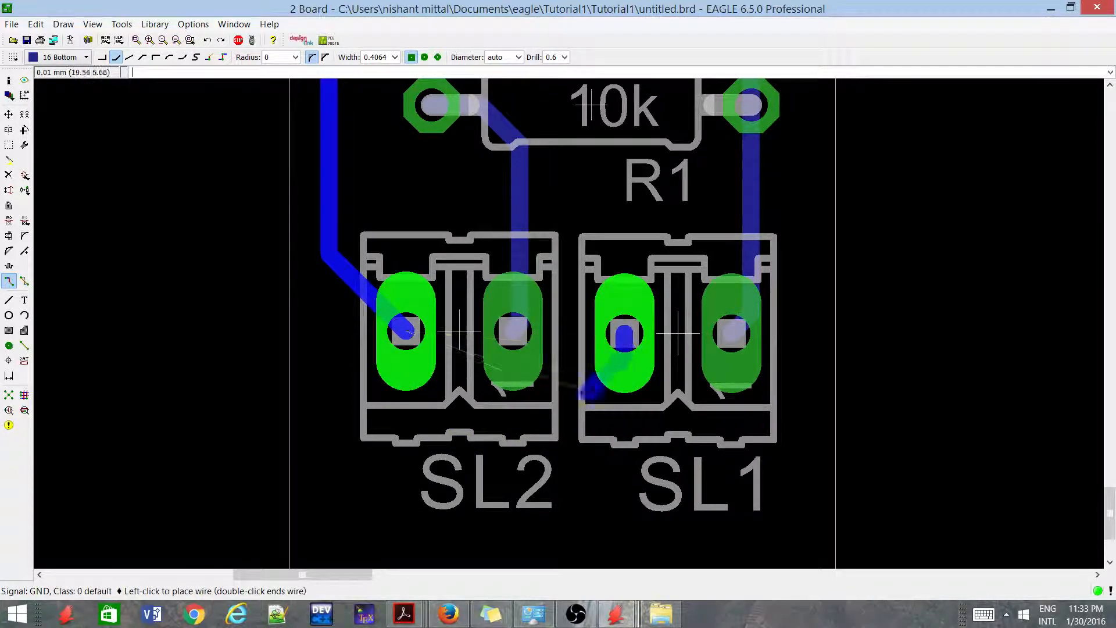
{"action": "scroll", "coordinate": [584, 436], "scroll_direction": "up", "scroll_amount": 1}
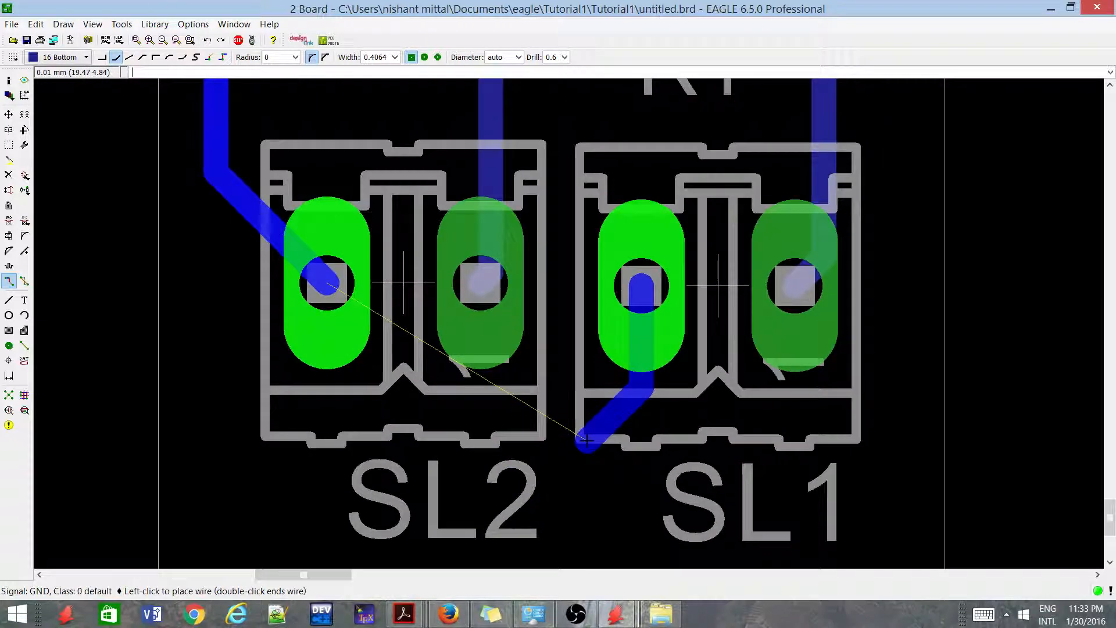
{"action": "left_click", "coordinate": [597, 432]}
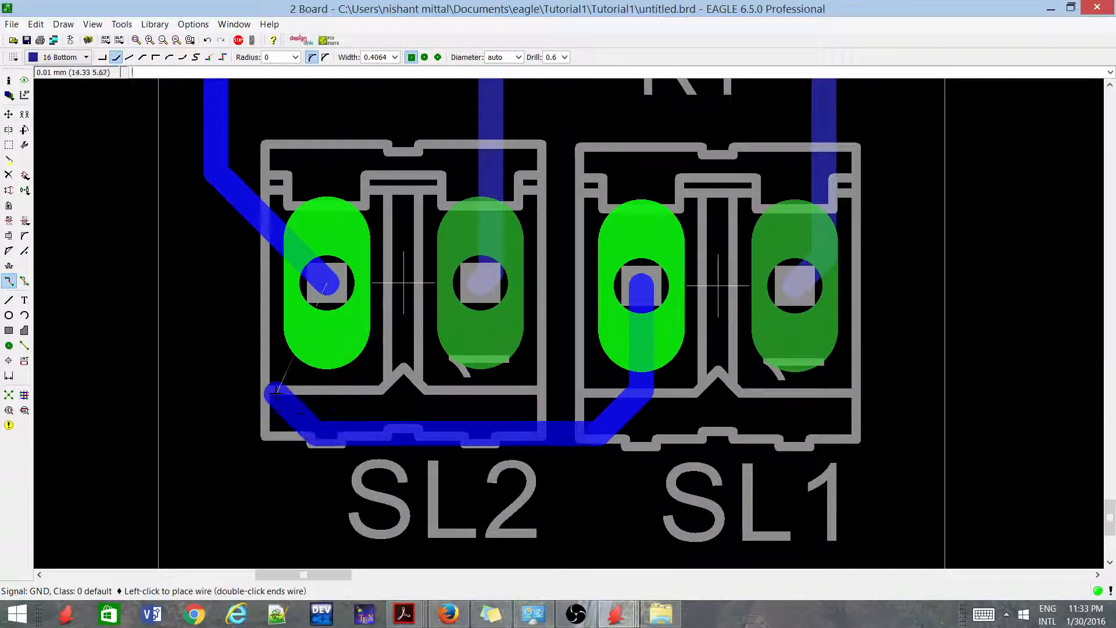
{"action": "left_click", "coordinate": [400, 385]}
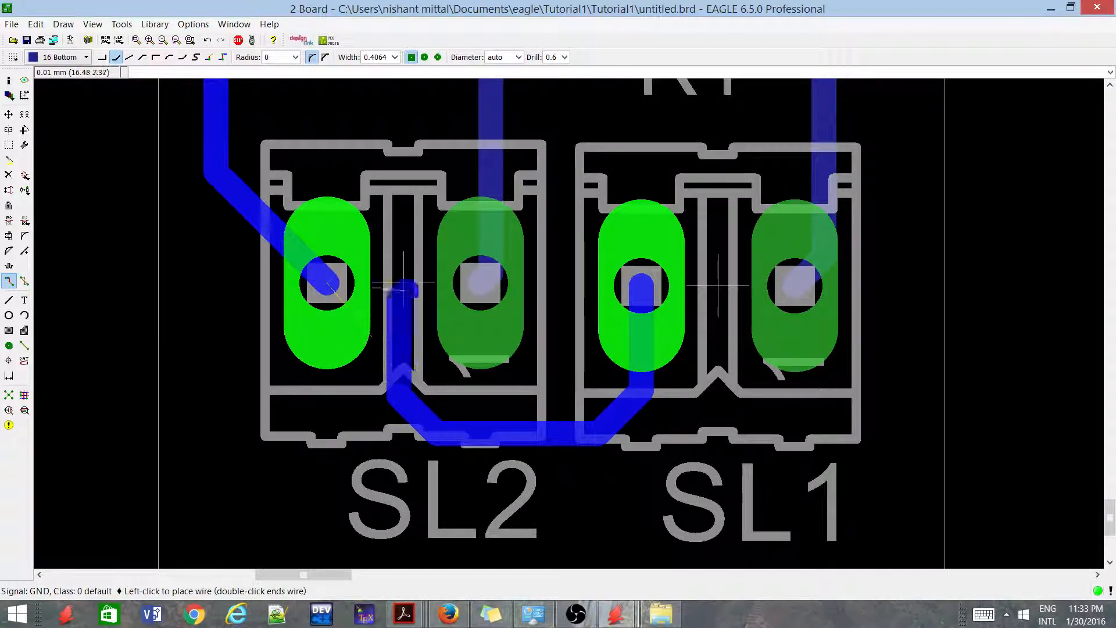
{"action": "left_click", "coordinate": [365, 135]}
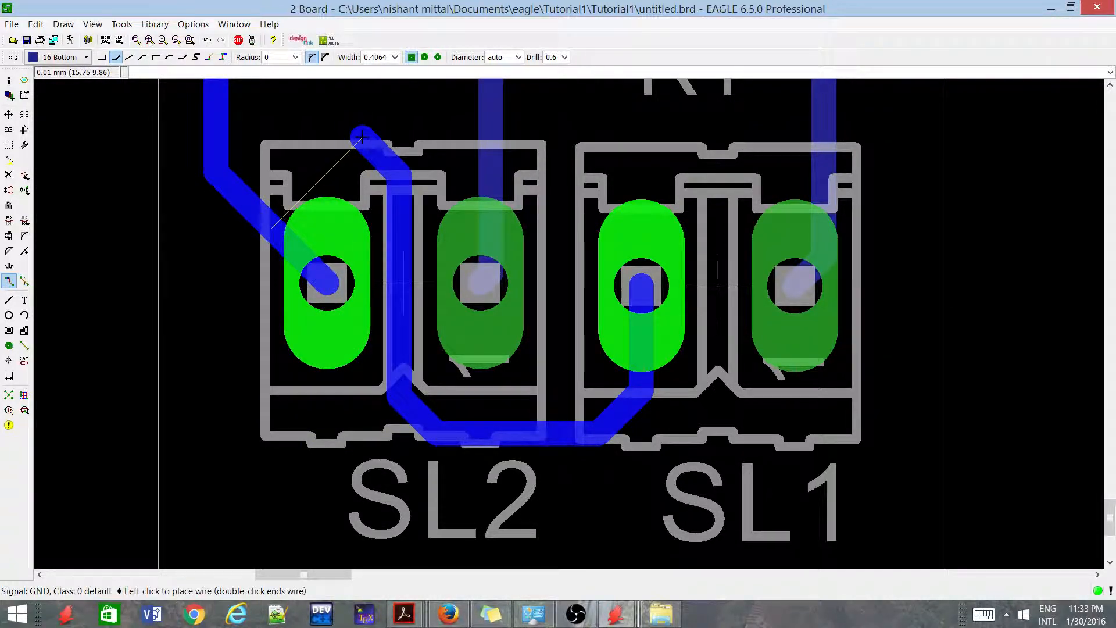
{"action": "left_click", "coordinate": [216, 135]}
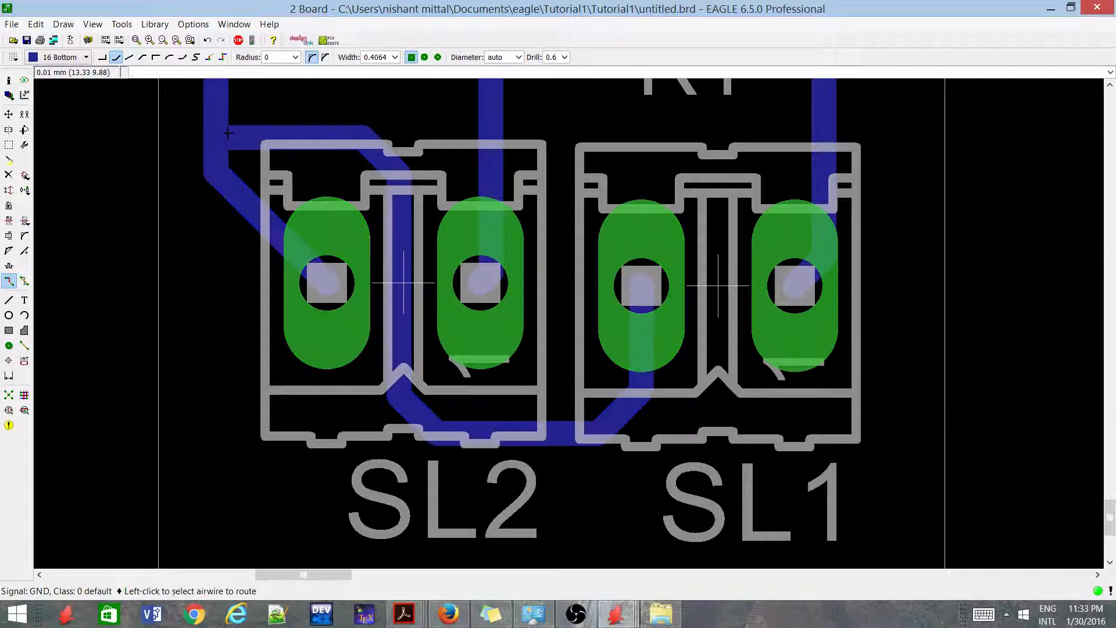
Step: Examine the clearance of the GND trace passing between SL2's two pads
{"action": "scroll", "coordinate": [269, 363], "scroll_direction": "down", "scroll_amount": 3}
{"action": "scroll", "coordinate": [267, 363], "scroll_direction": "down", "scroll_amount": 3}
{"action": "scroll", "coordinate": [306, 403], "scroll_direction": "up", "scroll_amount": 5}
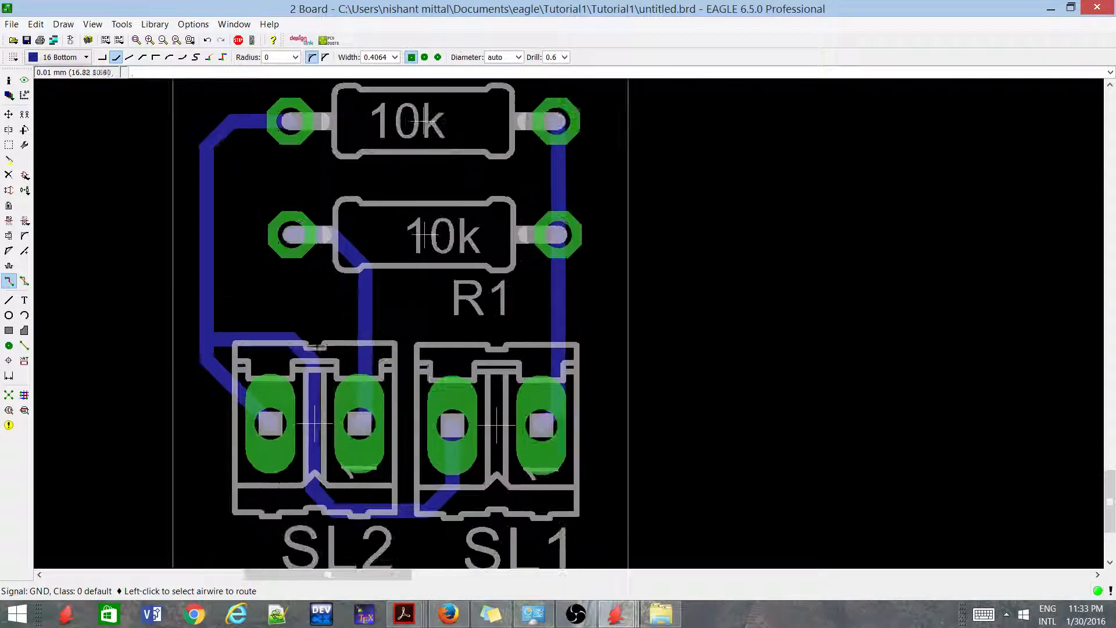
{"action": "scroll", "coordinate": [307, 403], "scroll_direction": "up", "scroll_amount": 4}
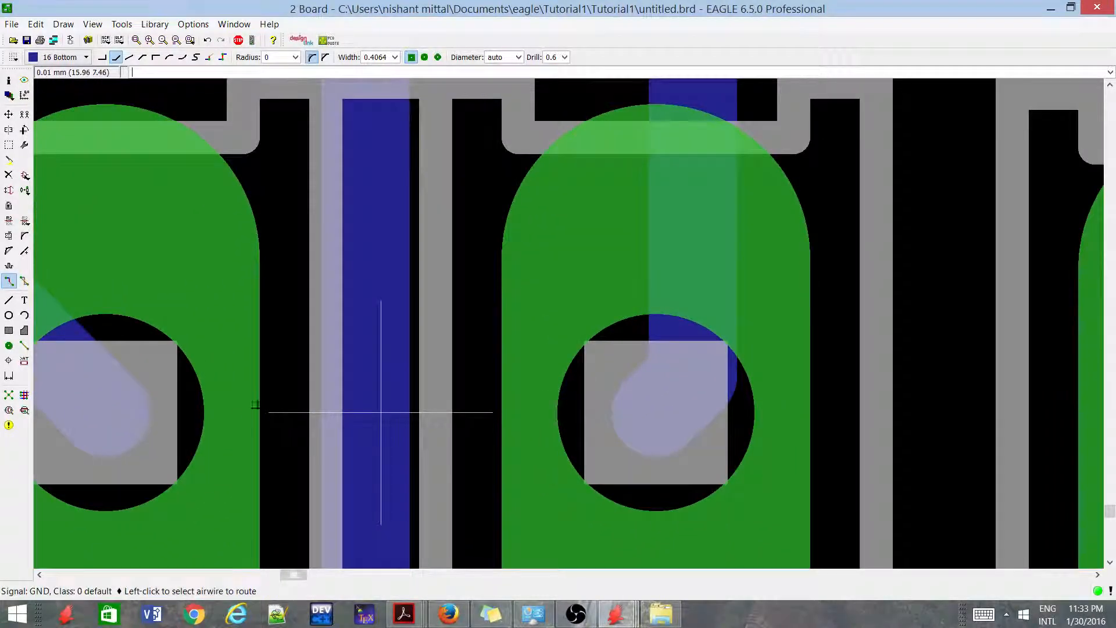
{"action": "scroll", "coordinate": [249, 383], "scroll_direction": "down", "scroll_amount": 3}
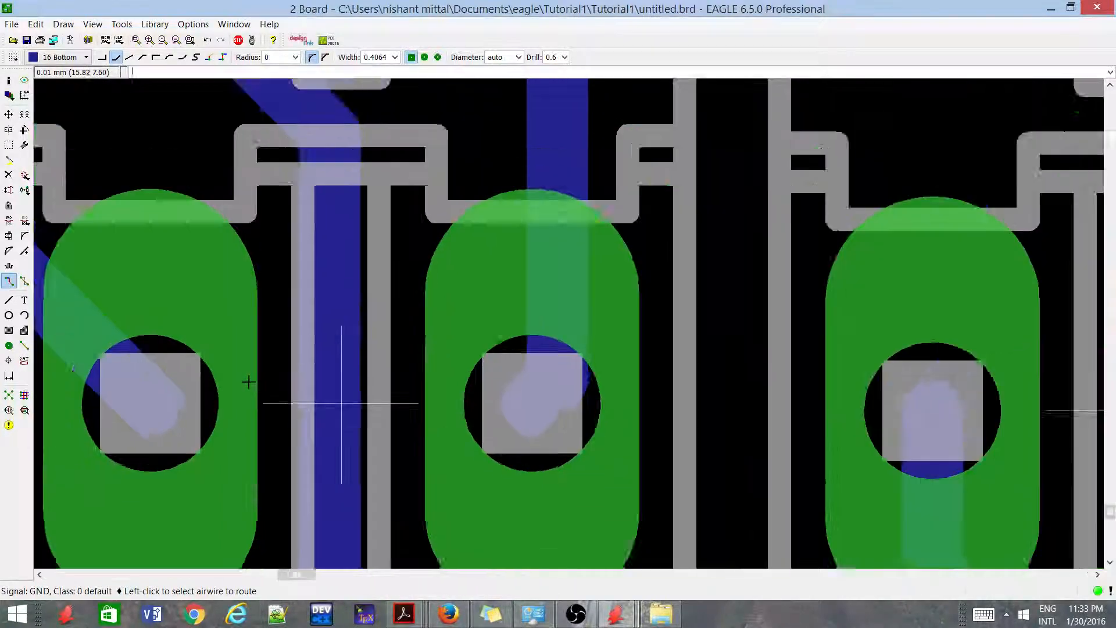
{"action": "scroll", "coordinate": [232, 447], "scroll_direction": "up", "scroll_amount": 2}
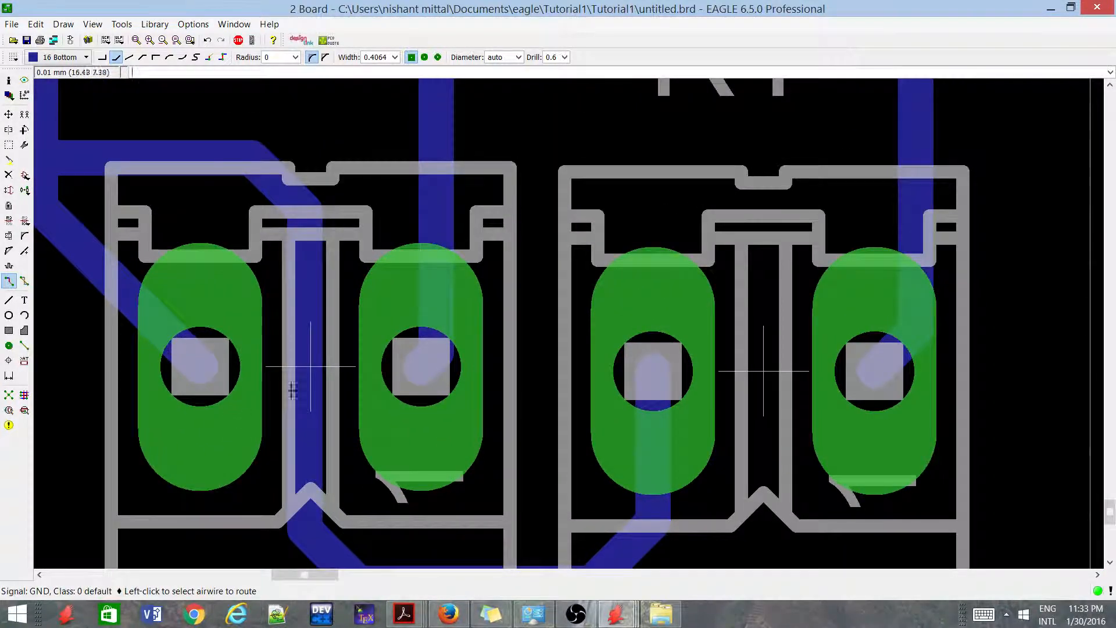
{"action": "scroll", "coordinate": [230, 397], "scroll_direction": "up", "scroll_amount": 4}
{"action": "scroll", "coordinate": [192, 361], "scroll_direction": "down", "scroll_amount": 3}
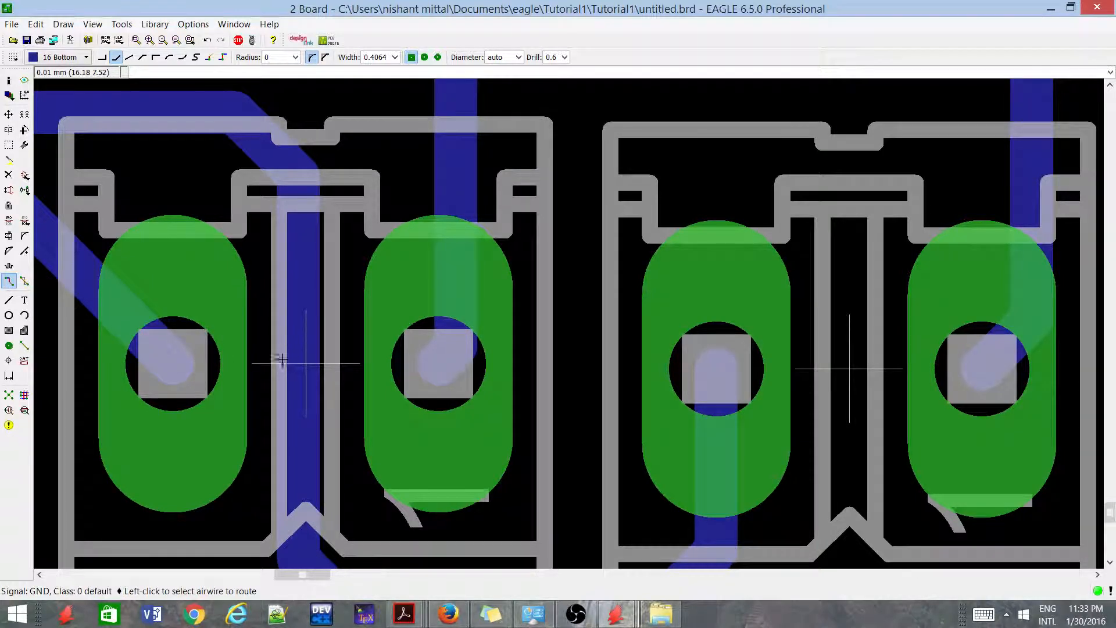
{"action": "scroll", "coordinate": [351, 392], "scroll_direction": "down", "scroll_amount": 4}
{"action": "scroll", "coordinate": [356, 391], "scroll_direction": "down", "scroll_amount": 5}
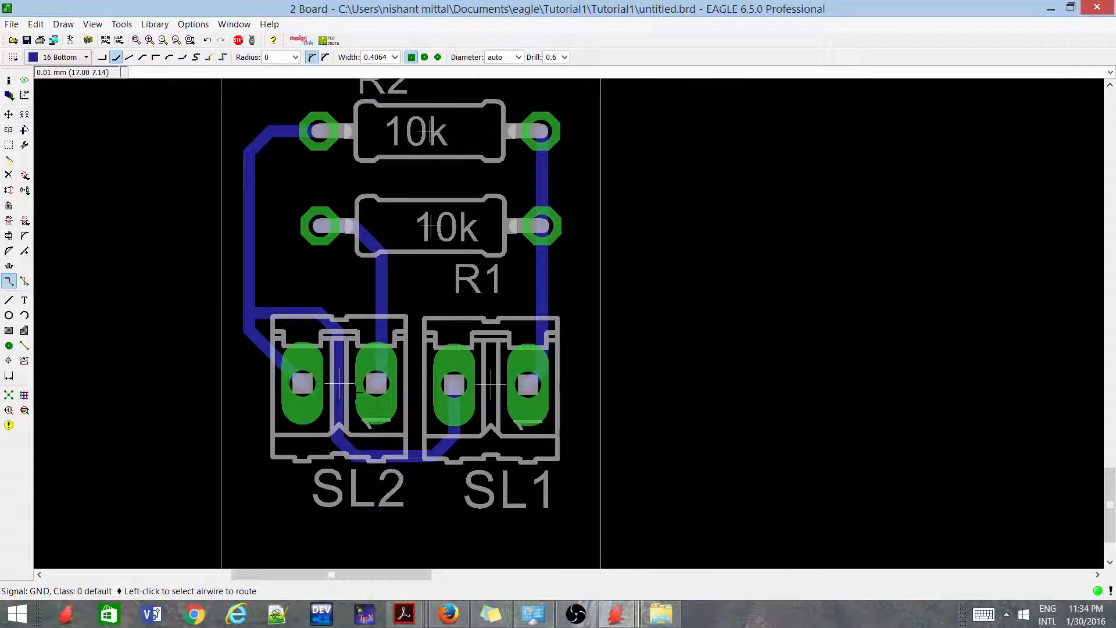
{"action": "scroll", "coordinate": [362, 402], "scroll_direction": "up", "scroll_amount": 2}
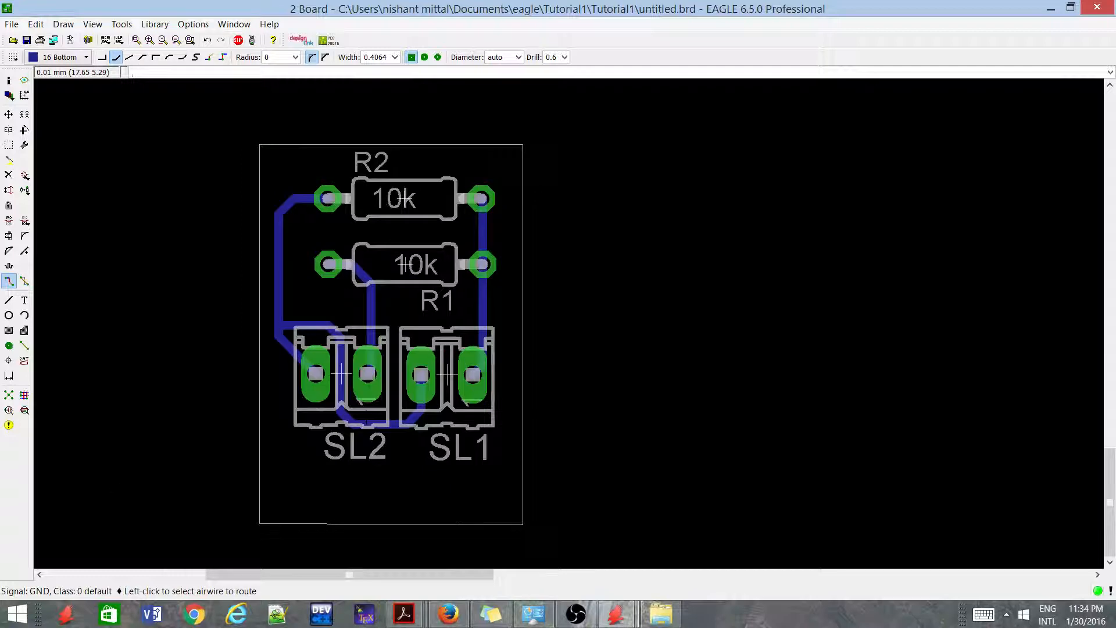
{"action": "scroll", "coordinate": [365, 420], "scroll_direction": "up", "scroll_amount": 4}
{"action": "scroll", "coordinate": [379, 403], "scroll_direction": "down", "scroll_amount": 4}
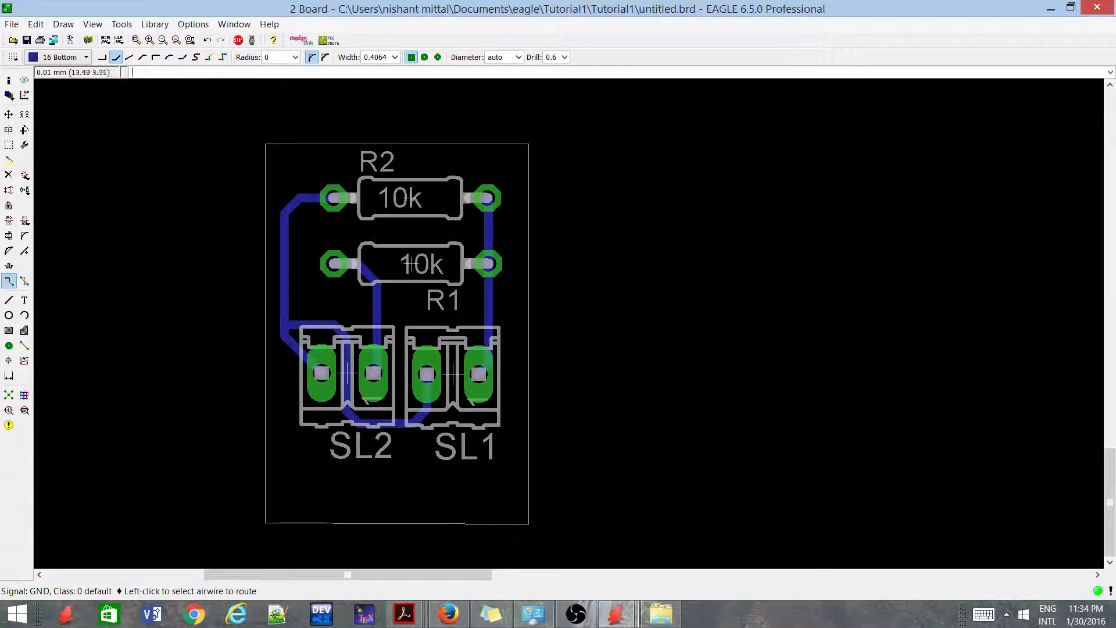
{"action": "scroll", "coordinate": [326, 367], "scroll_direction": "up", "scroll_amount": 1}
{"action": "scroll", "coordinate": [347, 368], "scroll_direction": "up", "scroll_amount": 1}
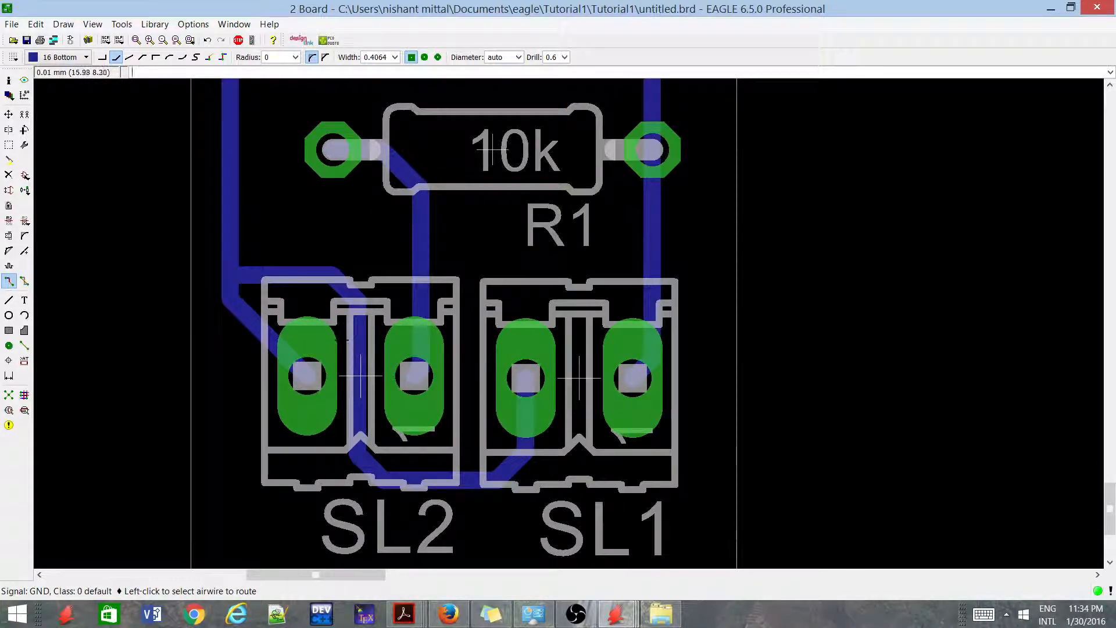
Step: Undo the GND trace routed between SL2's pads back to SL1's left pad
{"action": "scroll", "coordinate": [347, 341], "scroll_direction": "down", "scroll_amount": 2}
{"action": "key", "text": "ctrl+z"}
{"action": "key", "text": "ctrl+z"}
{"action": "key", "text": "ctrl+z"}
{"action": "key", "text": "ctrl+z"}
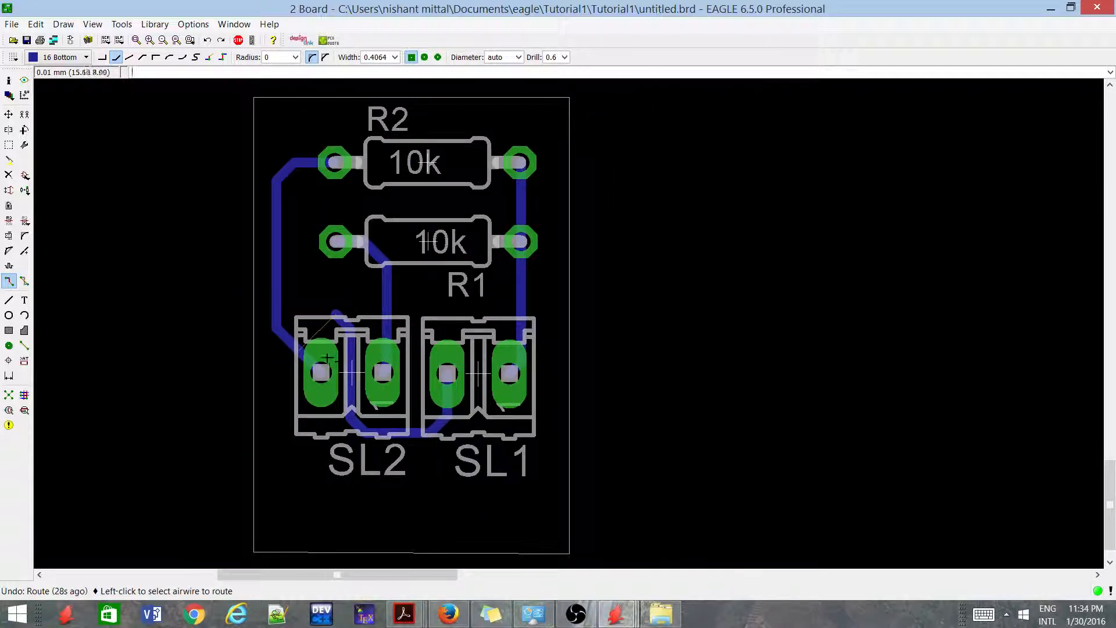
Step: Route the GND trace on the bottom layer from SL1's left pad, passing below SL2's right pad, to SL2's left pad
{"action": "left_click", "coordinate": [450, 367]}
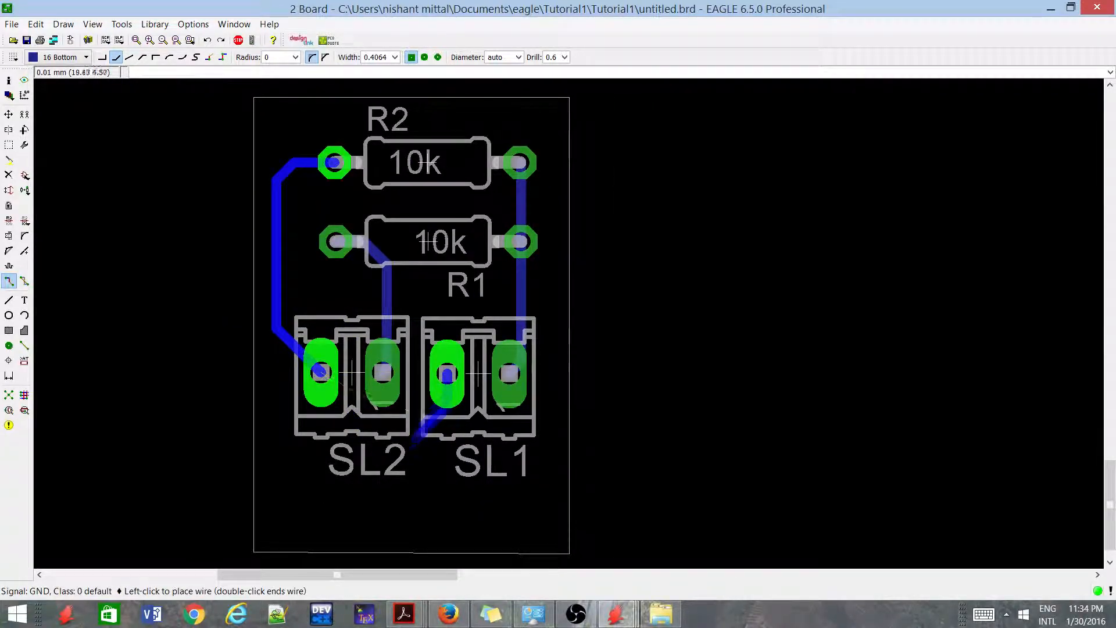
{"action": "scroll", "coordinate": [411, 445], "scroll_direction": "up", "scroll_amount": 1}
{"action": "left_click", "coordinate": [426, 438]}
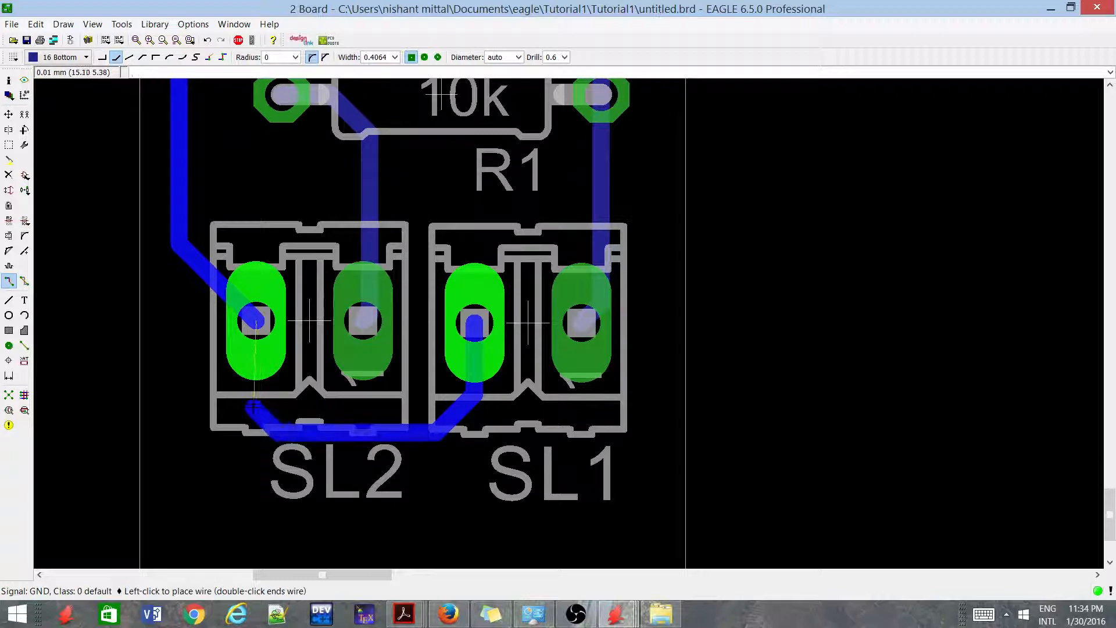
{"action": "left_click", "coordinate": [256, 321]}
{"action": "scroll", "coordinate": [300, 381], "scroll_direction": "down", "scroll_amount": 1}
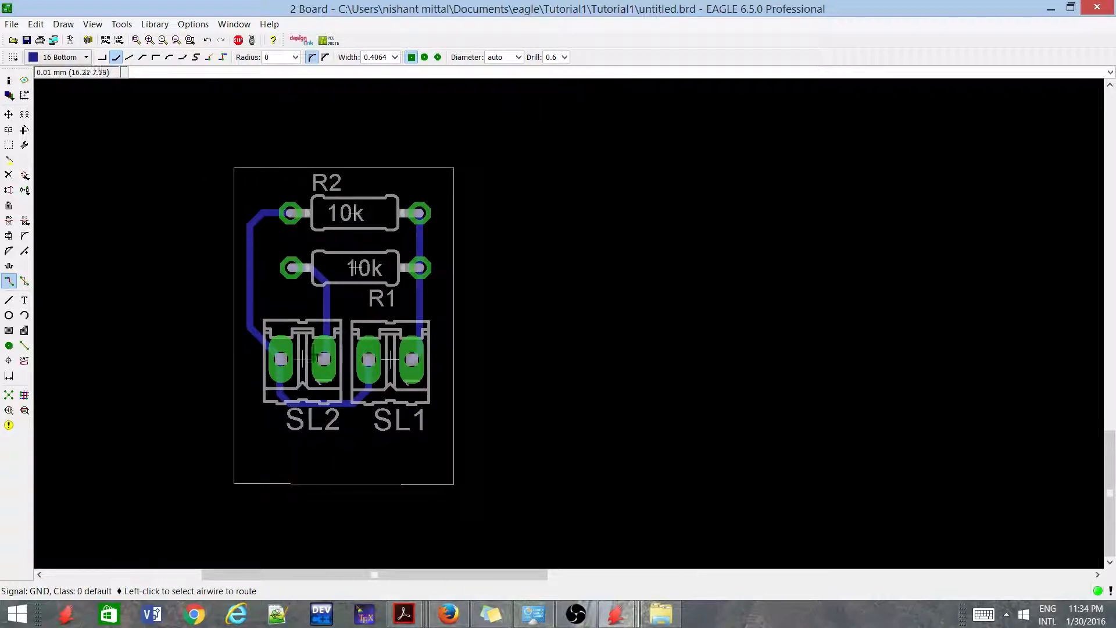
{"action": "scroll", "coordinate": [317, 357], "scroll_direction": "up", "scroll_amount": 1}
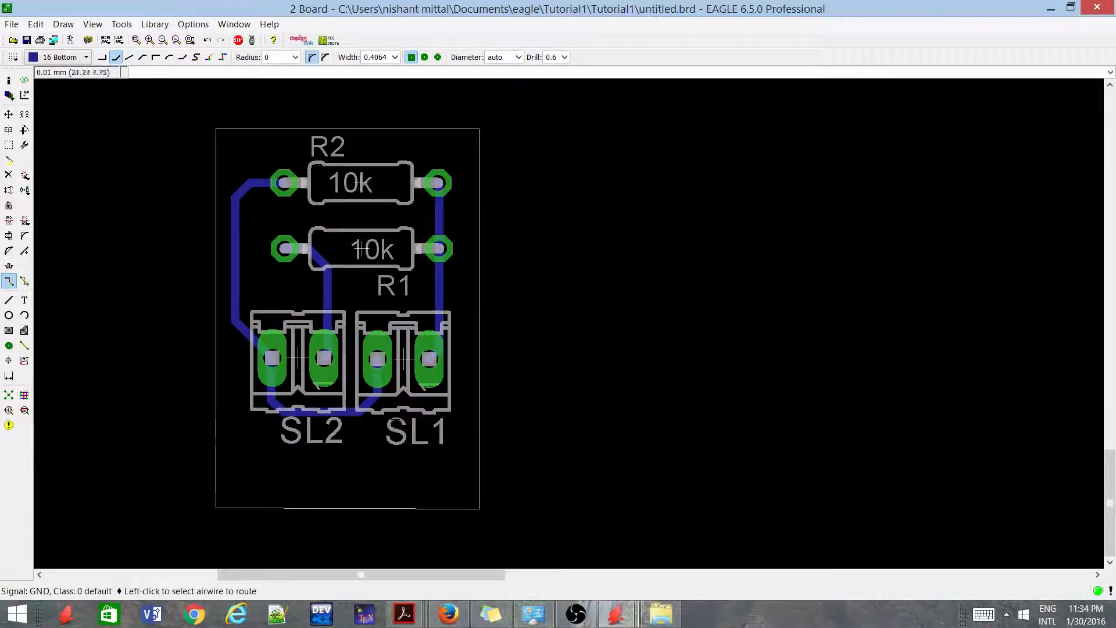
Step: Place the text "Potential Divider" on layer 25 tNames below the SL2 and SL1 labels, starting at the board's left edge
{"action": "left_click", "coordinate": [24, 300]}
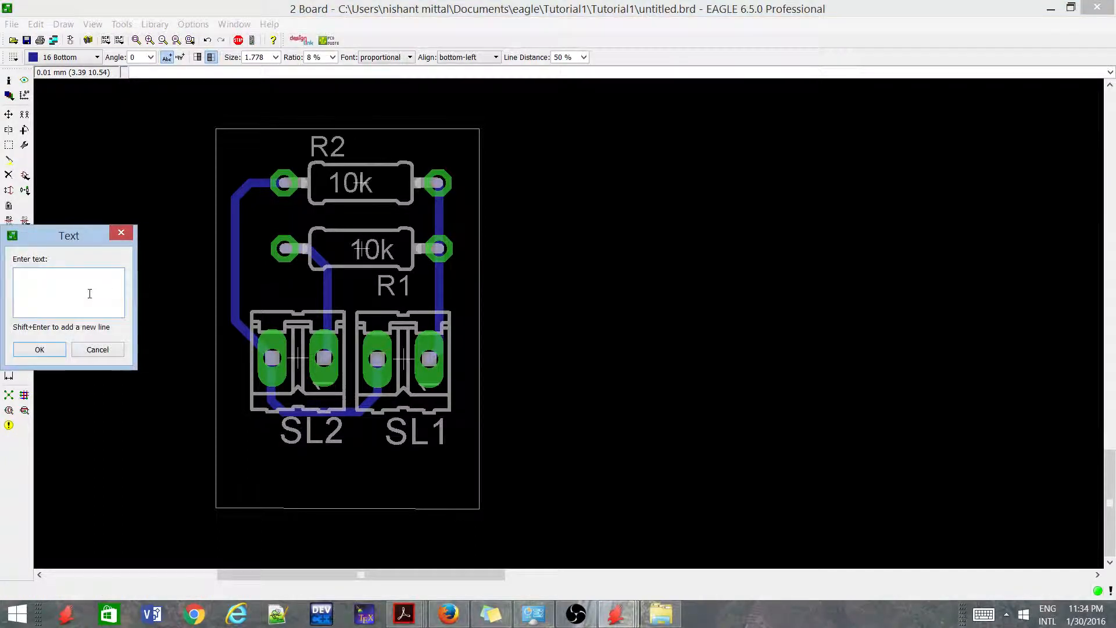
{"action": "type", "text": "PO"}
{"action": "key", "text": "BackSpace"}
{"action": "key", "text": "BackSpace"}
{"action": "key", "text": "BackSpace"}
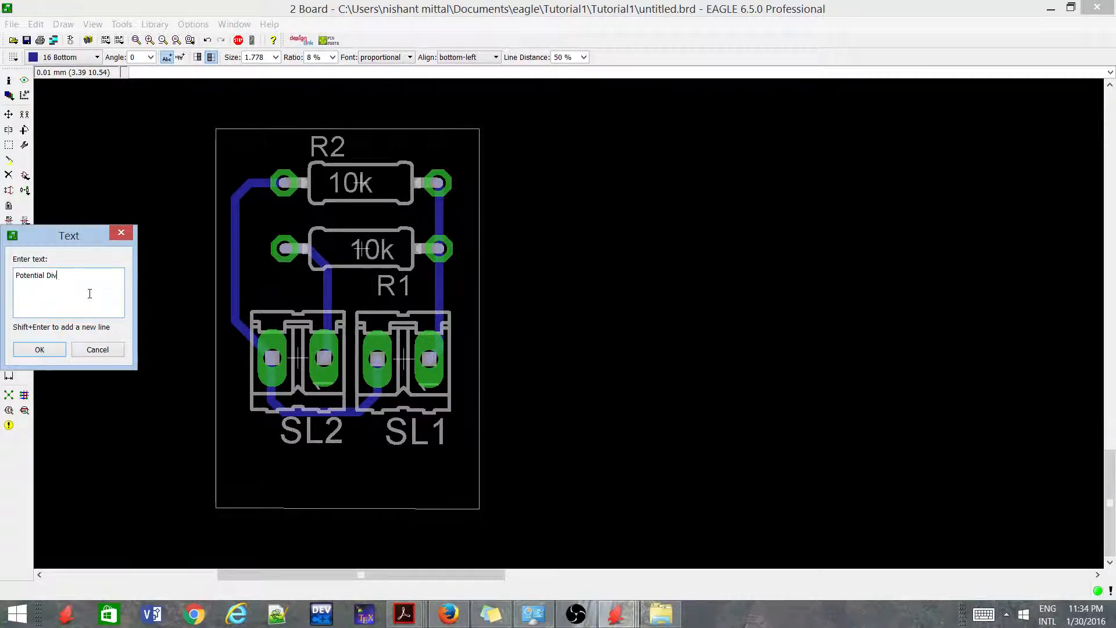
{"action": "type", "text": "ider"}
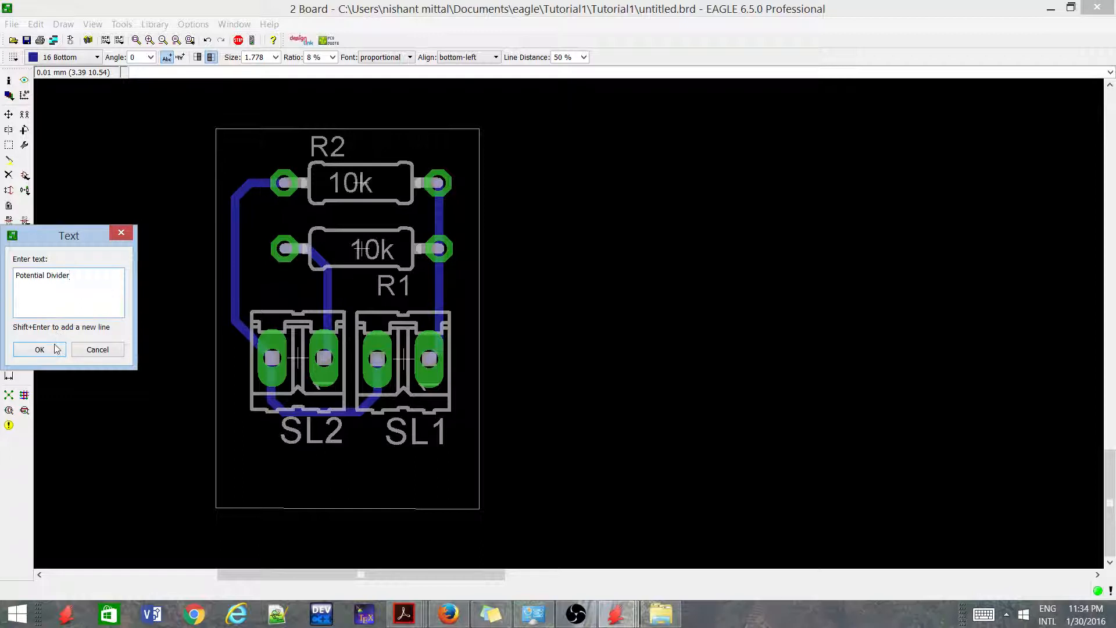
{"action": "left_click", "coordinate": [57, 348]}
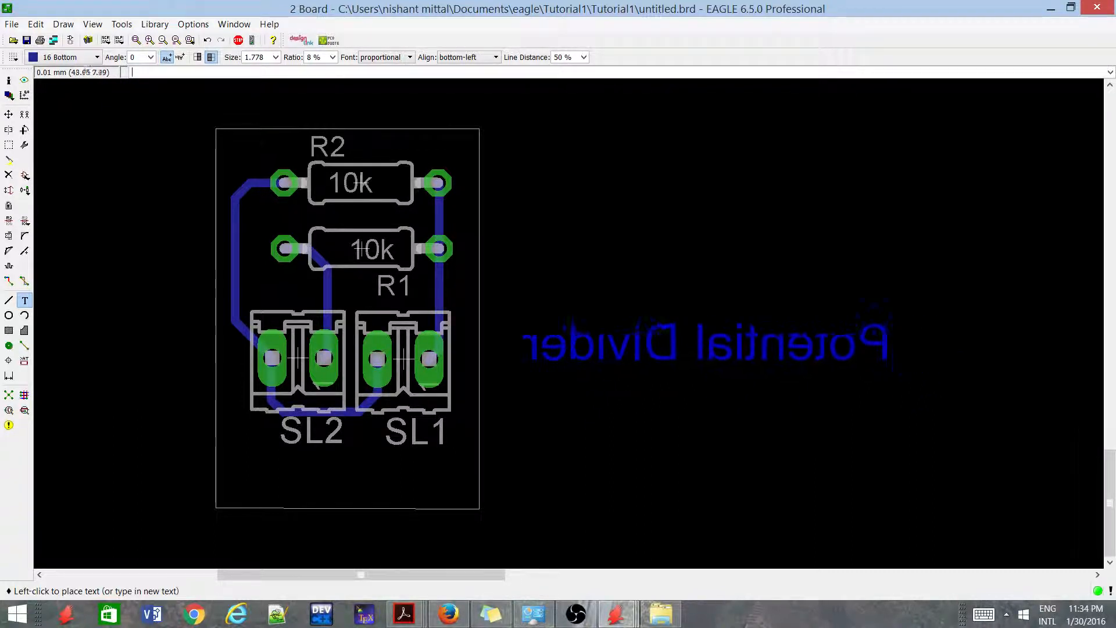
{"action": "left_click", "coordinate": [45, 59]}
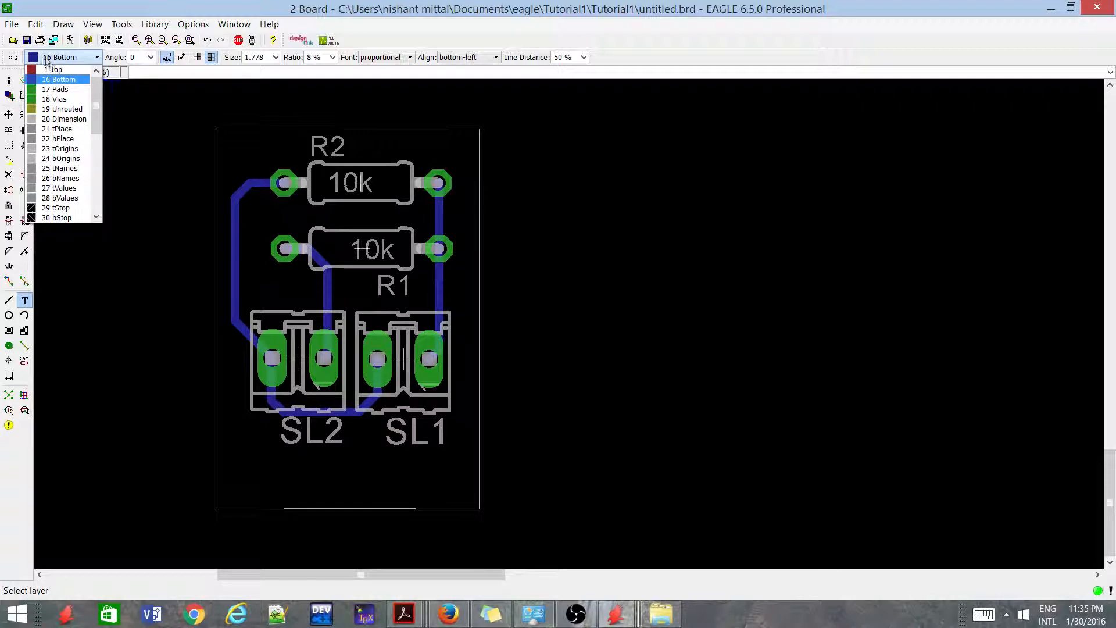
{"action": "left_click", "coordinate": [59, 168]}
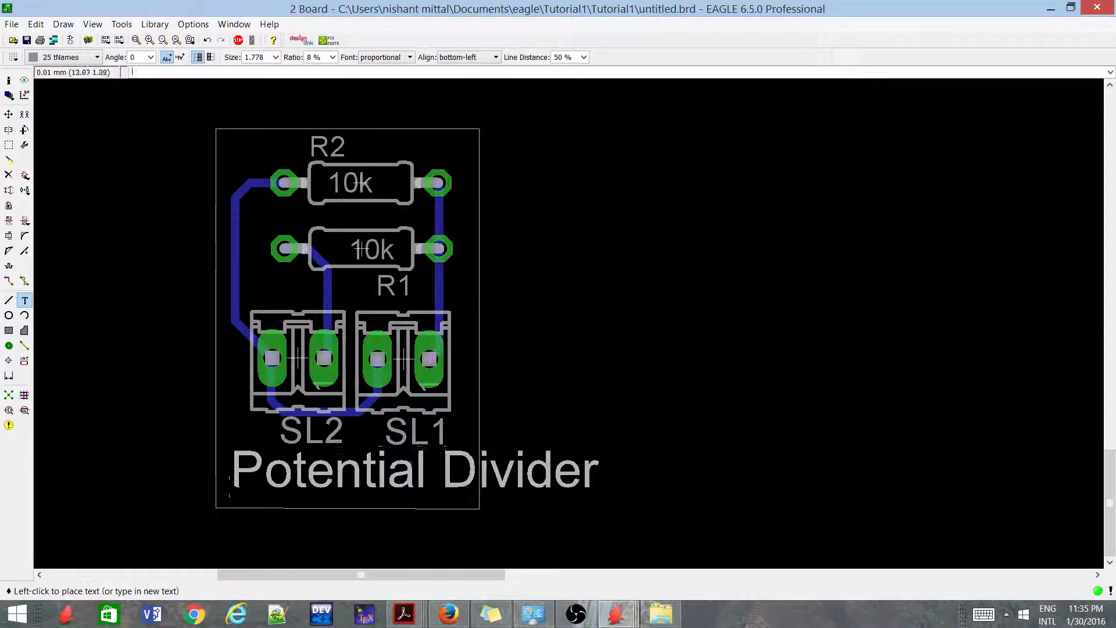
{"action": "left_click", "coordinate": [221, 481]}
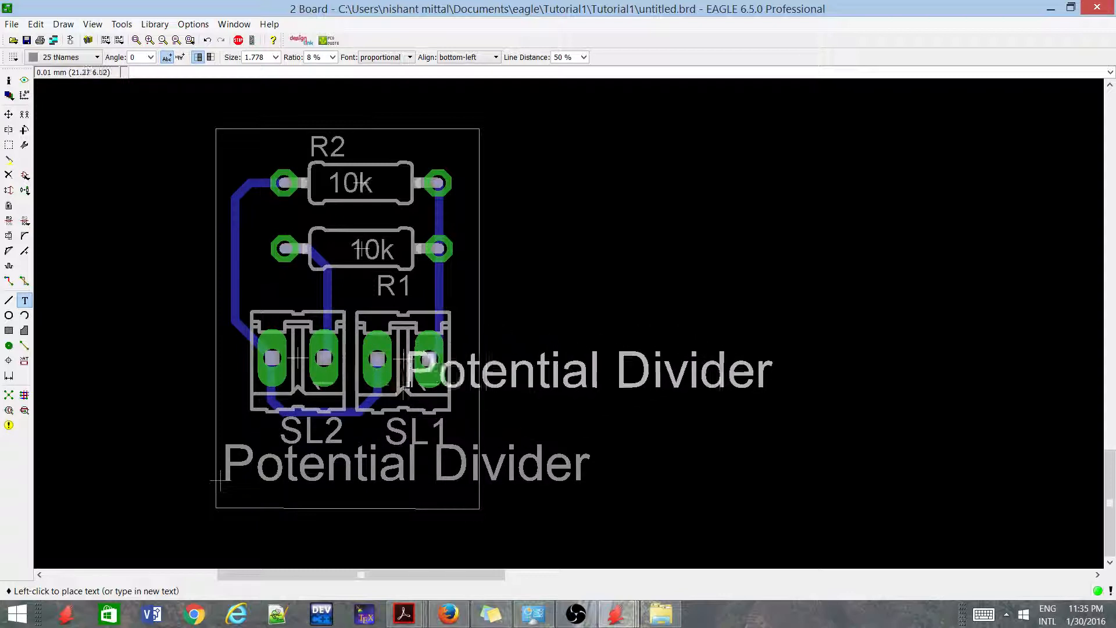
Step: Place a second text with the designer's first name on layer 25 tNames directly below the "Potential Divider" text
{"action": "key", "text": "Escape"}
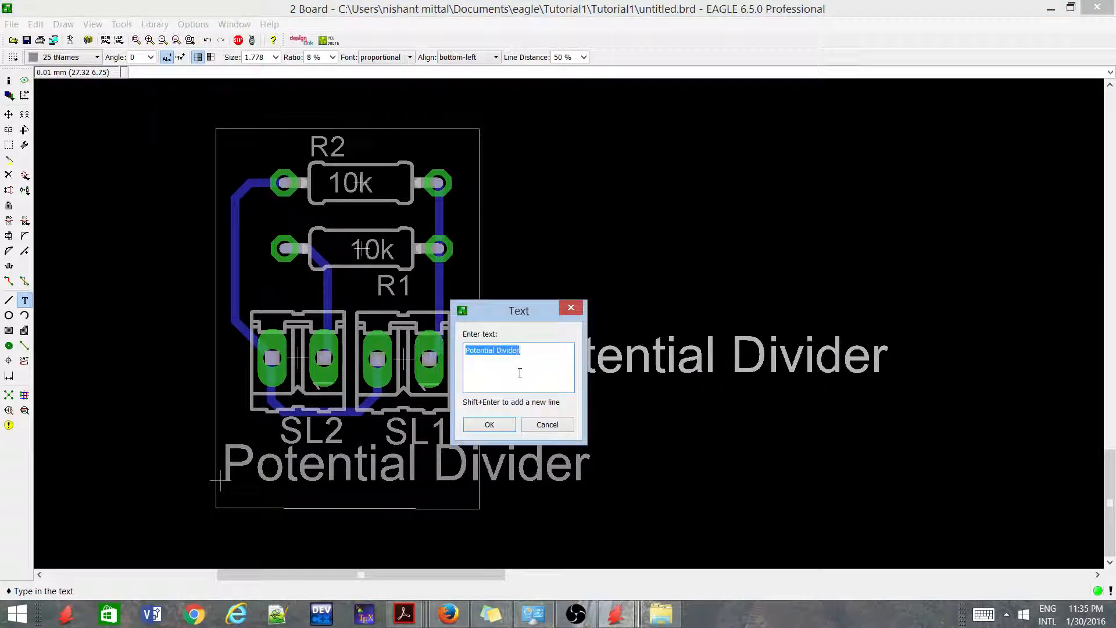
{"action": "type", "text": "Nihsn"}
{"action": "key", "text": "BackSpace"}
{"action": "key", "text": "BackSpace"}
{"action": "key", "text": "BackSpace"}
{"action": "type", "text": "shant"}
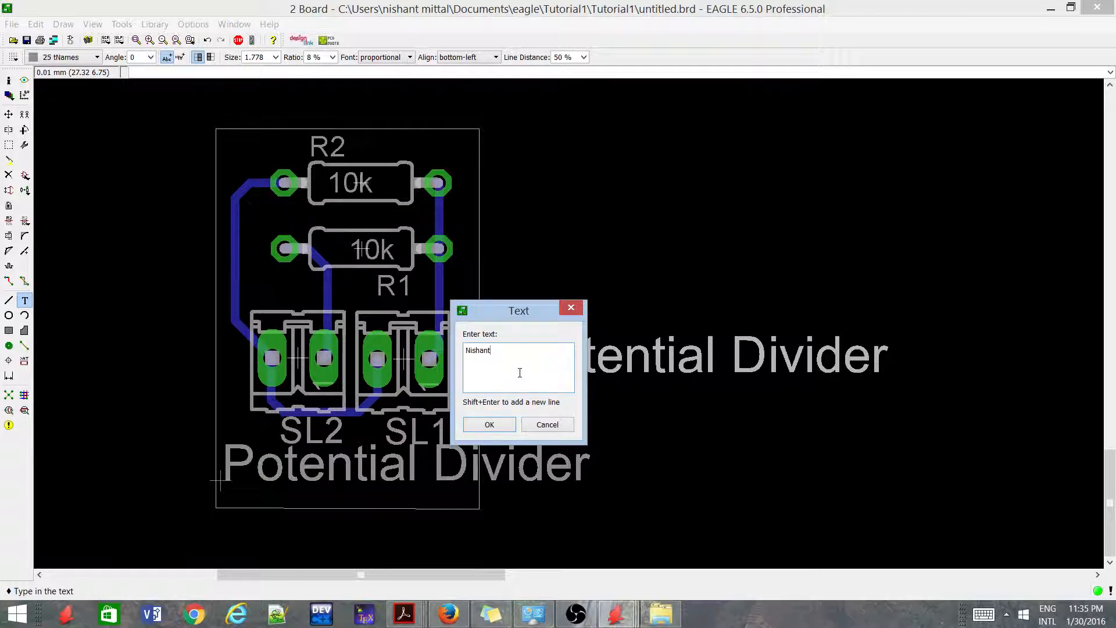
{"action": "key", "text": "Return"}
{"action": "scroll", "coordinate": [509, 327], "scroll_direction": "down", "scroll_amount": 2}
{"action": "scroll", "coordinate": [324, 440], "scroll_direction": "up", "scroll_amount": 3}
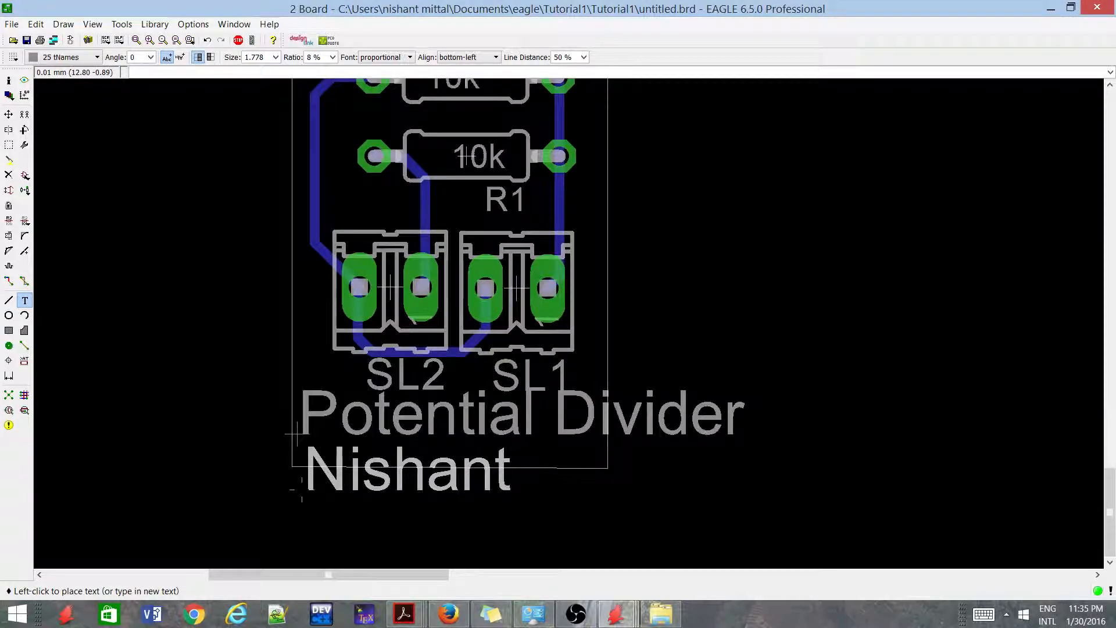
{"action": "left_click", "coordinate": [299, 489]}
{"action": "scroll", "coordinate": [316, 381], "scroll_direction": "down", "scroll_amount": 4}
{"action": "key", "text": "Escape"}
{"action": "key", "text": "Escape"}
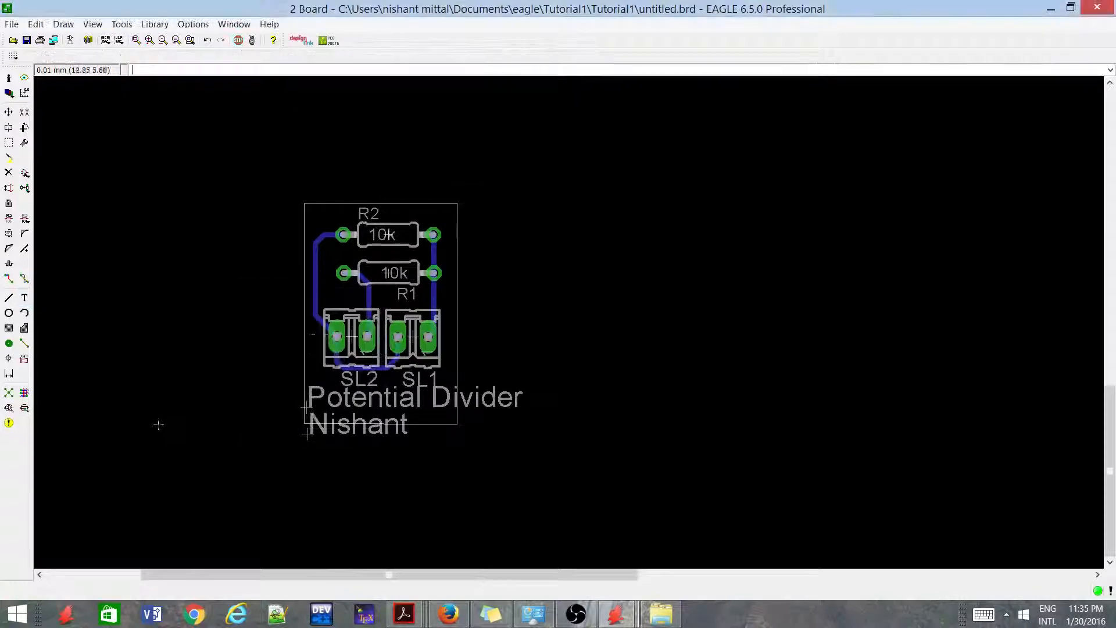
Step: Set the size of the "Potential Divider" text to 0.4064 in its properties
{"action": "scroll", "coordinate": [319, 412], "scroll_direction": "up", "scroll_amount": 2}
{"action": "scroll", "coordinate": [304, 418], "scroll_direction": "up", "scroll_amount": 2}
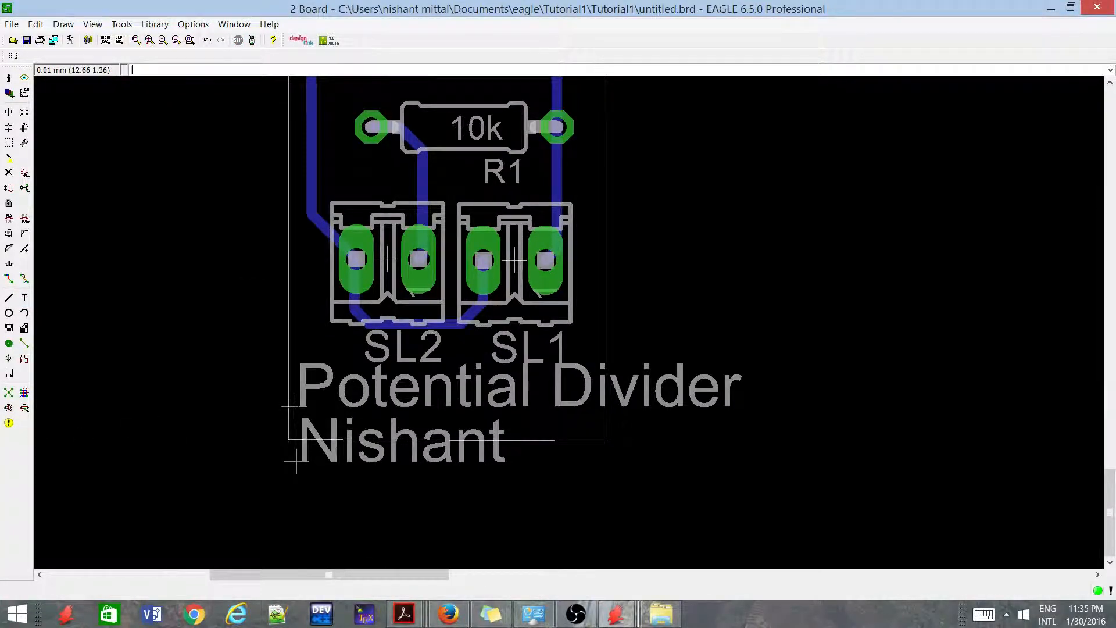
{"action": "right_click", "coordinate": [294, 406]}
{"action": "left_click", "coordinate": [348, 531]}
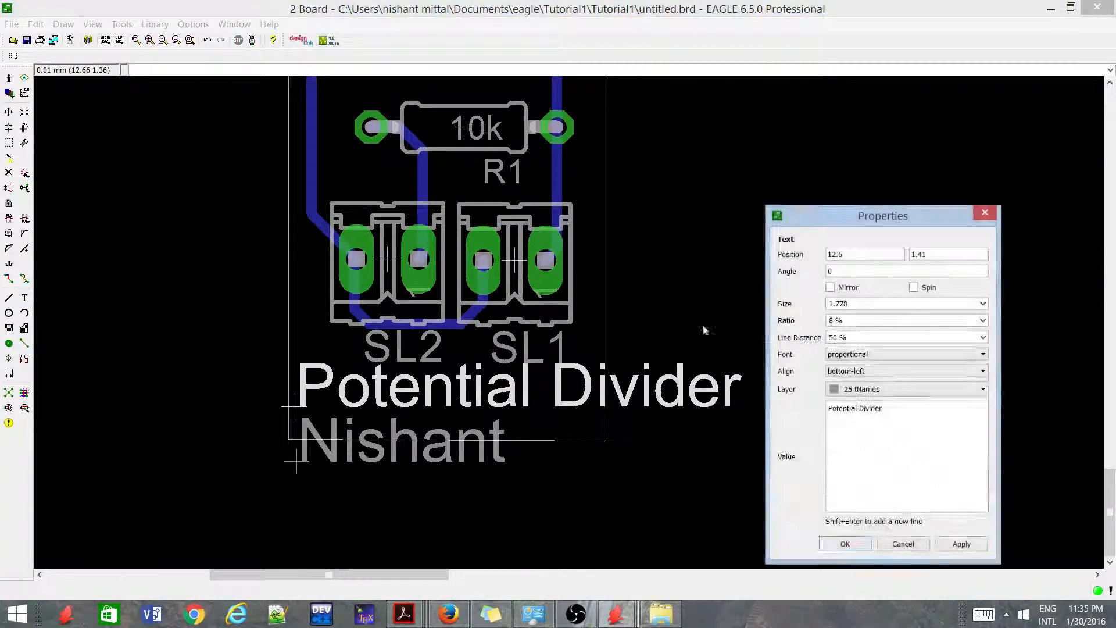
{"action": "left_click", "coordinate": [982, 304]}
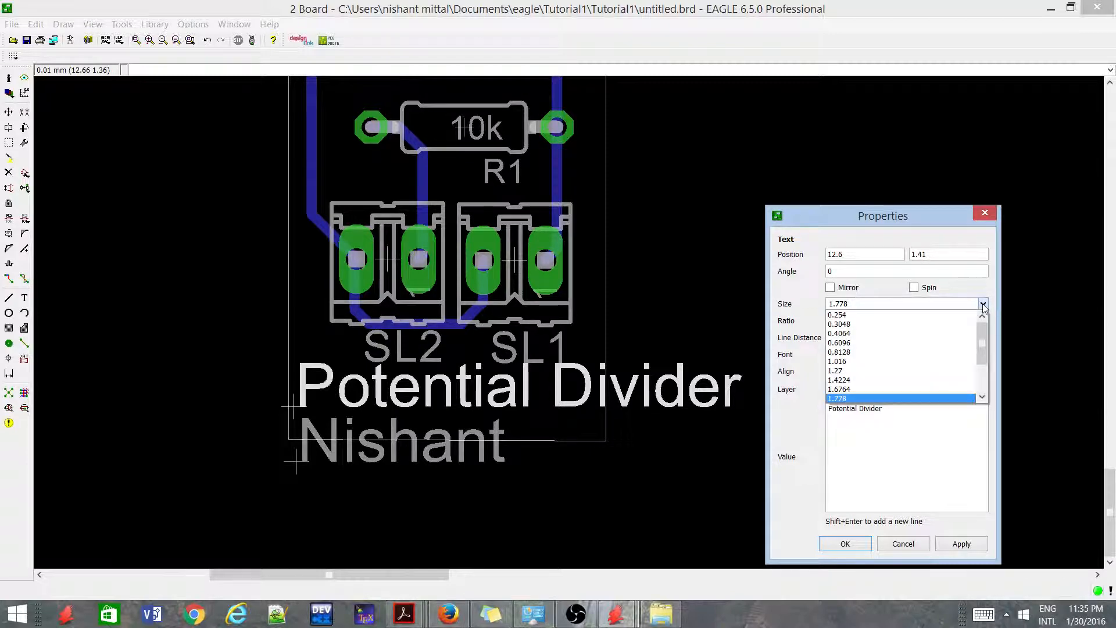
{"action": "left_click", "coordinate": [910, 334]}
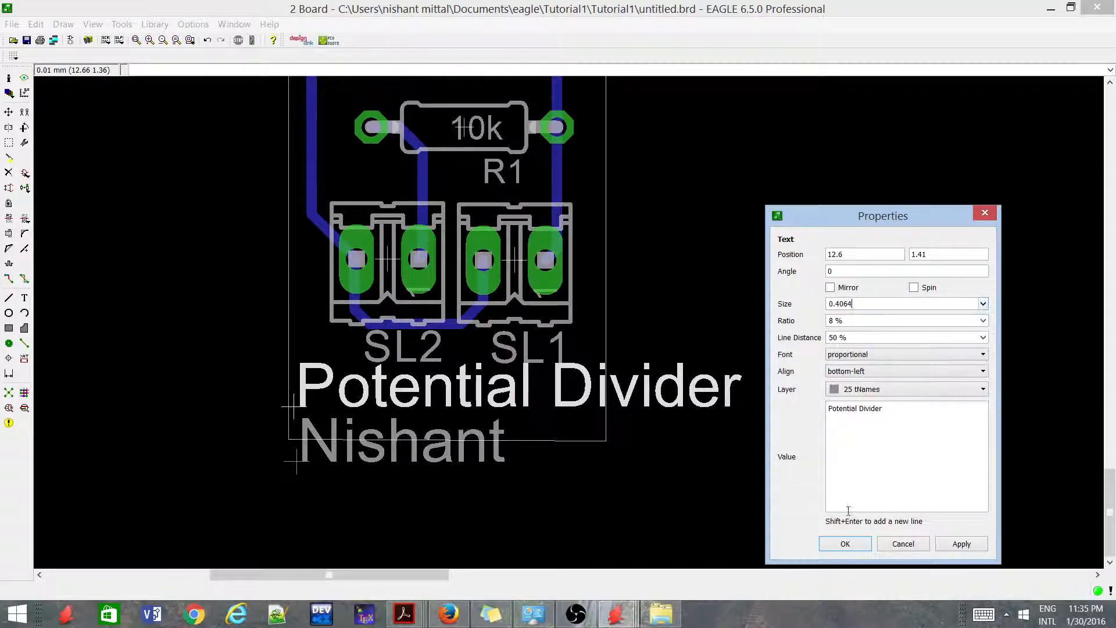
{"action": "left_click", "coordinate": [845, 544]}
Step: Set the size of the designer's name text below "Potential Divider" to 1.016 in its properties
{"action": "right_click", "coordinate": [296, 461]}
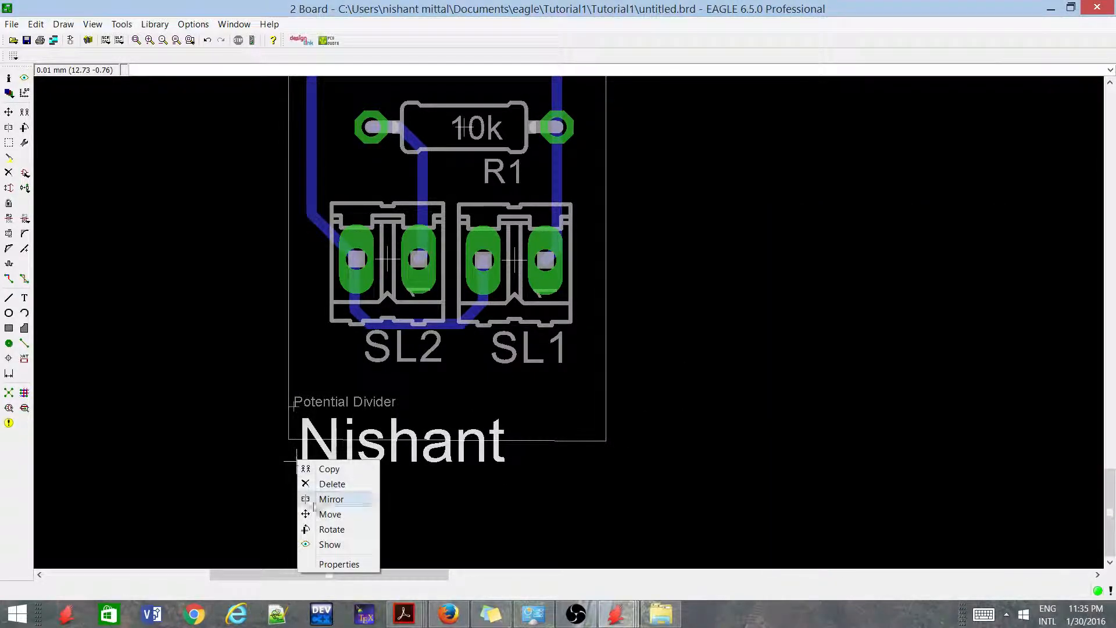
{"action": "left_click", "coordinate": [336, 563]}
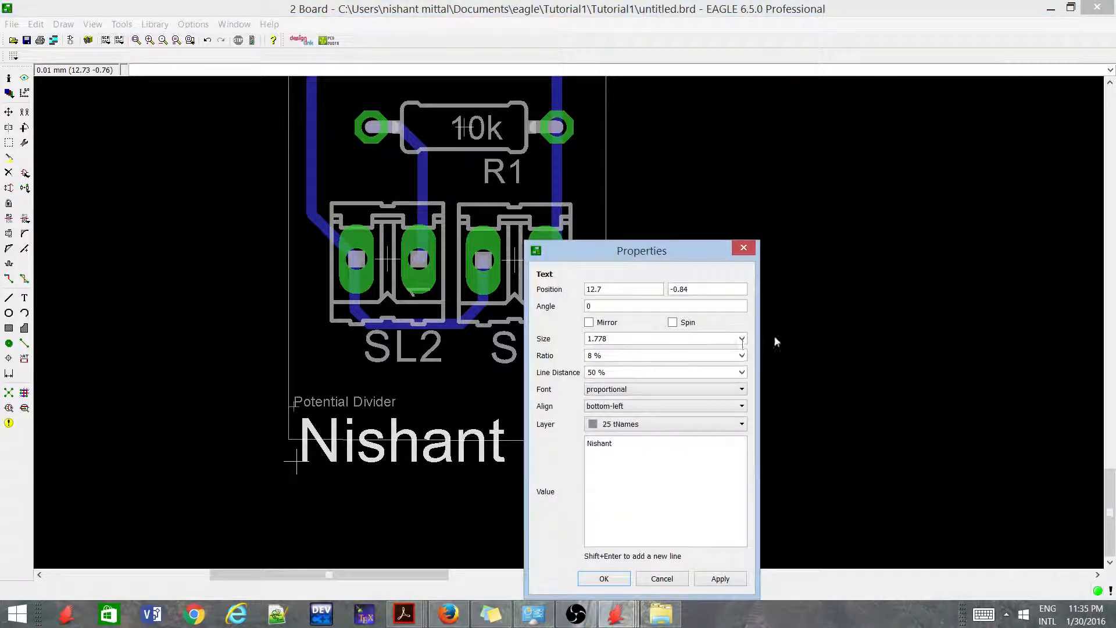
{"action": "left_click", "coordinate": [741, 339]}
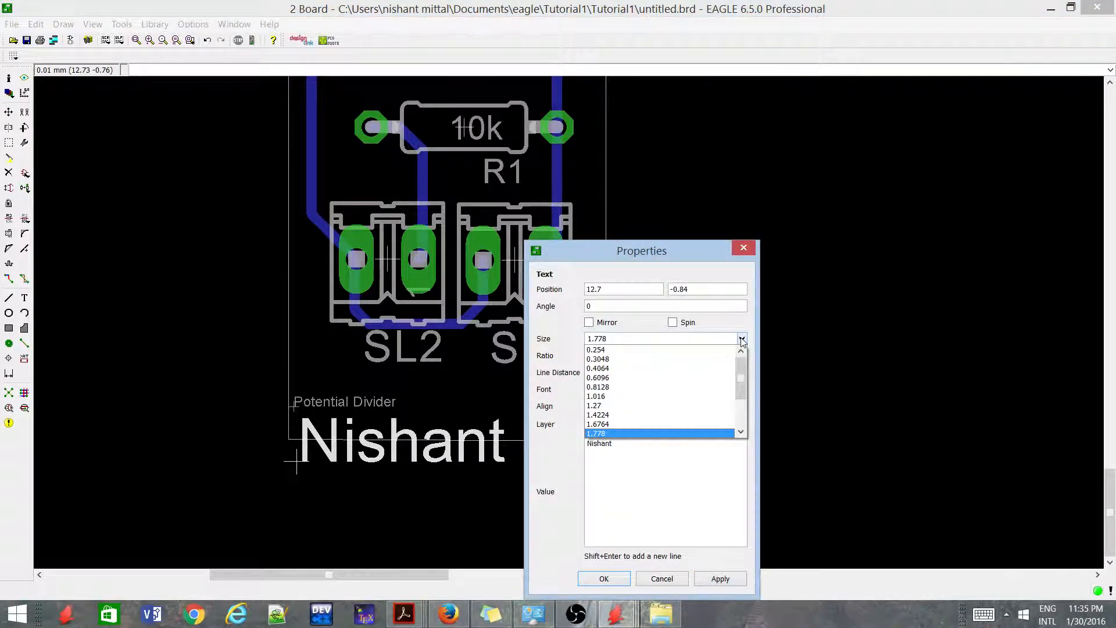
{"action": "left_click", "coordinate": [644, 397]}
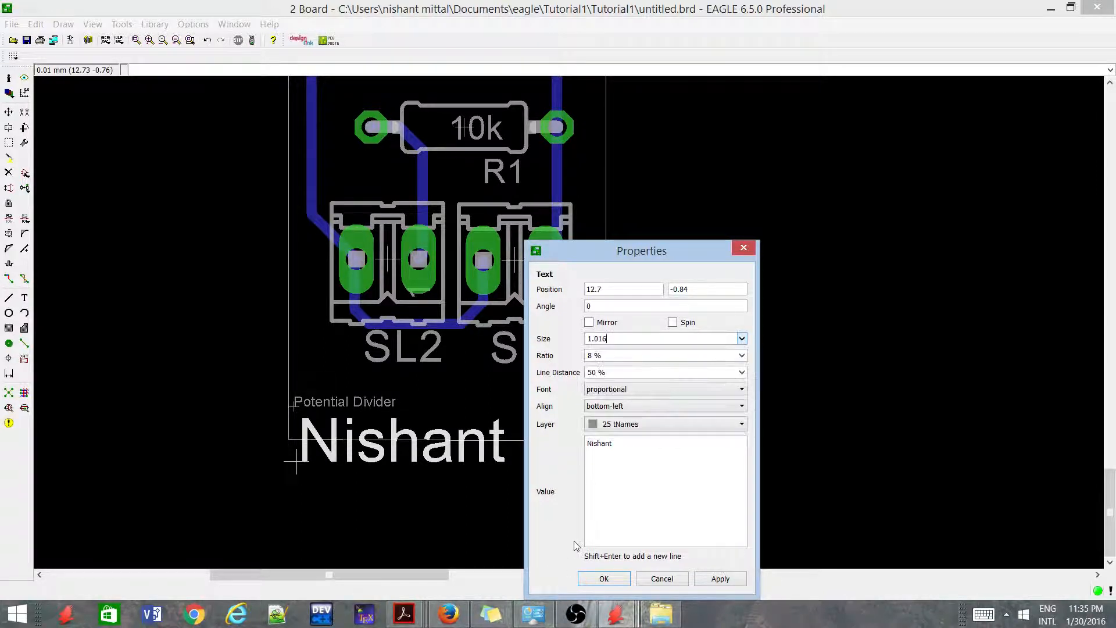
{"action": "left_click", "coordinate": [603, 578]}
Step: Move the designer's name text inside the outline below SL1, and shift the "Potential Divider" text slightly right of the board's left edge
{"action": "scroll", "coordinate": [306, 456], "scroll_direction": "up", "scroll_amount": 1}
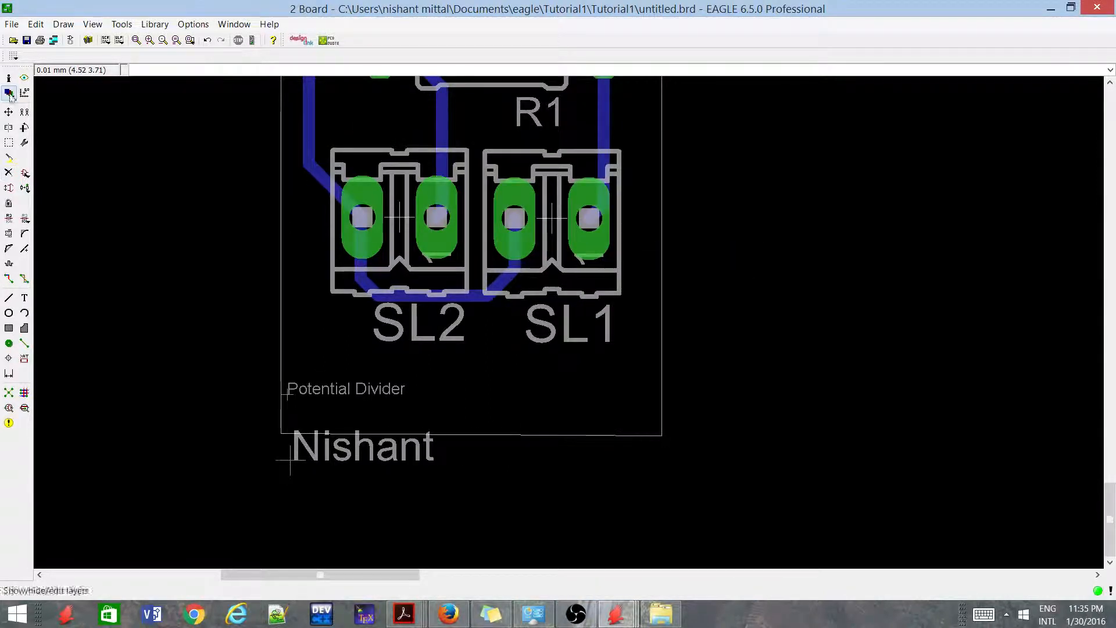
{"action": "left_click", "coordinate": [9, 112]}
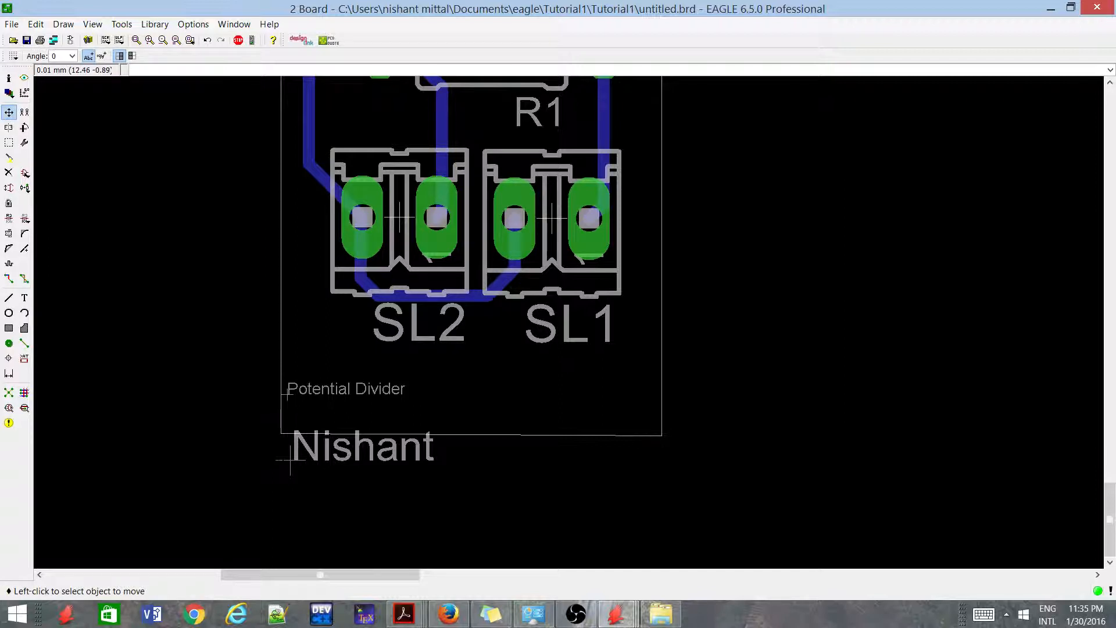
{"action": "left_click", "coordinate": [290, 460]}
{"action": "left_click", "coordinate": [493, 410]}
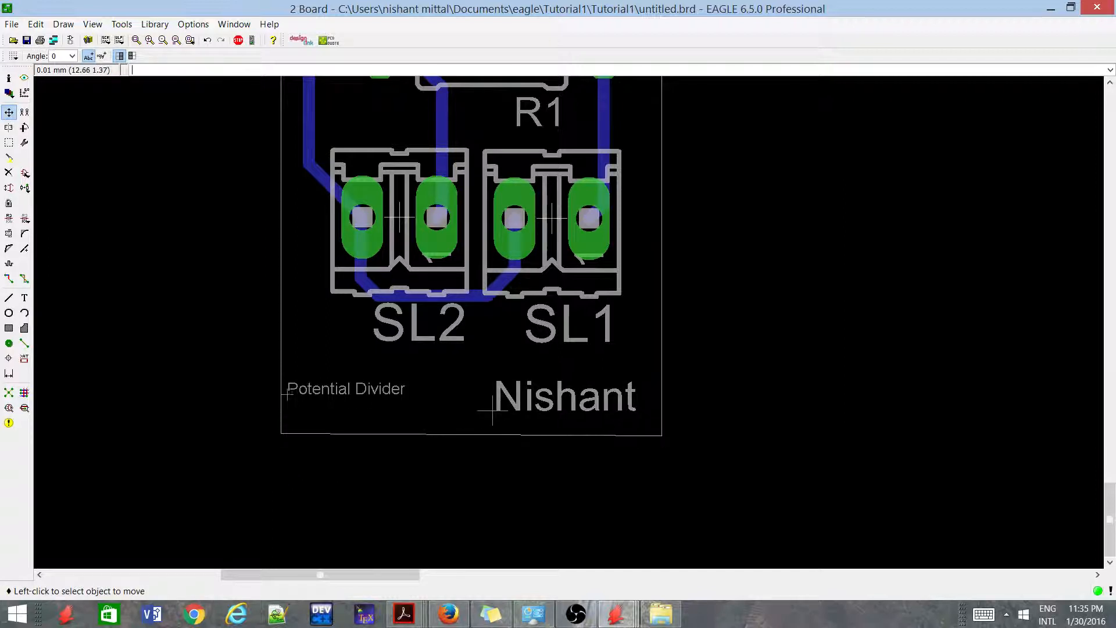
{"action": "left_click", "coordinate": [287, 393]}
{"action": "left_click", "coordinate": [287, 394]}
{"action": "left_click", "coordinate": [330, 394]}
Step: Set the size of the "Potential Divider" text to 1.016 in its properties
{"action": "scroll", "coordinate": [308, 422], "scroll_direction": "down", "scroll_amount": 3}
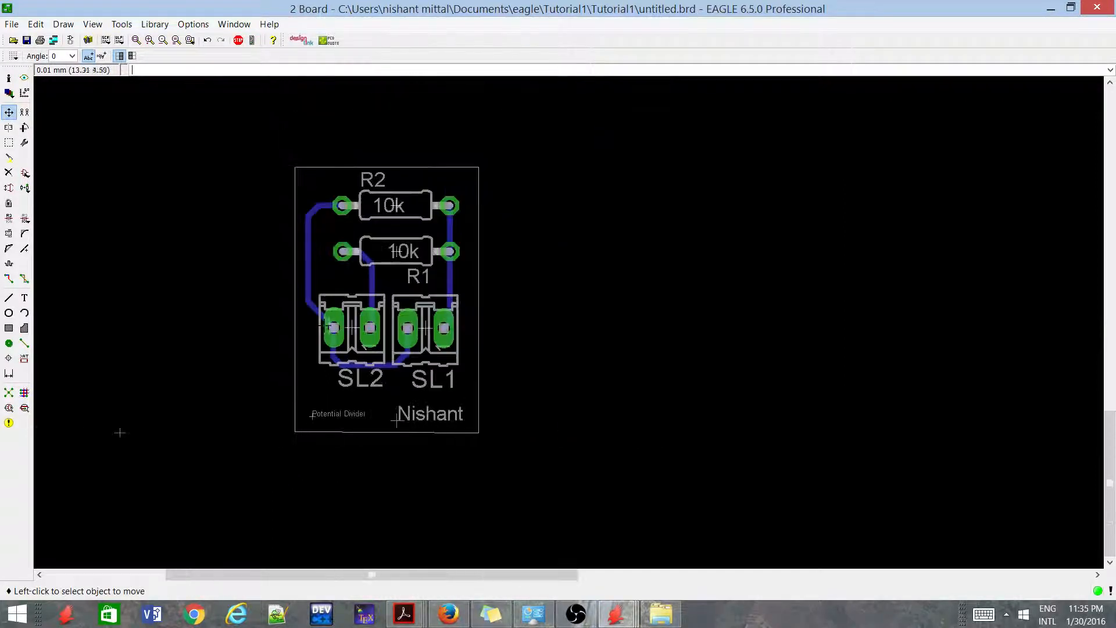
{"action": "scroll", "coordinate": [343, 352], "scroll_direction": "up", "scroll_amount": 2}
{"action": "right_click", "coordinate": [303, 463]}
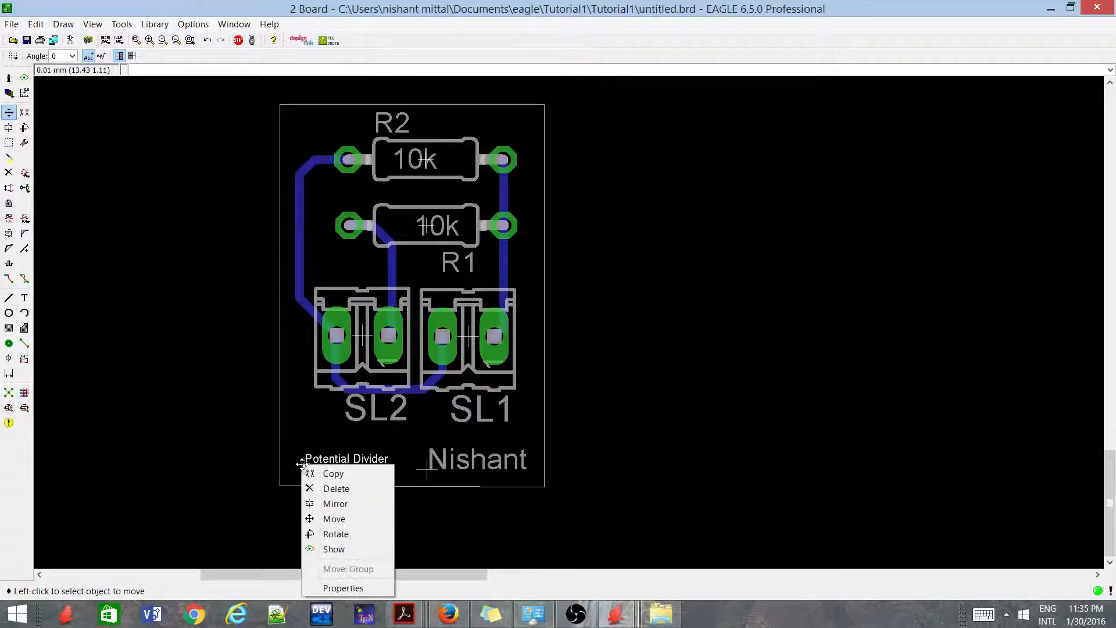
{"action": "left_click", "coordinate": [343, 588]}
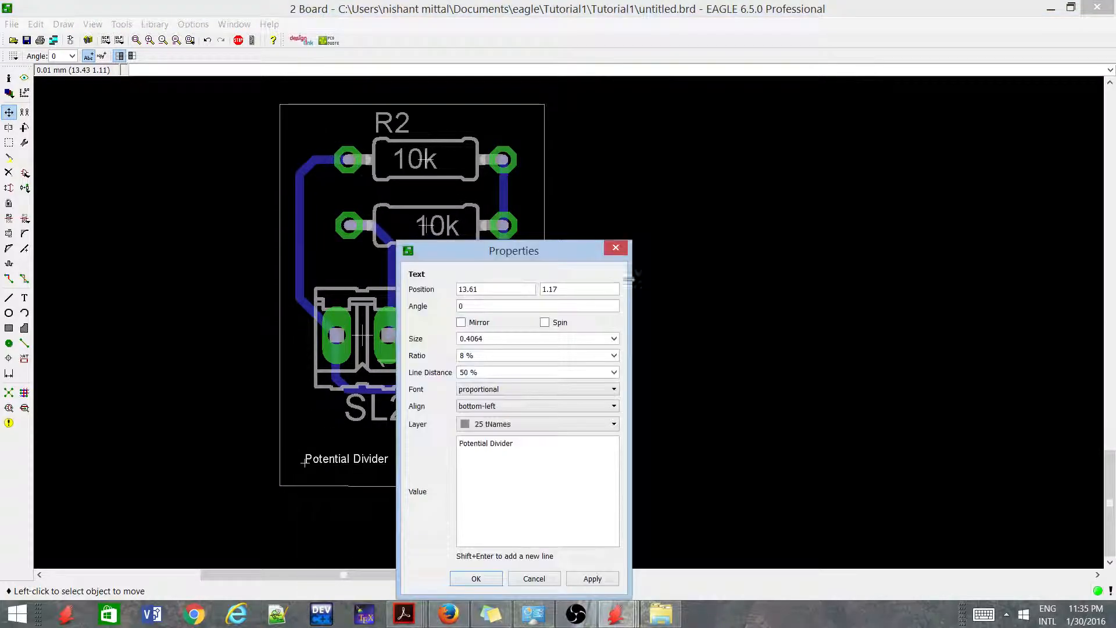
{"action": "left_click", "coordinate": [614, 338]}
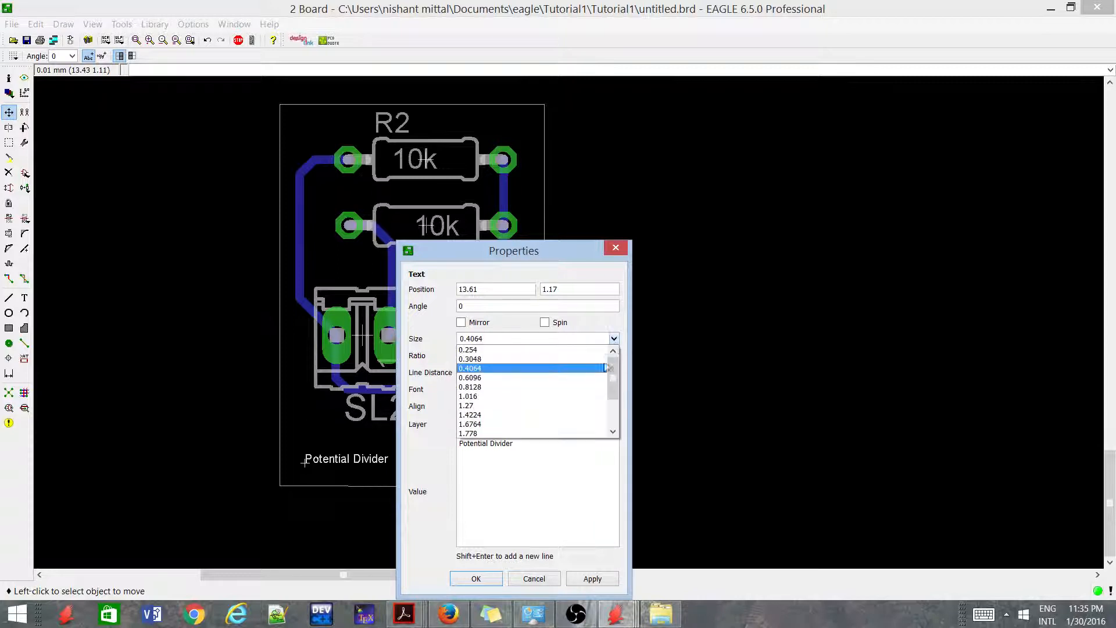
{"action": "left_click", "coordinate": [547, 397]}
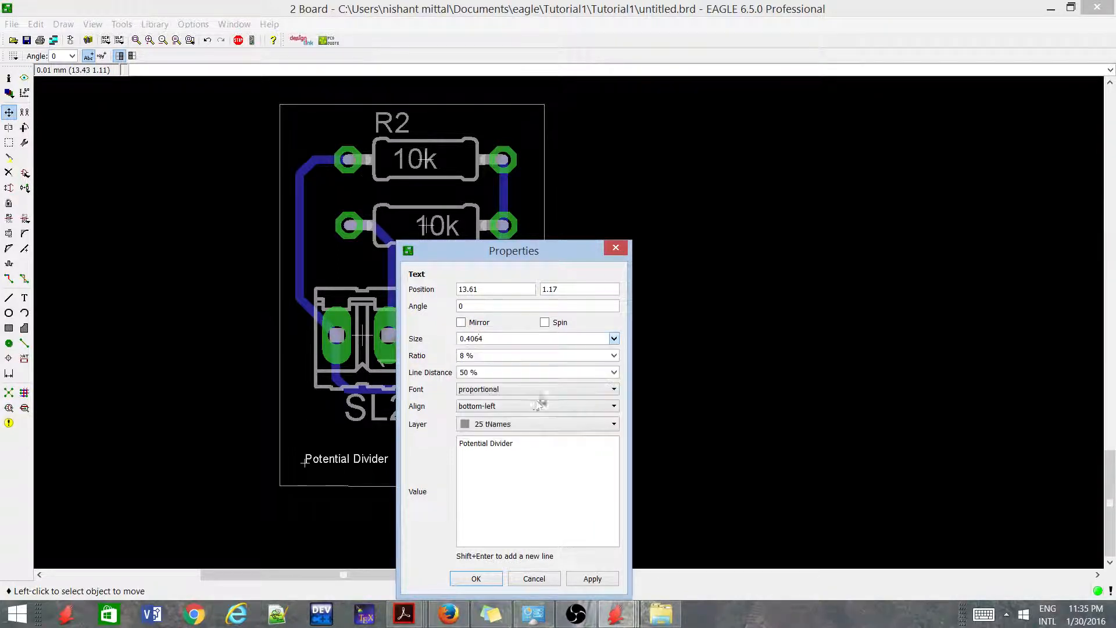
{"action": "left_click", "coordinate": [475, 579]}
Step: Set the size of the "Potential Divider" text to 0.8128 in its properties
{"action": "scroll", "coordinate": [314, 474], "scroll_direction": "up", "scroll_amount": 2}
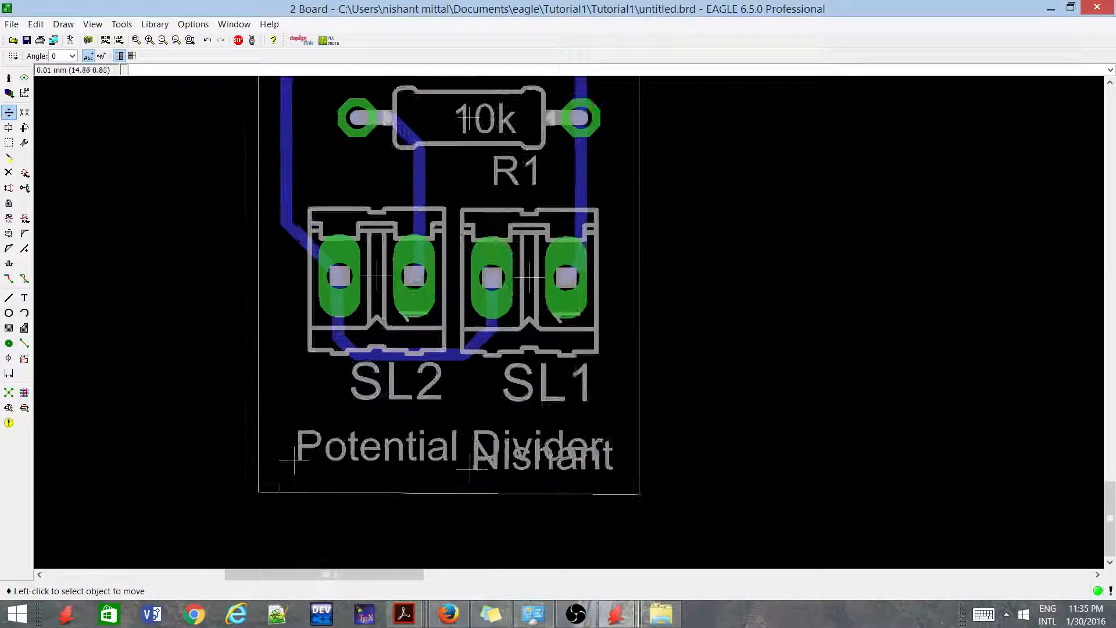
{"action": "right_click", "coordinate": [292, 462]}
{"action": "left_click", "coordinate": [330, 587]}
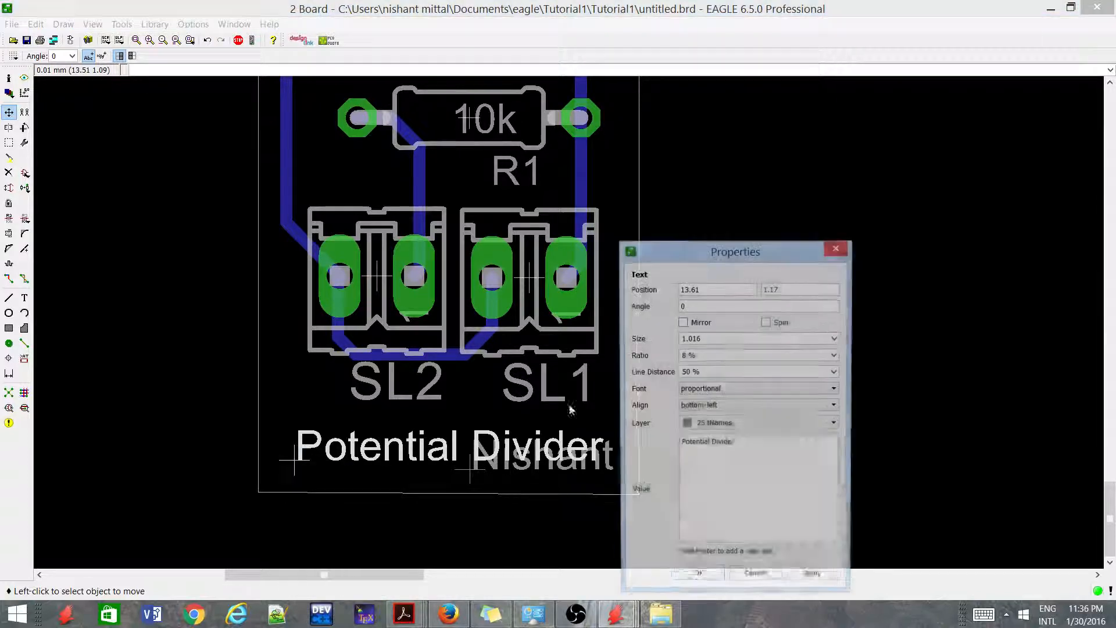
{"action": "left_click", "coordinate": [834, 341]}
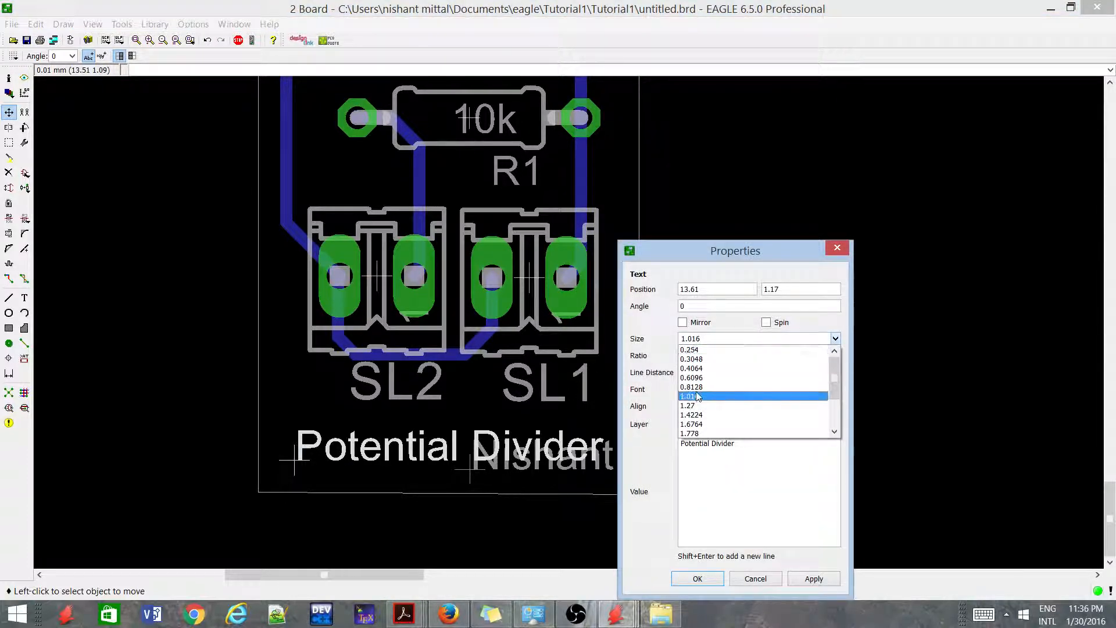
{"action": "left_click", "coordinate": [707, 386]}
{"action": "left_click", "coordinate": [681, 579]}
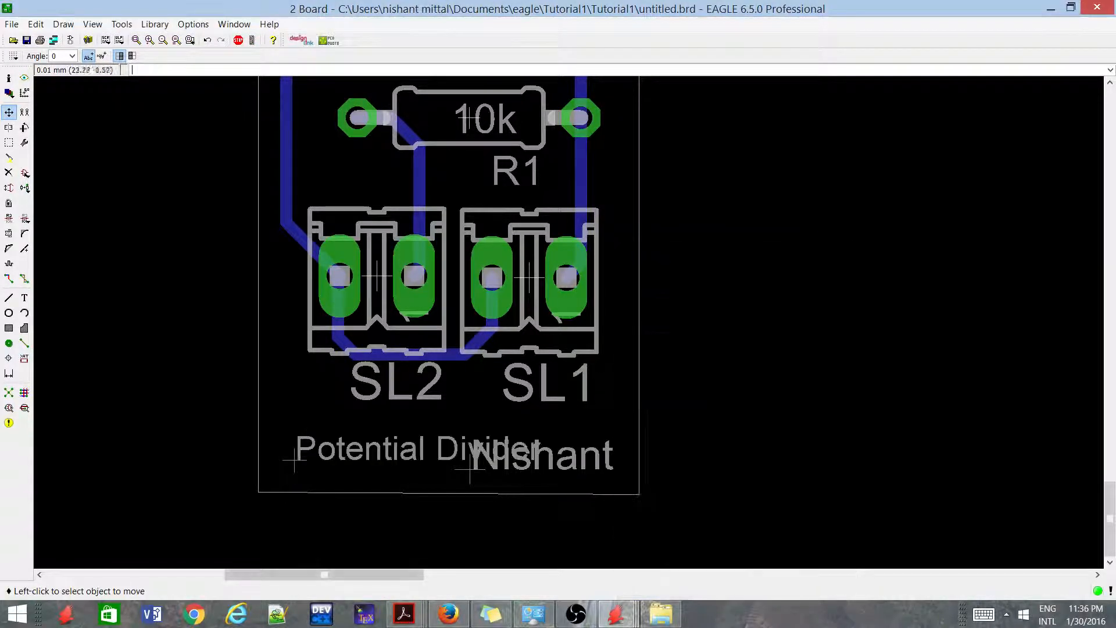
Step: Move "Potential Divider" up just under the SL2 label and the designer's name text directly below it, left-aligned inside the board outline
{"action": "left_click_drag", "start_coordinate": [294, 460], "coordinate": [282, 433]}
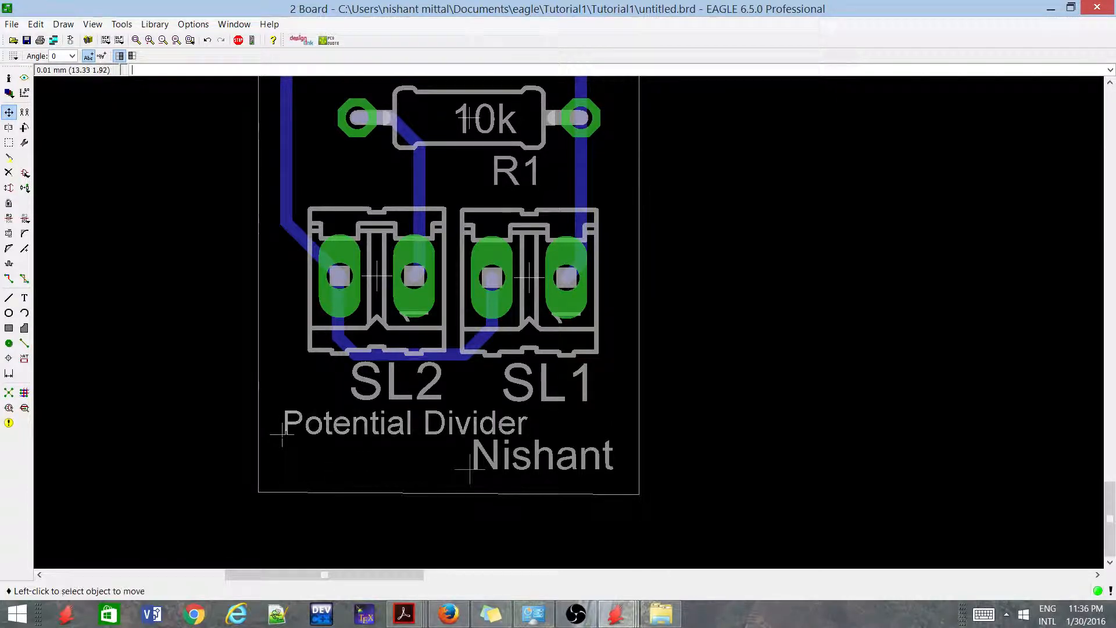
{"action": "left_click", "coordinate": [469, 470]}
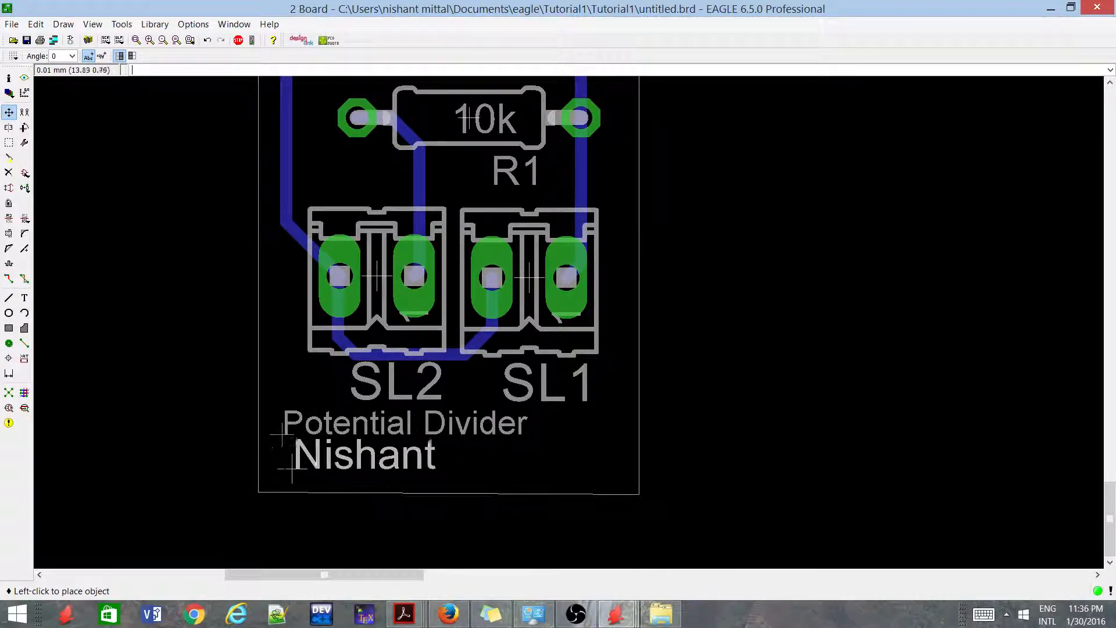
{"action": "left_click", "coordinate": [281, 477]}
{"action": "scroll", "coordinate": [281, 477], "scroll_direction": "down", "scroll_amount": 1}
{"action": "scroll", "coordinate": [142, 496], "scroll_direction": "down", "scroll_amount": 2}
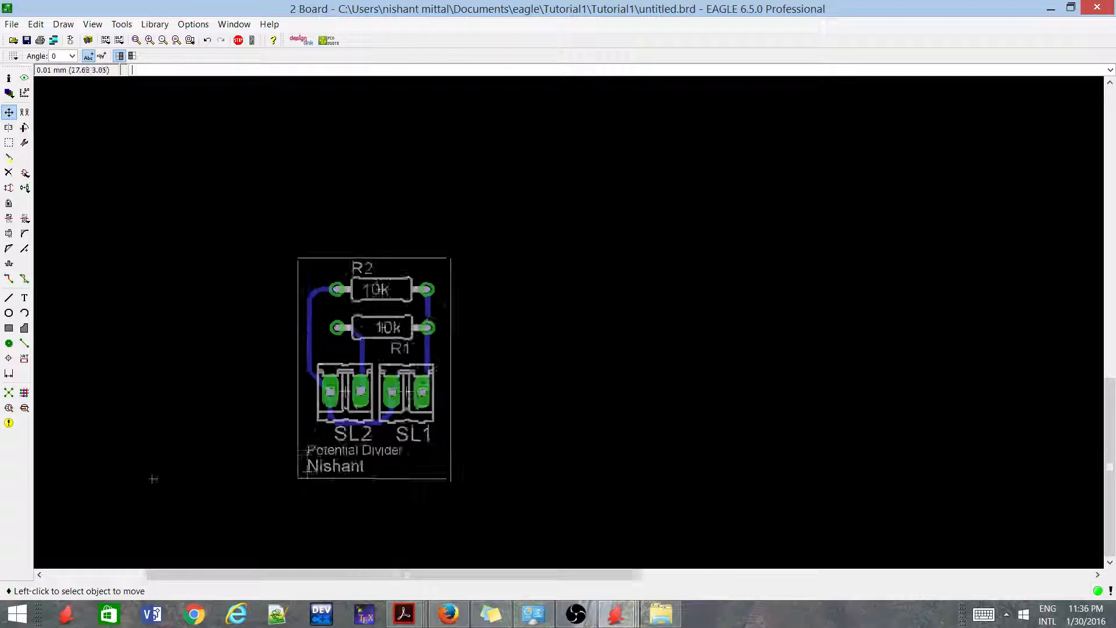
{"action": "scroll", "coordinate": [62, 493], "scroll_direction": "up", "scroll_amount": 1}
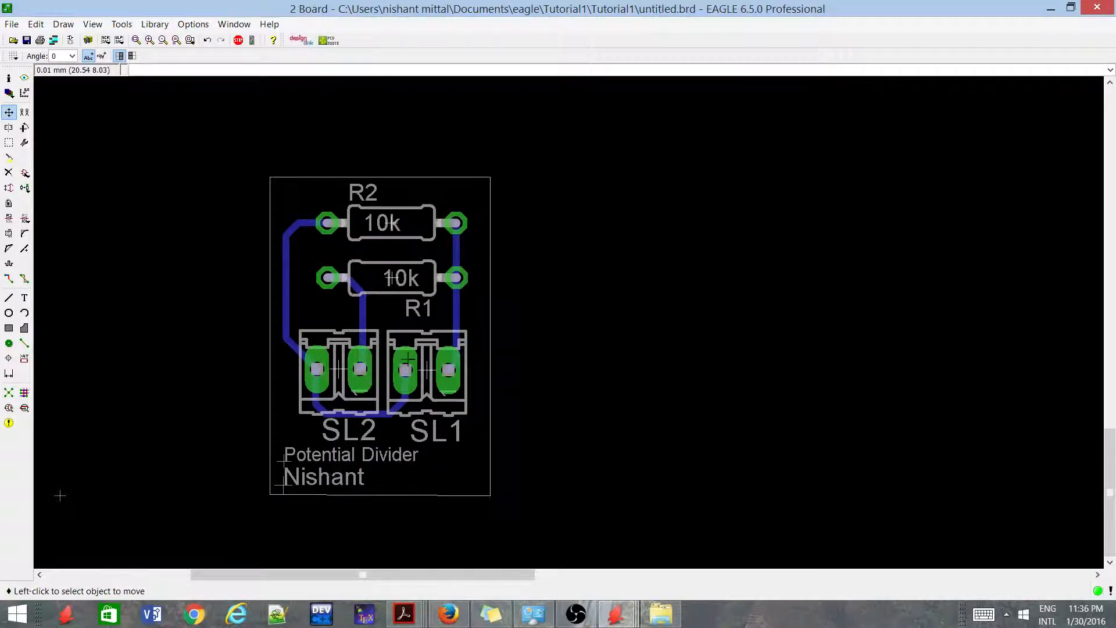